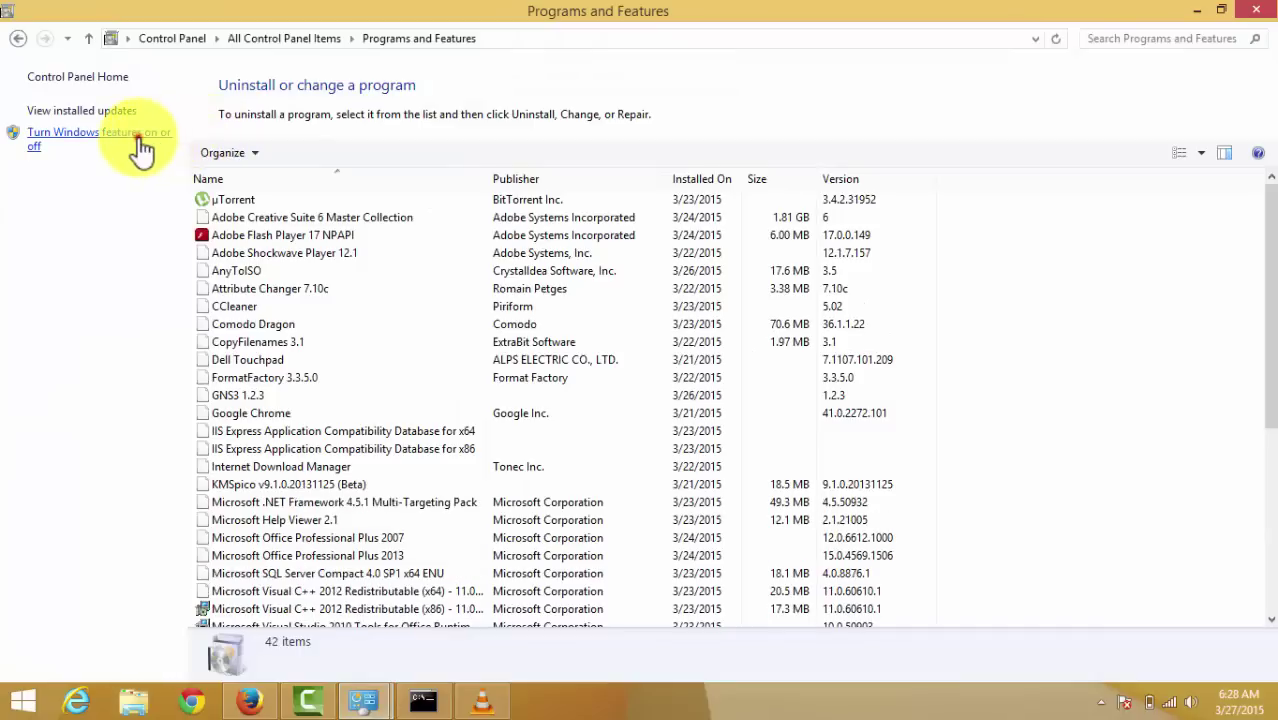
# Step: Open the Windows Features list and turn on Internet Information Services
pyautogui.click(141, 148)
pyautogui.moveTo(815, 300); pyautogui.dragTo(819, 338)
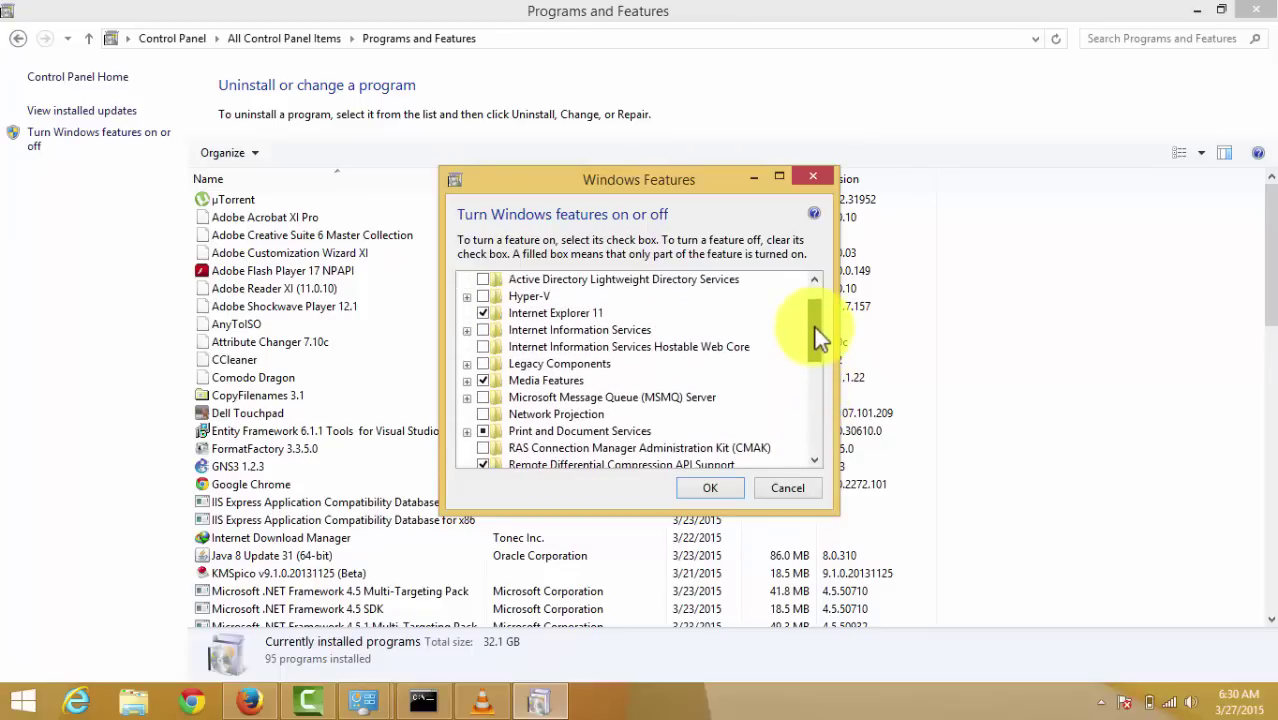
pyautogui.click(585, 346)
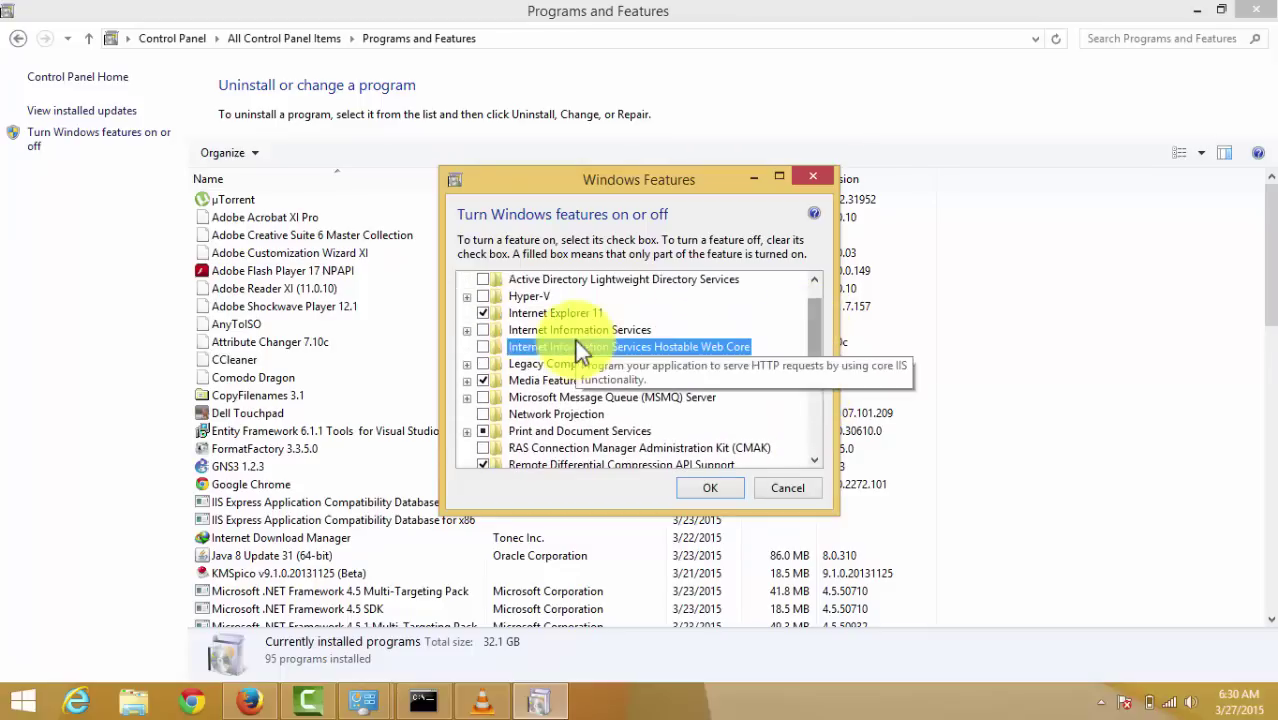
pyautogui.click(468, 331)
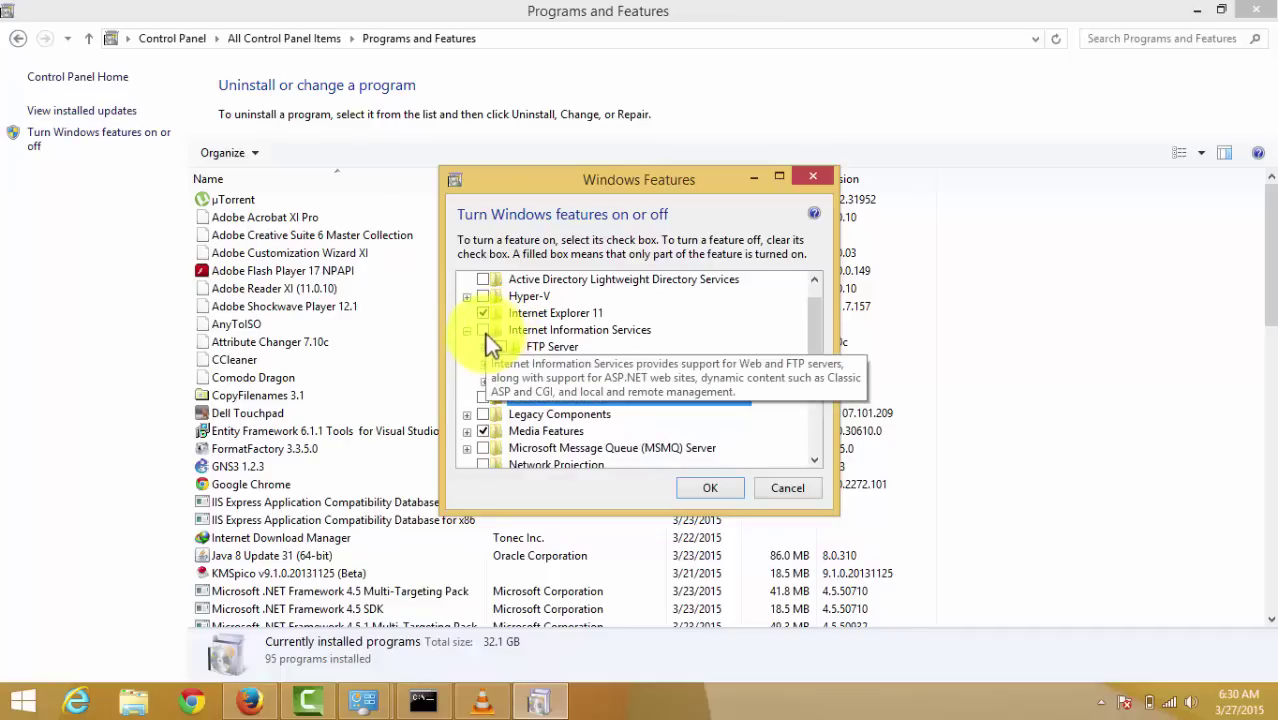
pyautogui.click(486, 332)
# Step: Enable FTP Server with FTP Extensibility under Internet Information Services, apply the feature changes and close the completion dialog
pyautogui.click(486, 347)
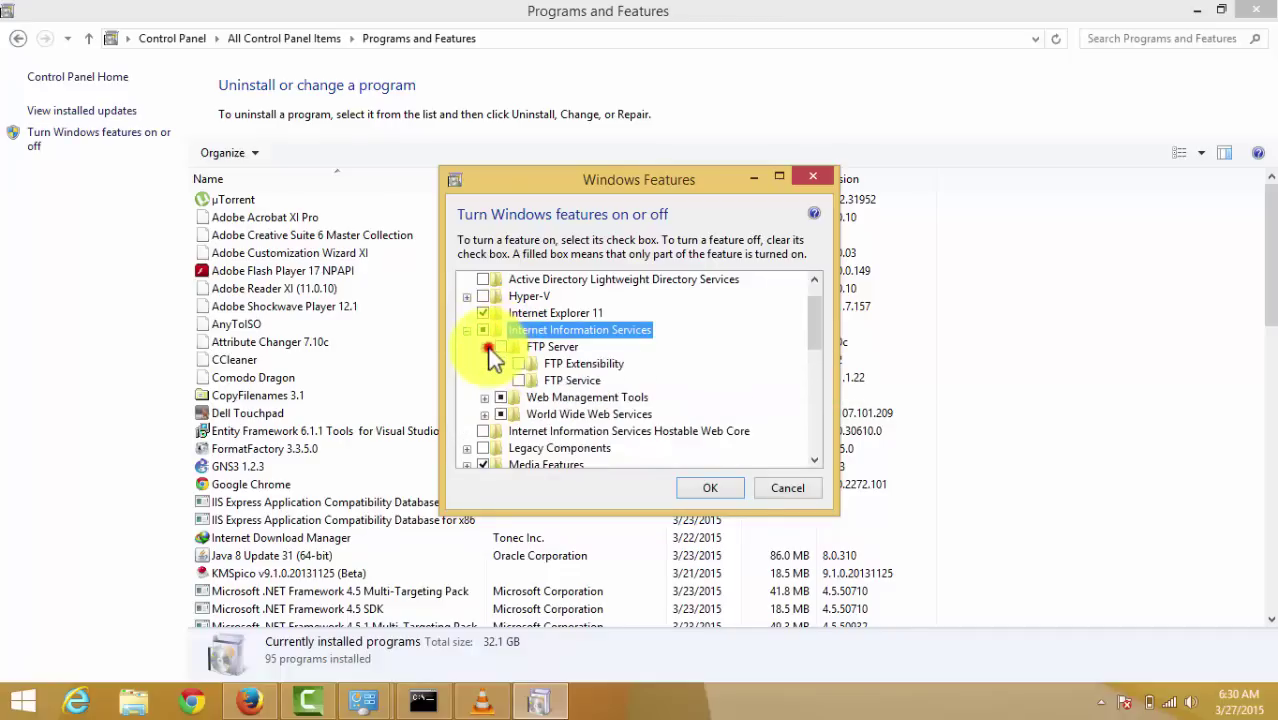
pyautogui.click(500, 346)
pyautogui.click(524, 363)
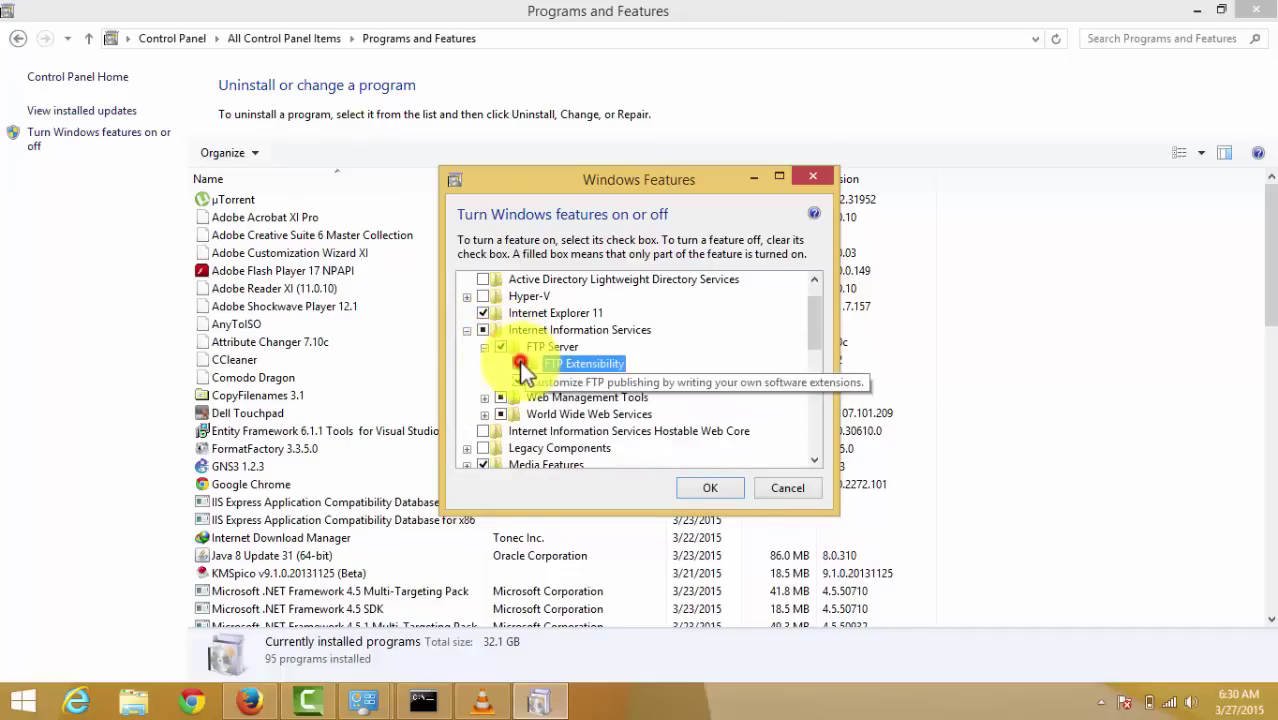
pyautogui.click(714, 490)
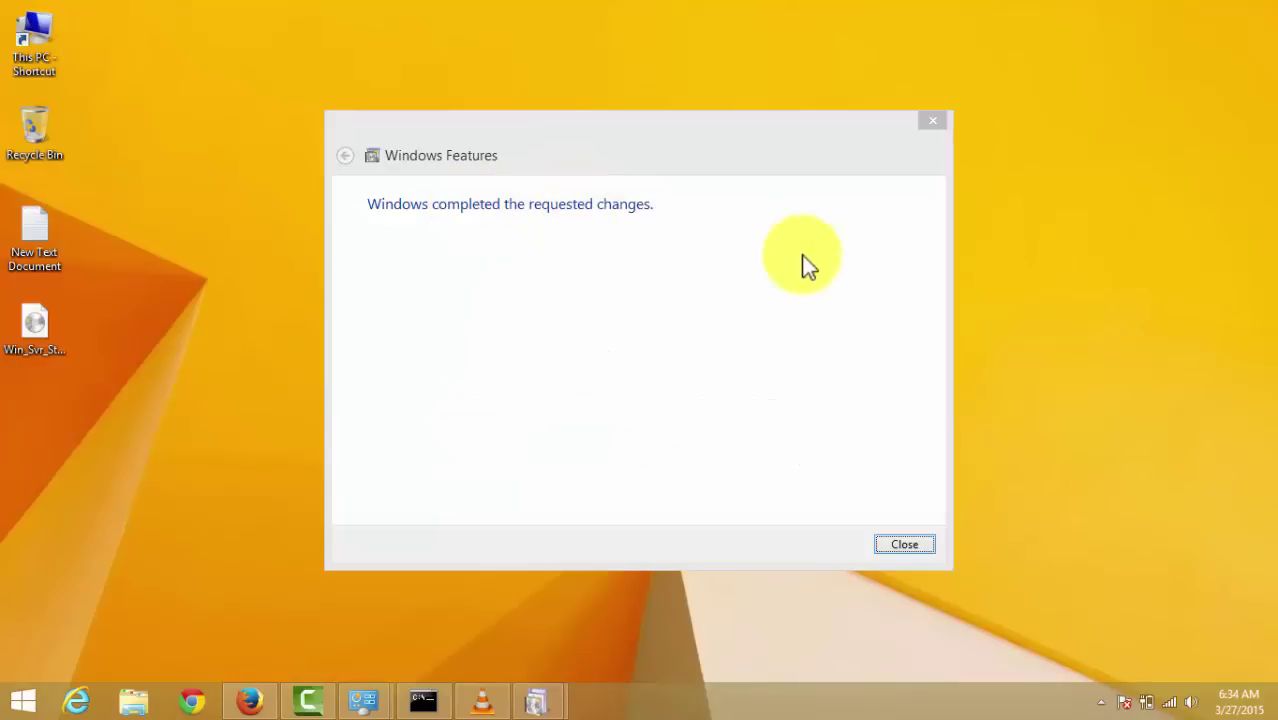
pyautogui.click(904, 546)
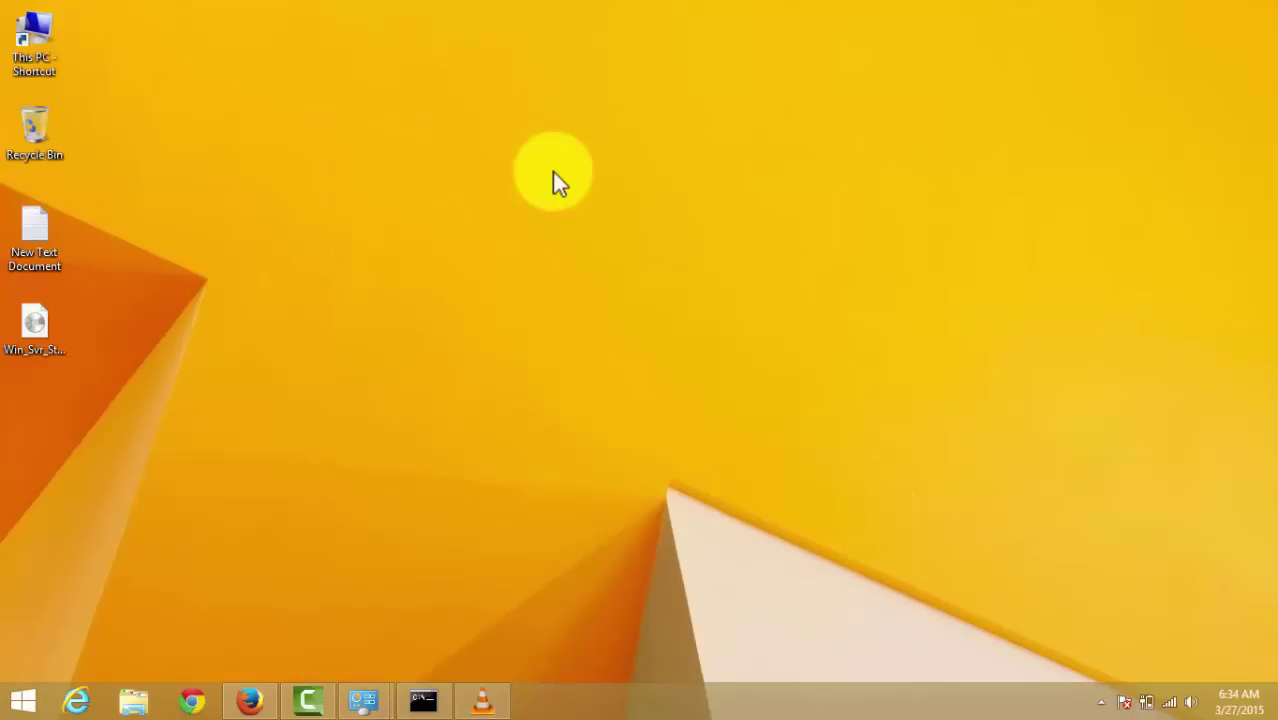
# Step: Search the system for Windows Firewall and open its list of apps allowed through the firewall
pyautogui.press('super')
pyautogui.write('fi')
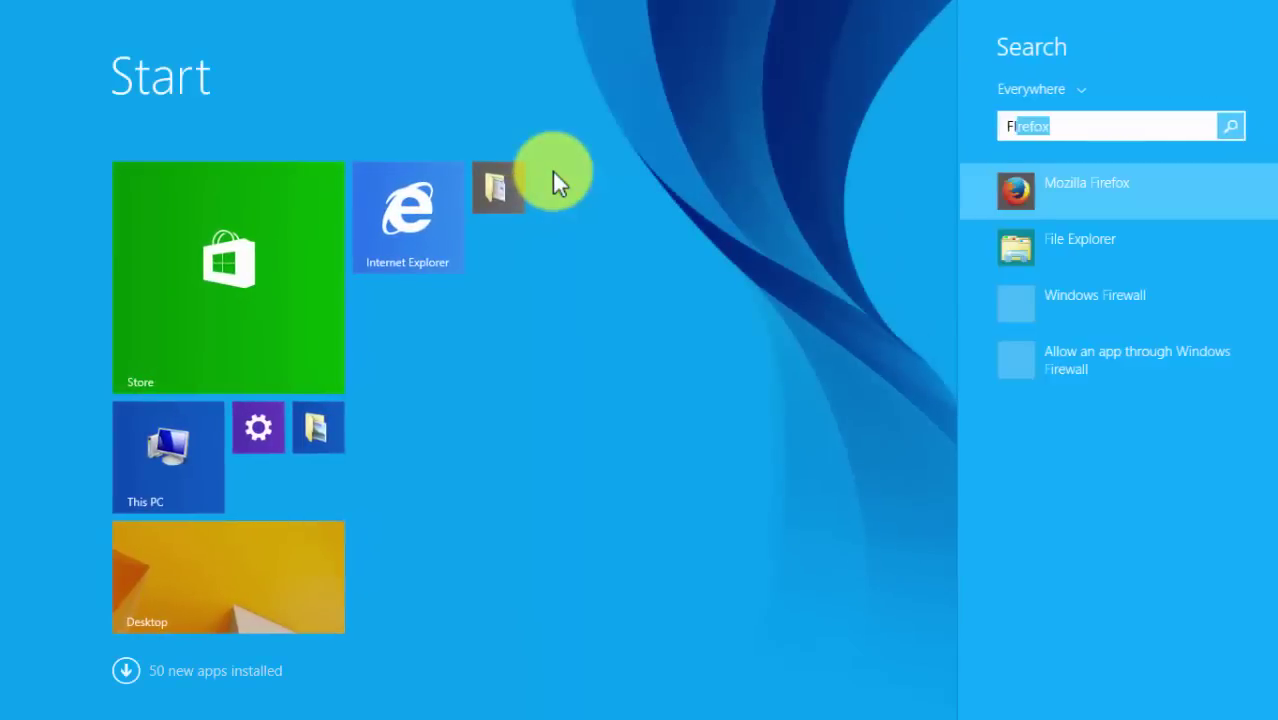
pyautogui.write('RE')
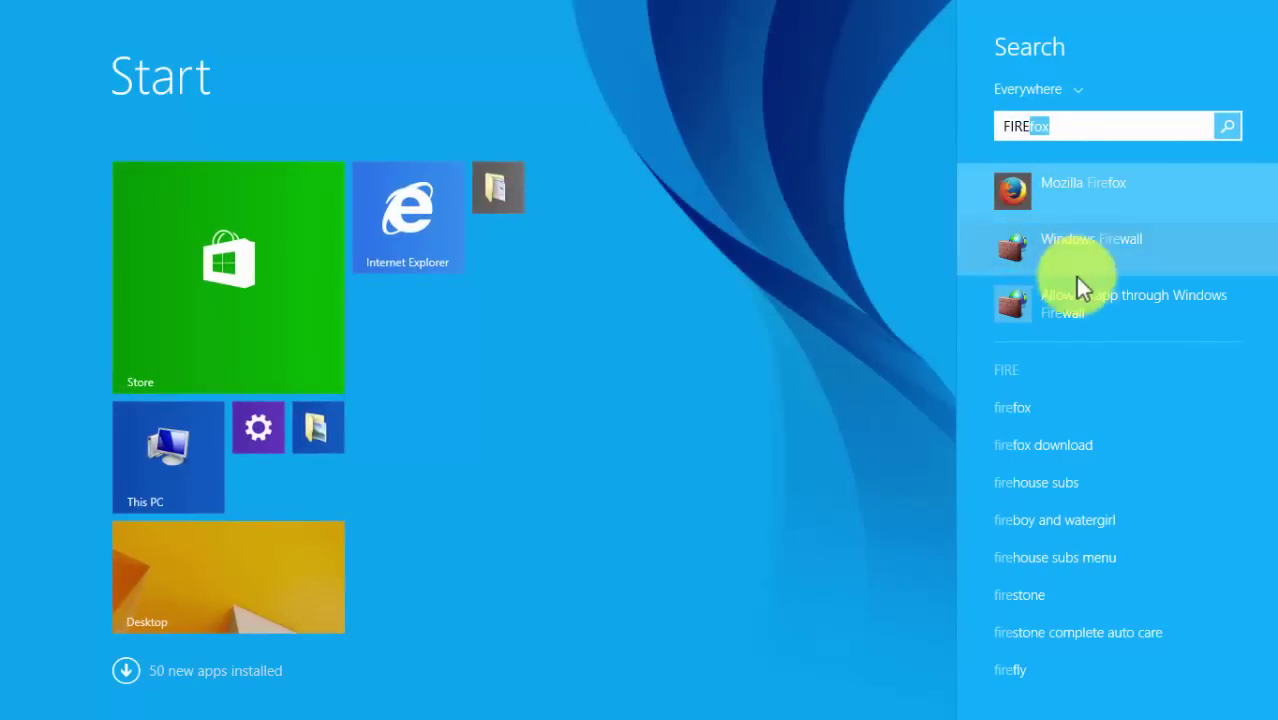
pyautogui.click(1100, 236)
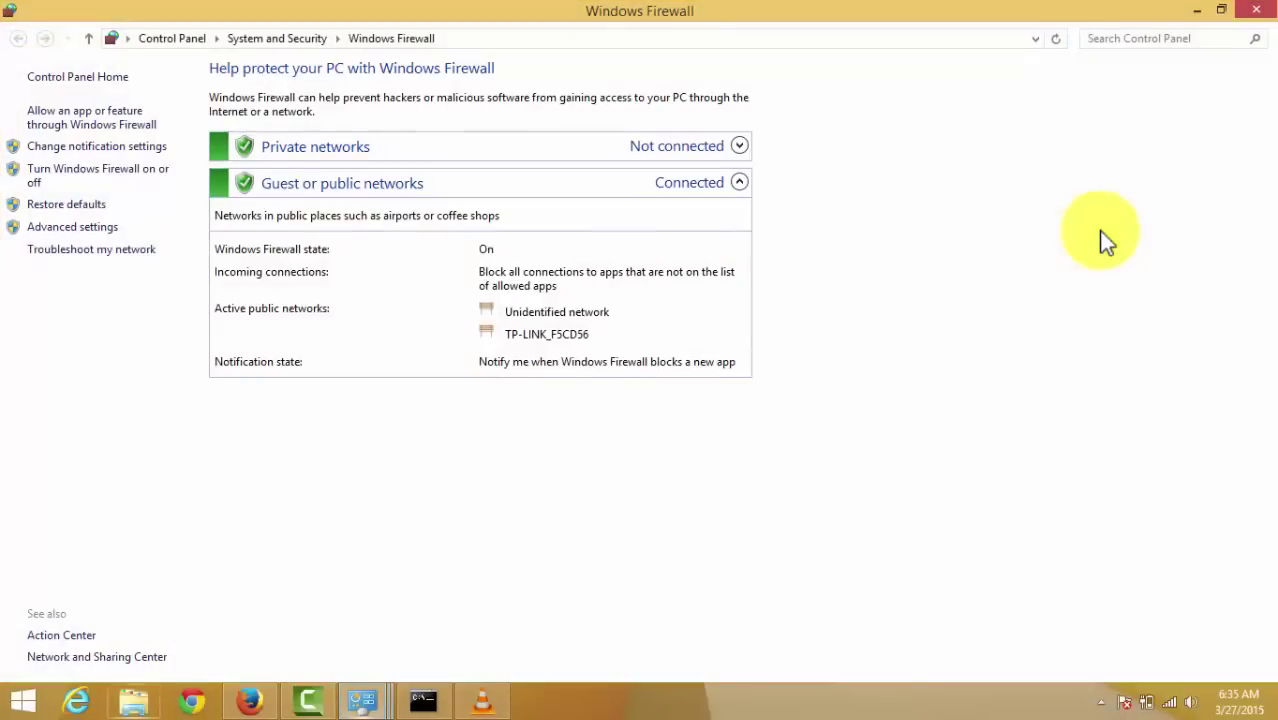
pyautogui.click(104, 124)
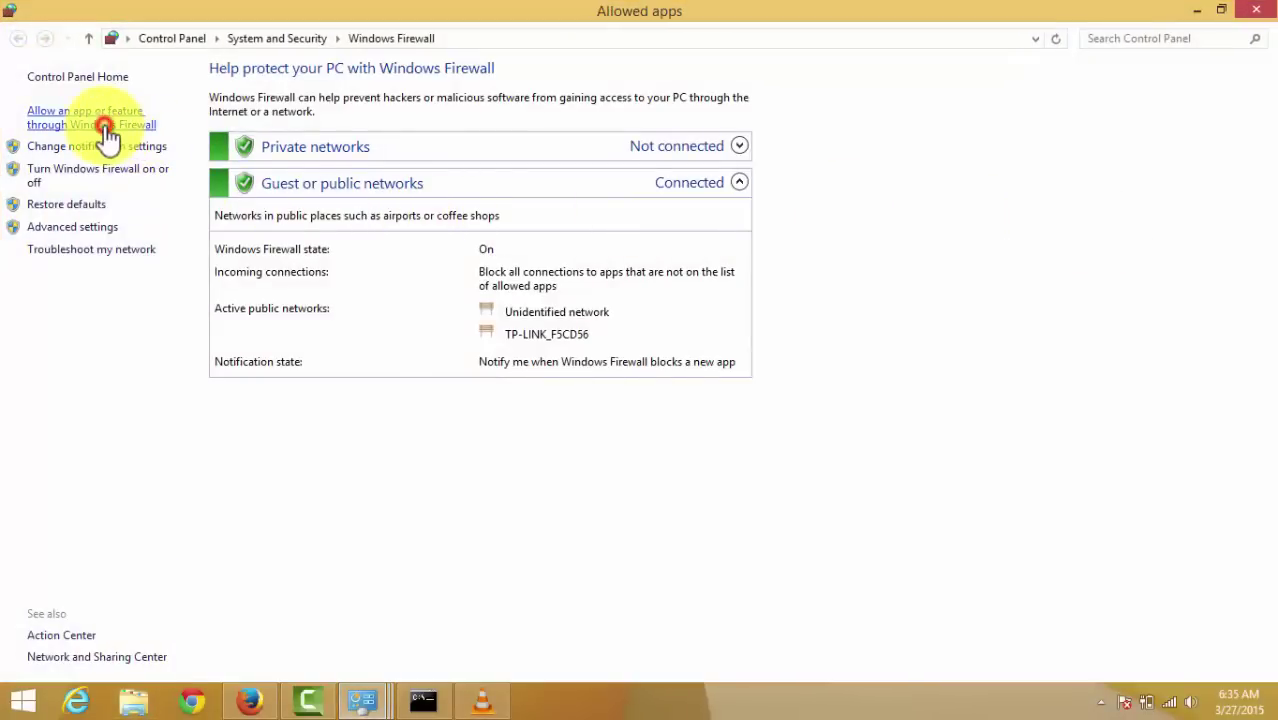
# Step: Allow FTP Server through Windows Firewall on both private and public networks and save the change
pyautogui.click(486, 248)
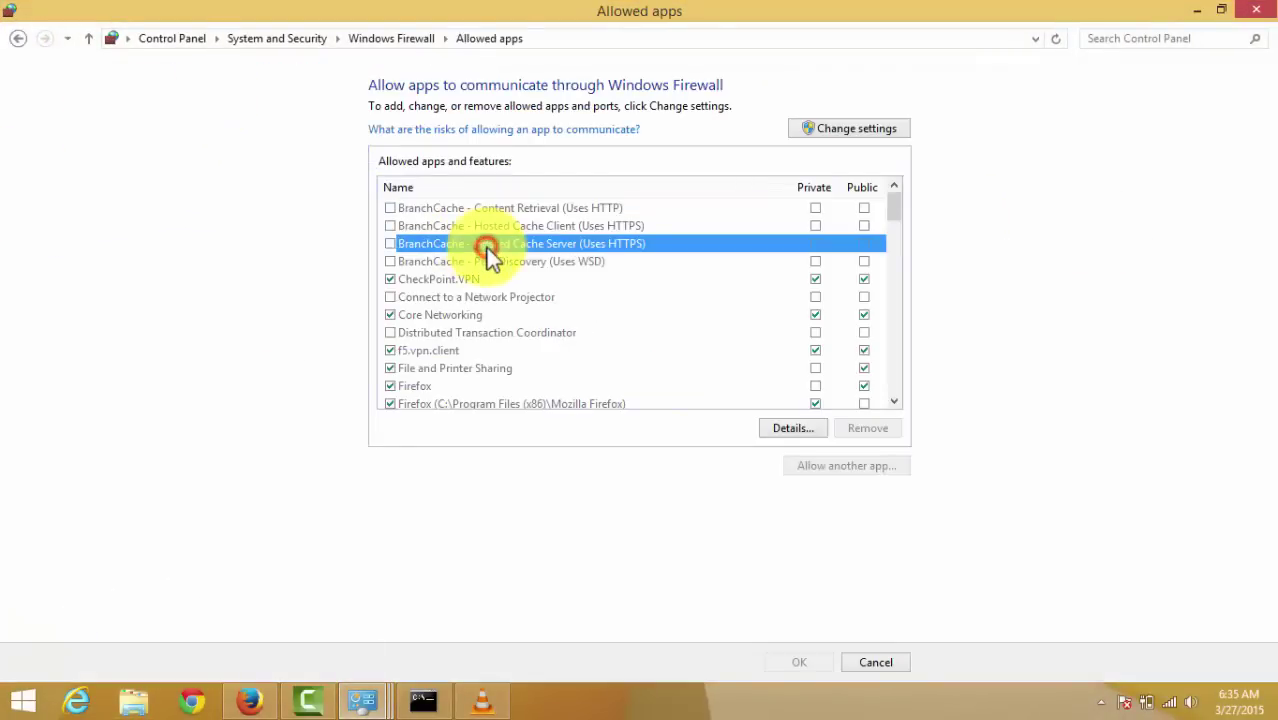
pyautogui.press('f')
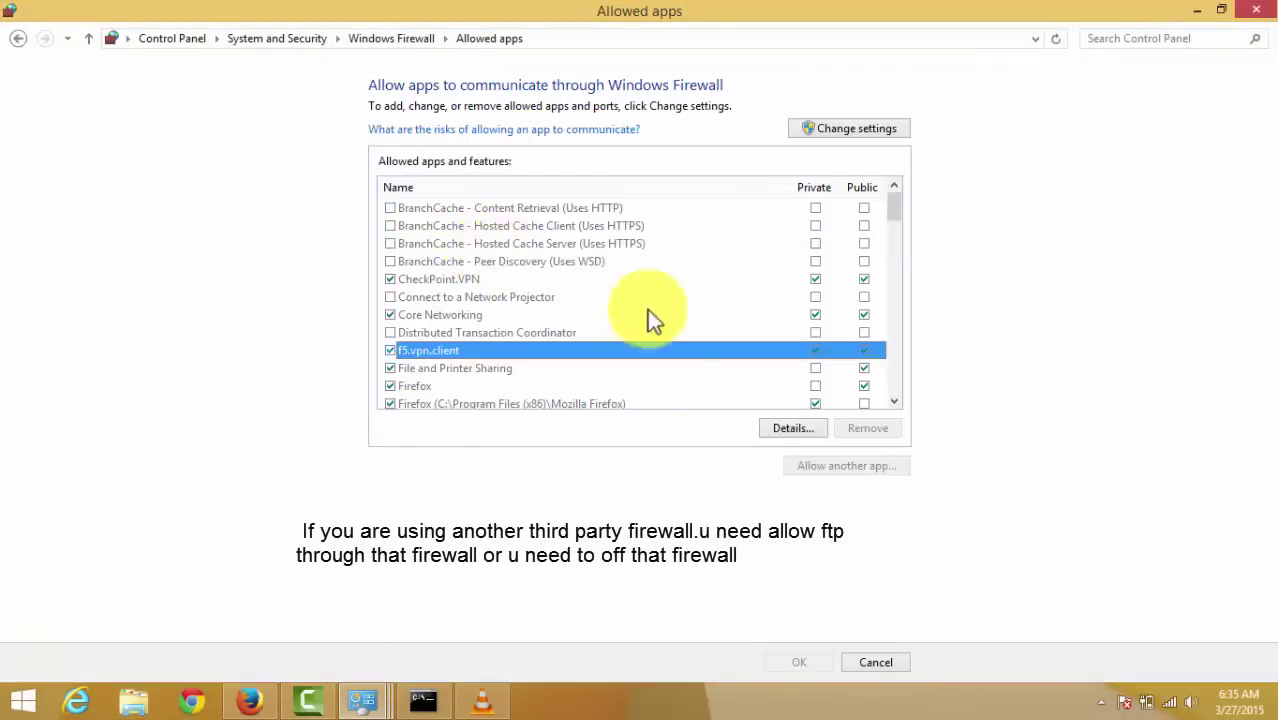
pyautogui.click(894, 401)
pyautogui.click(894, 401)
pyautogui.click(894, 401)
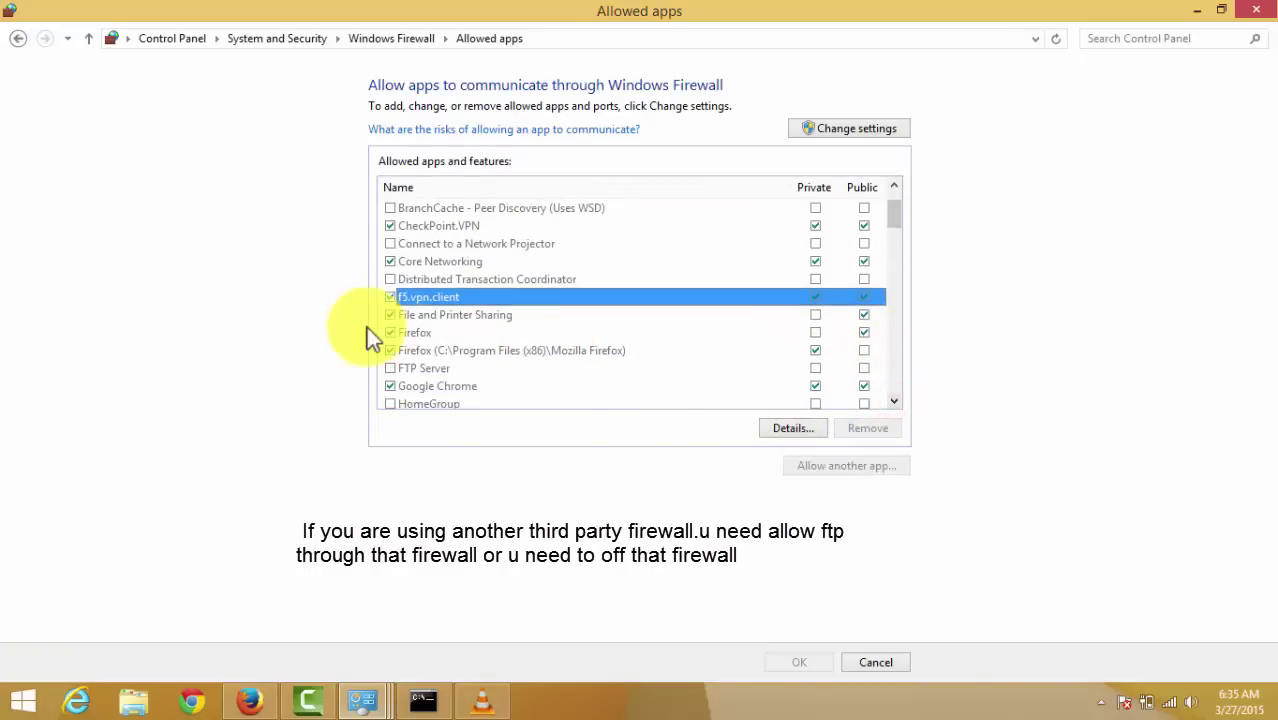
pyautogui.click(393, 368)
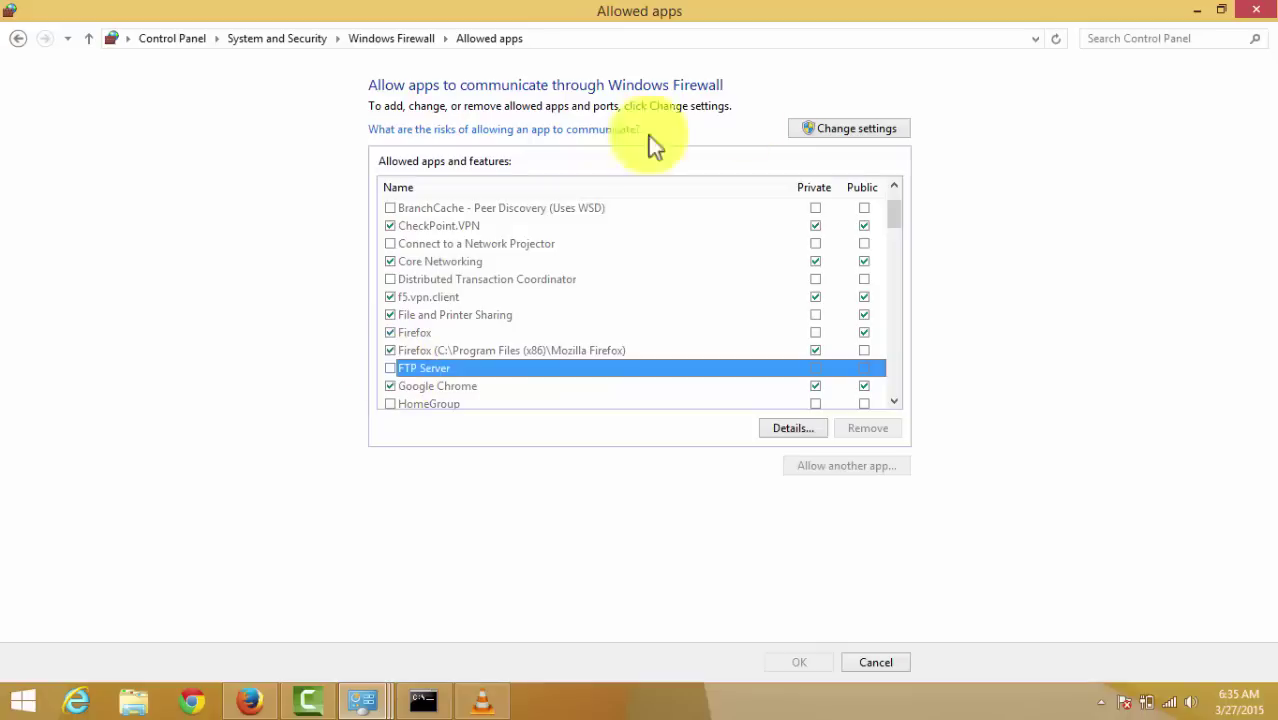
pyautogui.click(855, 128)
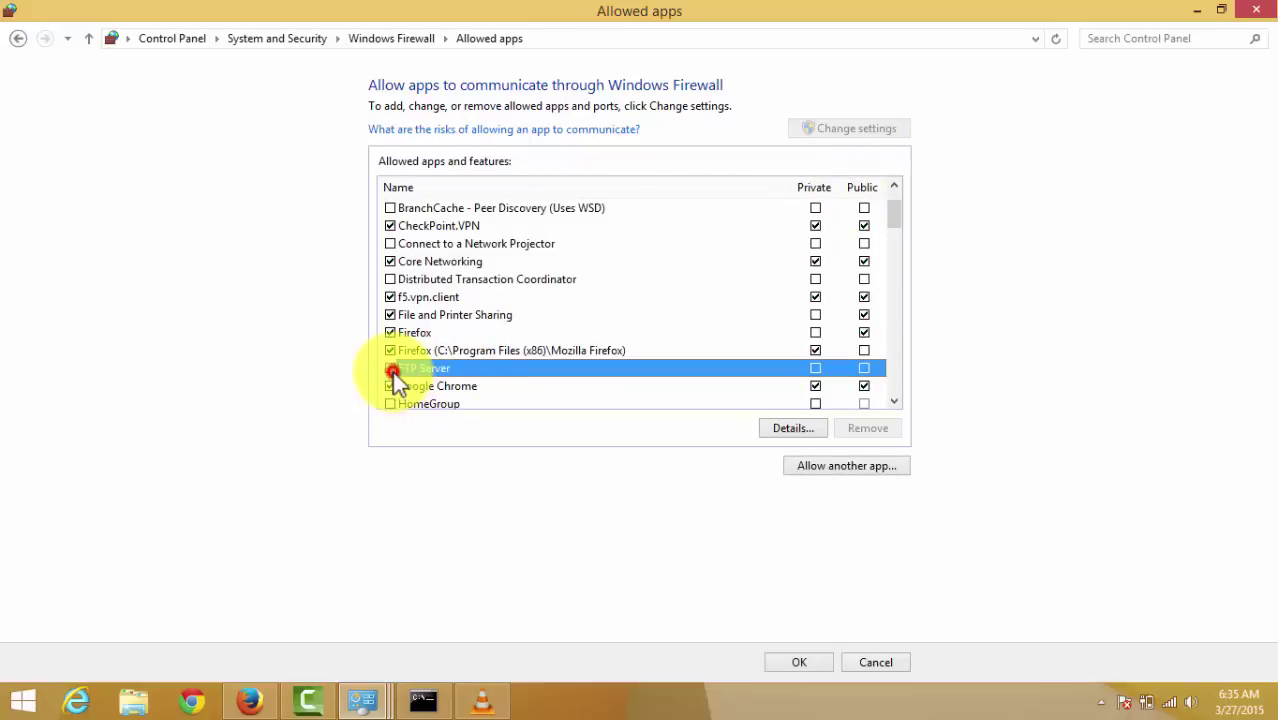
pyautogui.click(816, 369)
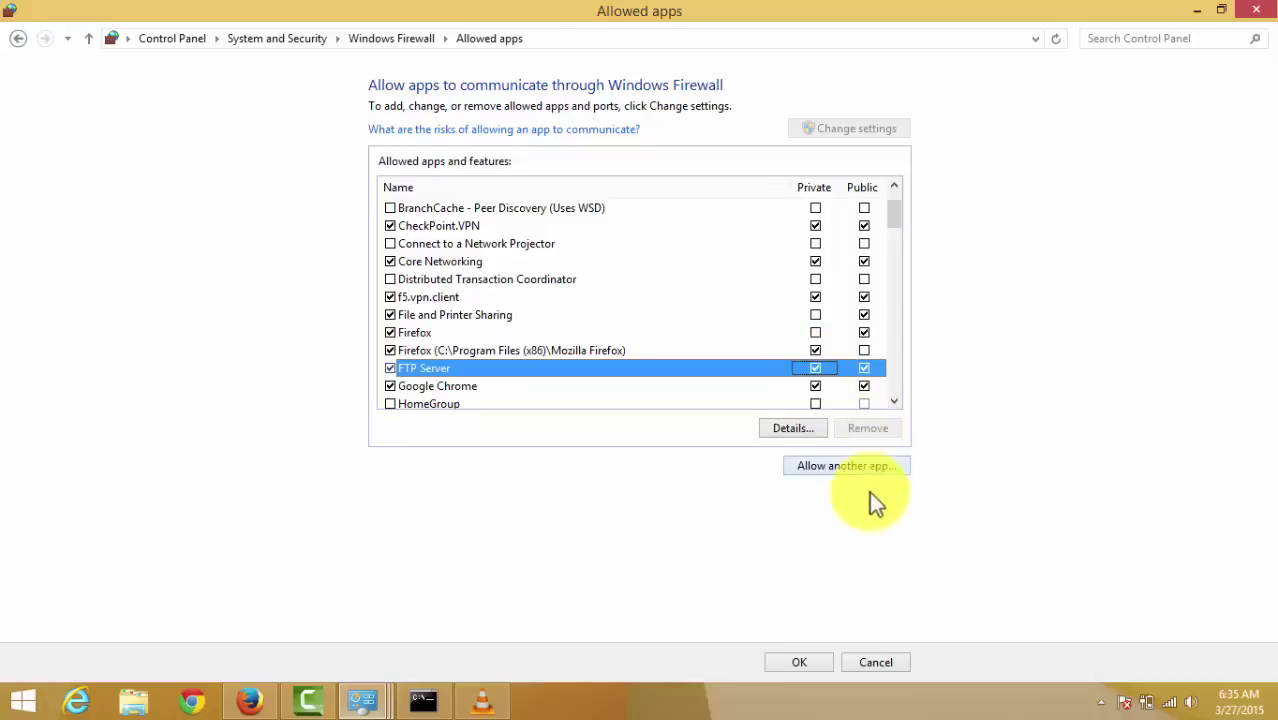
pyautogui.click(818, 668)
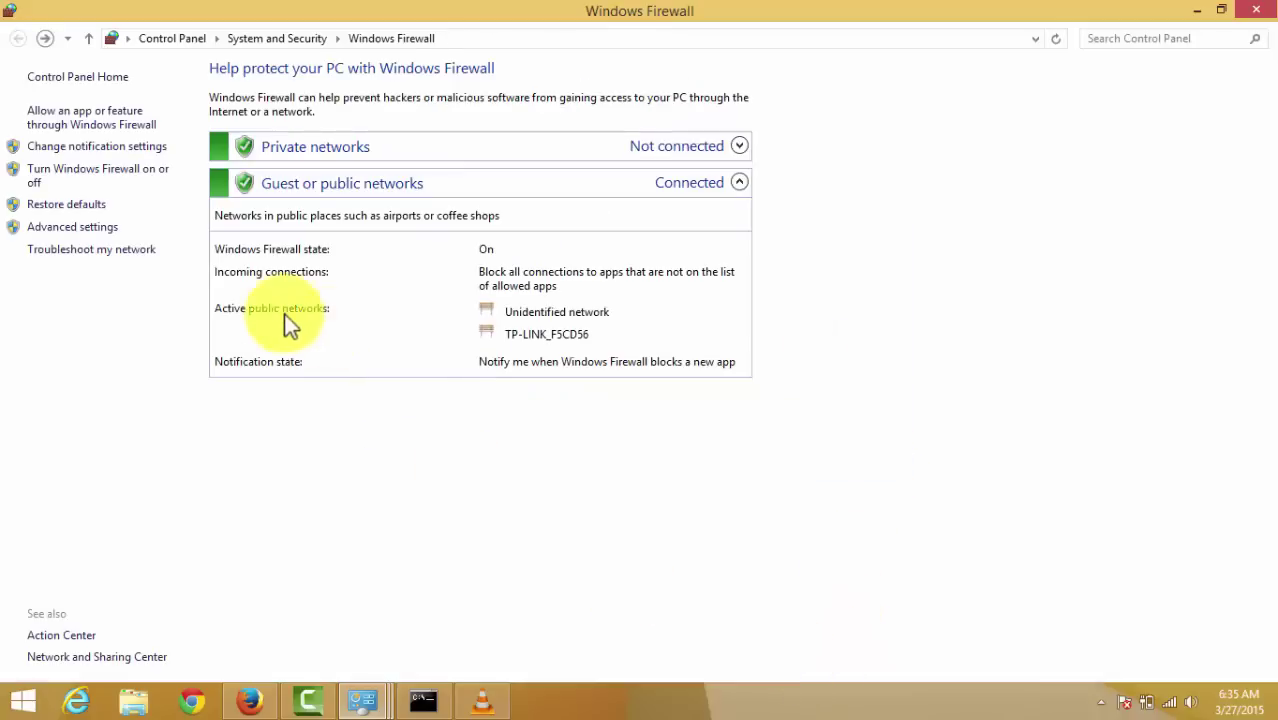
# Step: Turn off Windows Firewall for private and public networks, dismiss the notification and close the firewall window
pyautogui.click(64, 171)
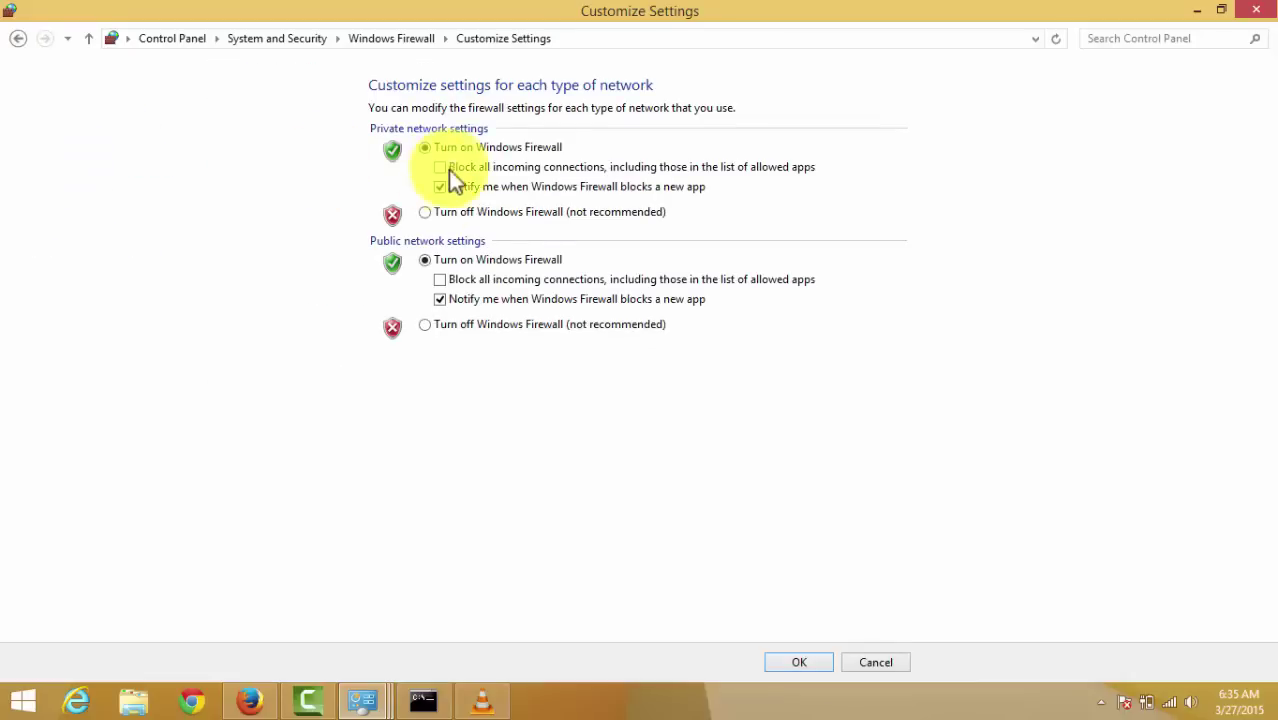
pyautogui.click(423, 214)
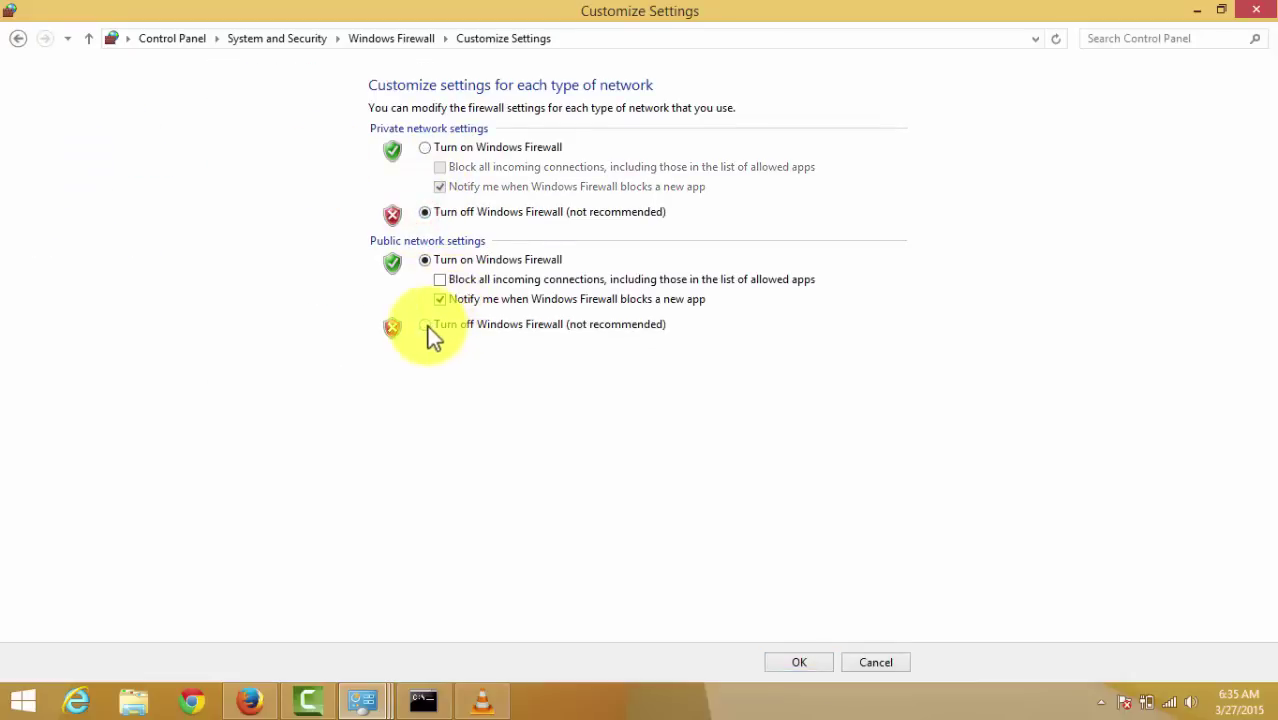
pyautogui.click(426, 326)
pyautogui.click(799, 663)
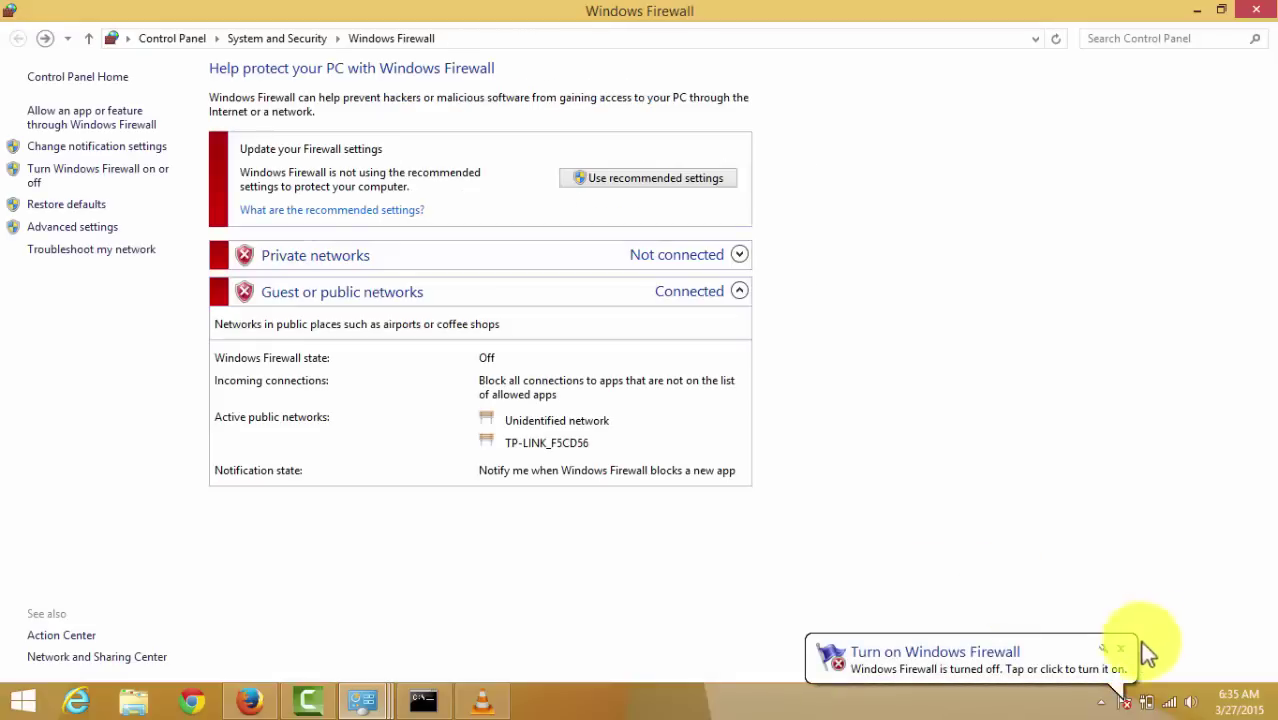
pyautogui.click(1125, 651)
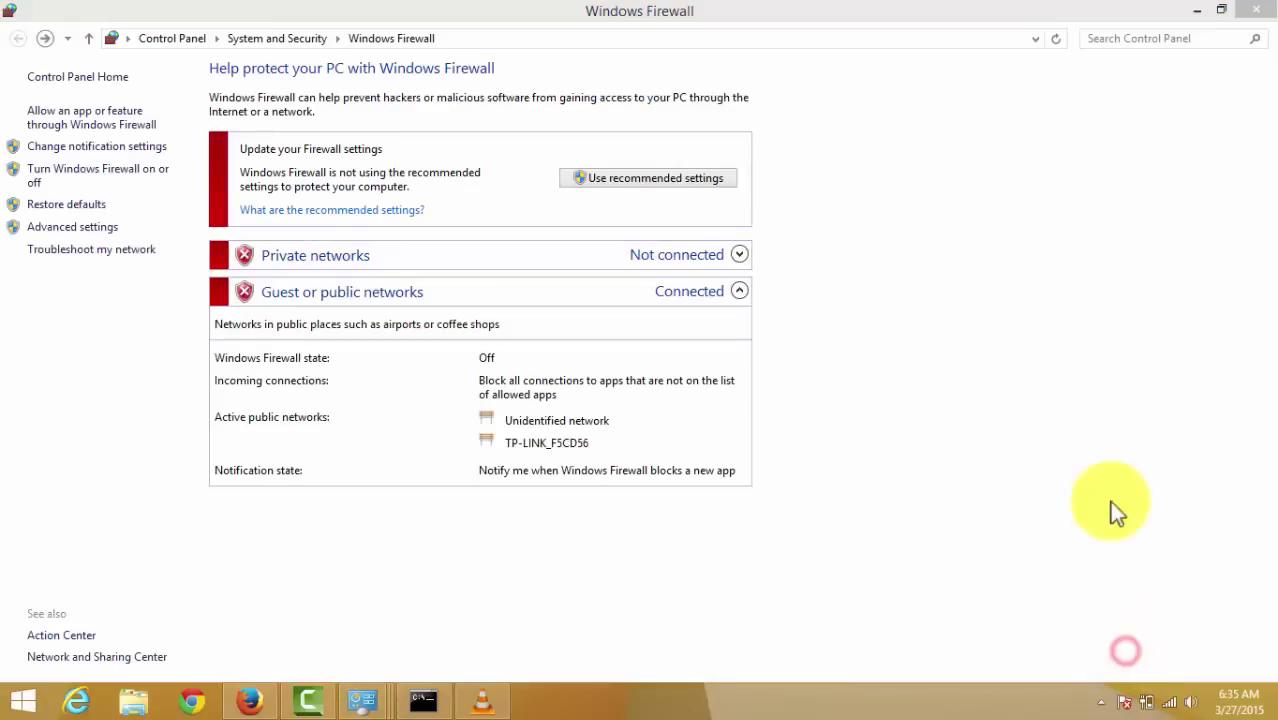
pyautogui.click(1256, 14)
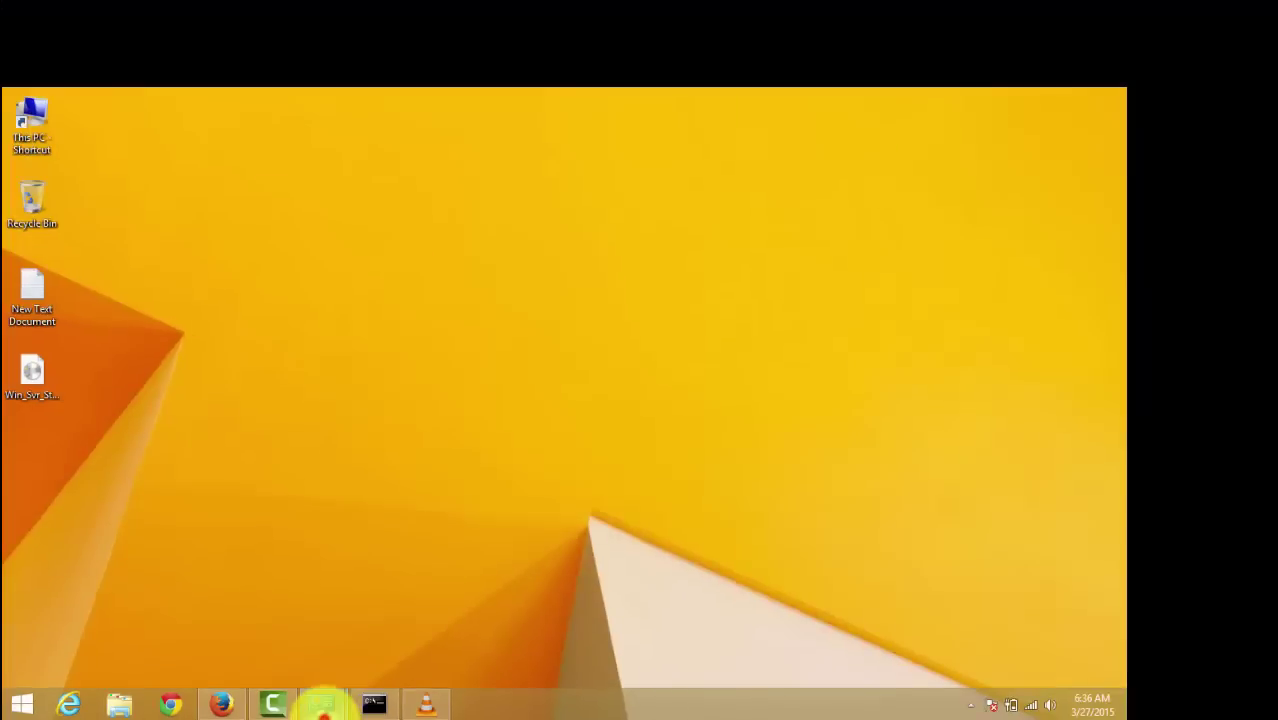
# Step: Display all Control Panel items as small icons and open Administrative Tools
pyautogui.moveTo(322, 702)
pyautogui.click(394, 645)
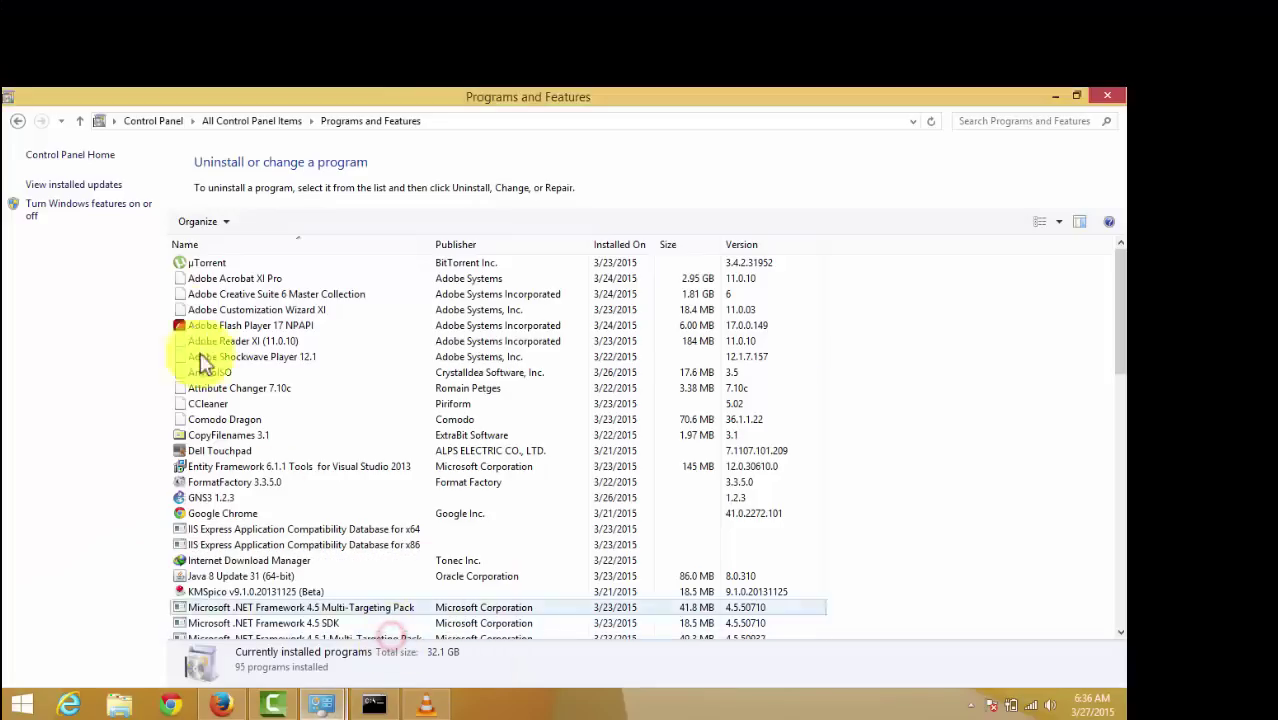
pyautogui.click(67, 160)
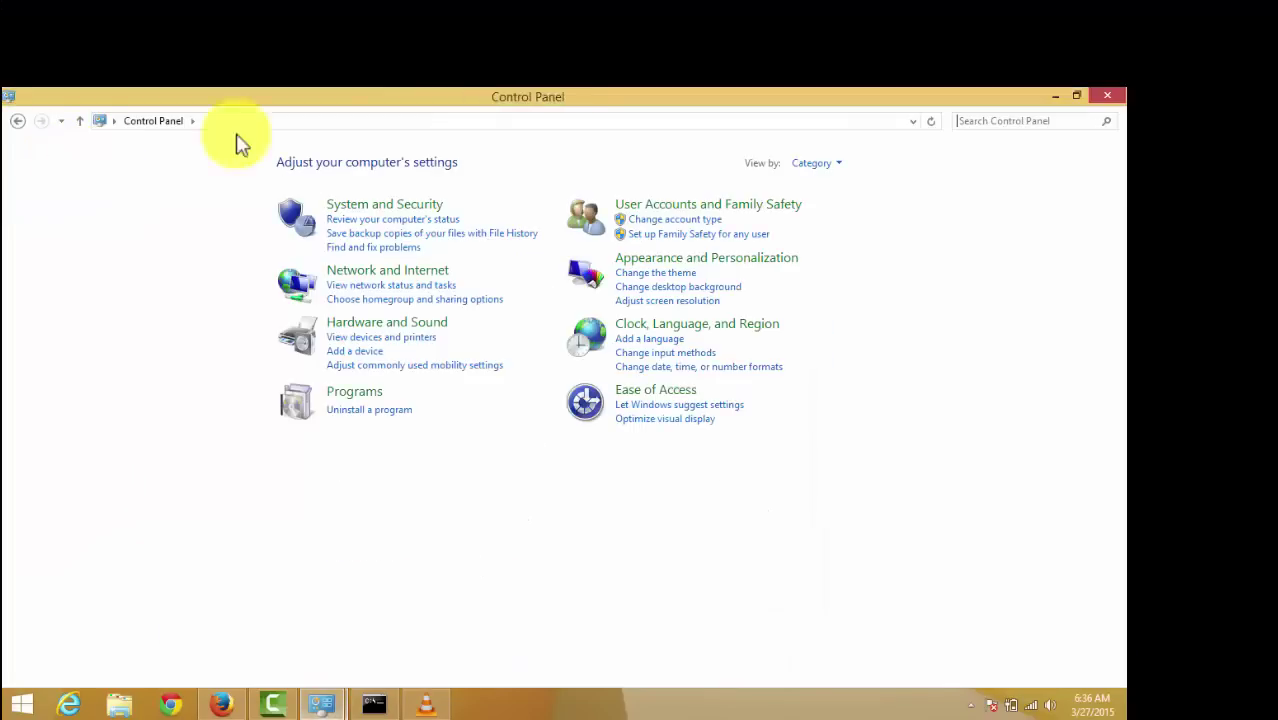
pyautogui.click(837, 166)
pyautogui.click(836, 227)
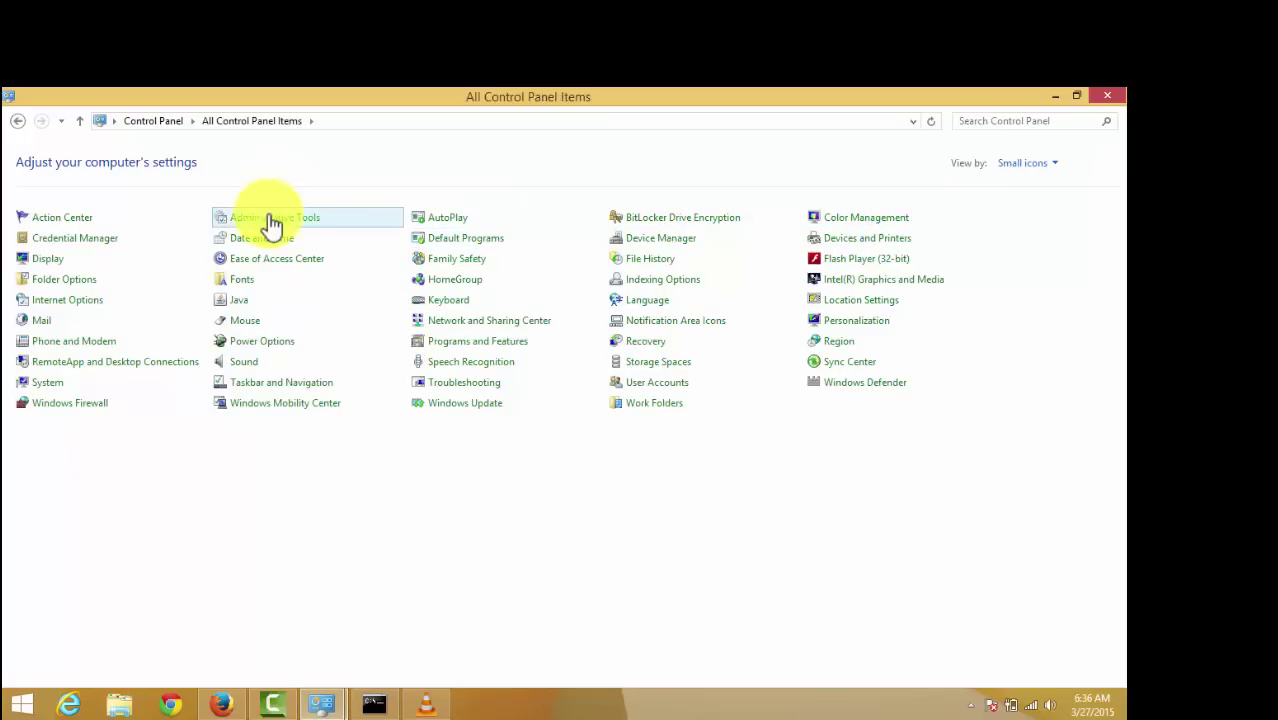
pyautogui.click(268, 218)
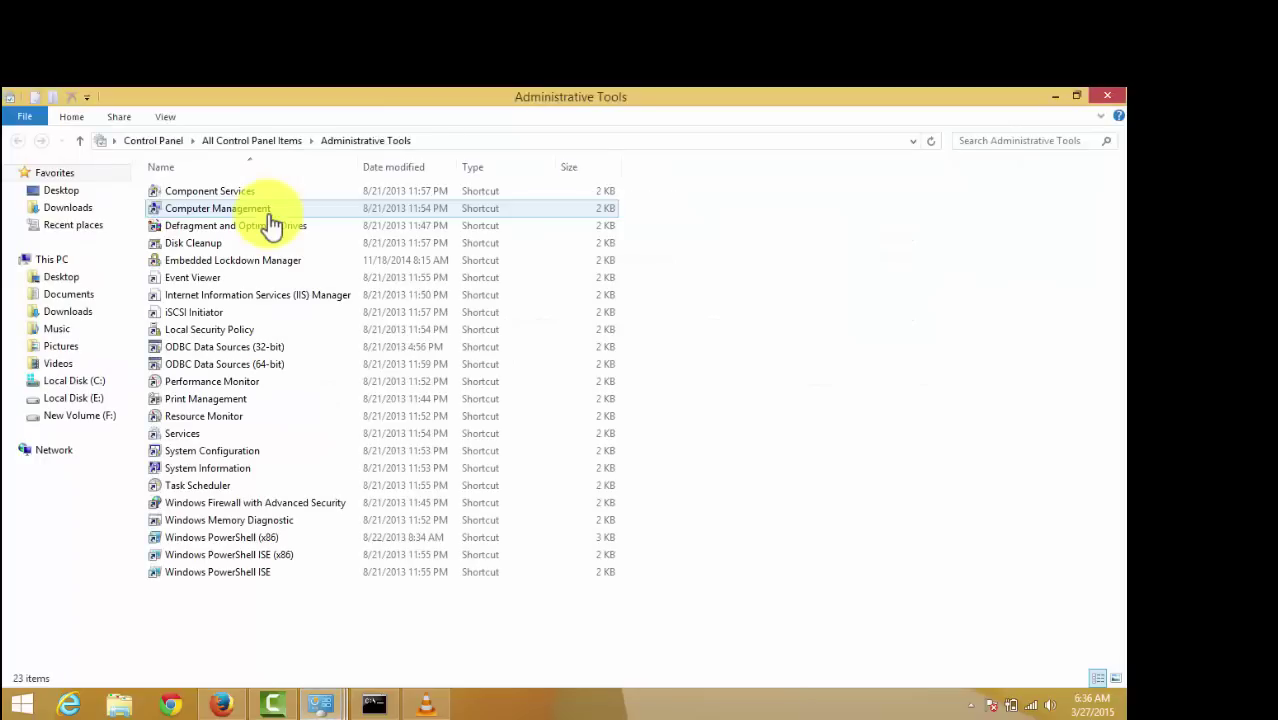
# Step: Launch Internet Information Services (IIS) Manager and accept the Microsoft Web Platform prompt, with its message set not to show again
pyautogui.click(266, 295)
pyautogui.click(268, 296)
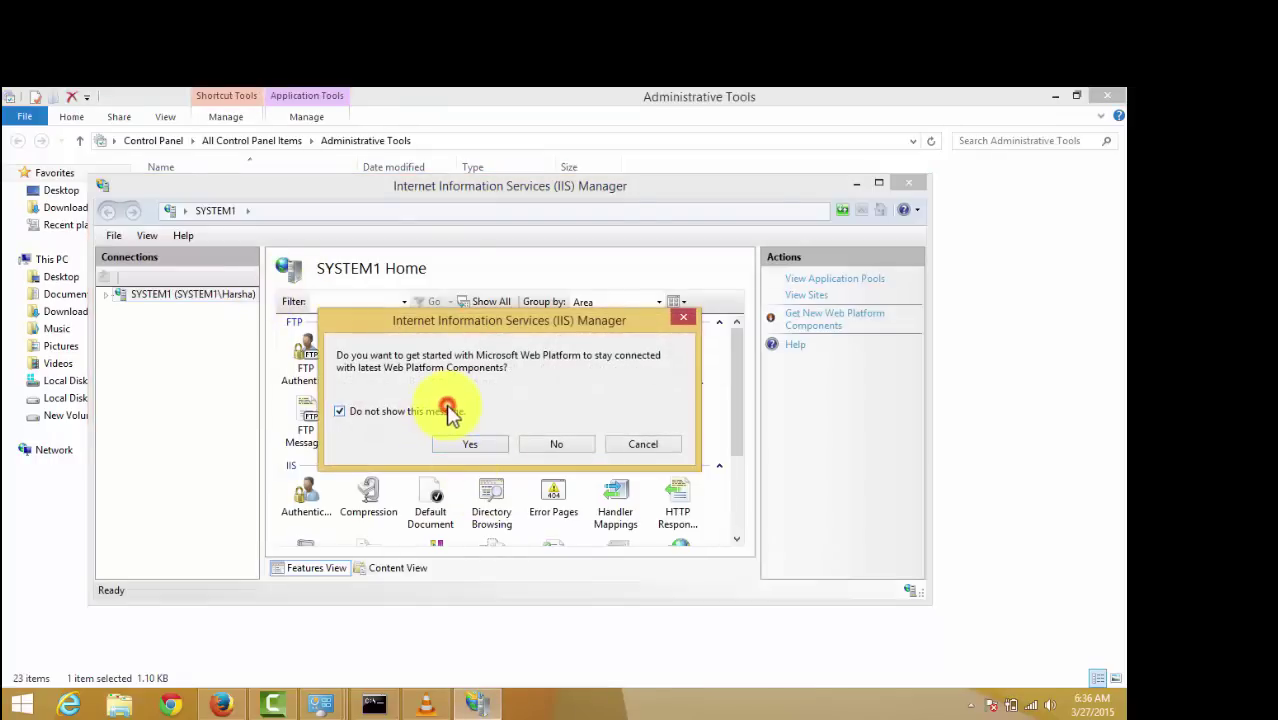
pyautogui.click(486, 446)
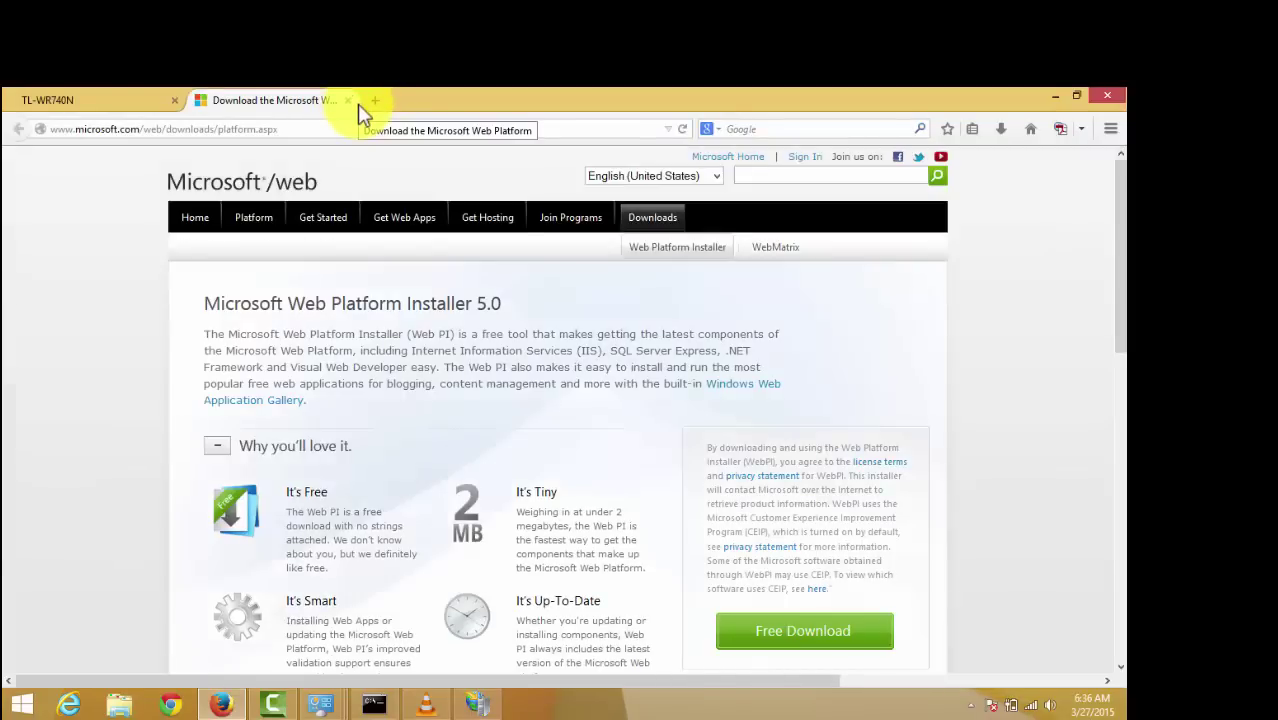
# Step: Minimize the browser window with the Web Platform Installer page to return to IIS Manager
pyautogui.rightClick(362, 104)
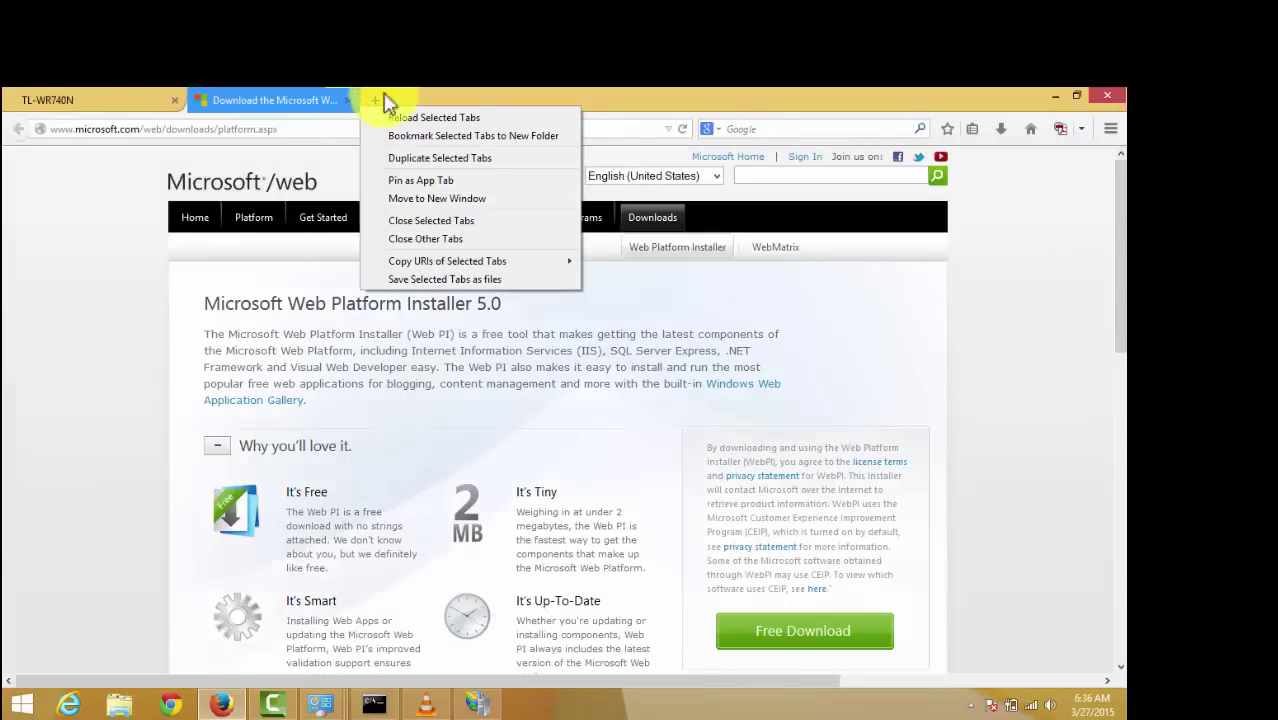
pyautogui.click(842, 337)
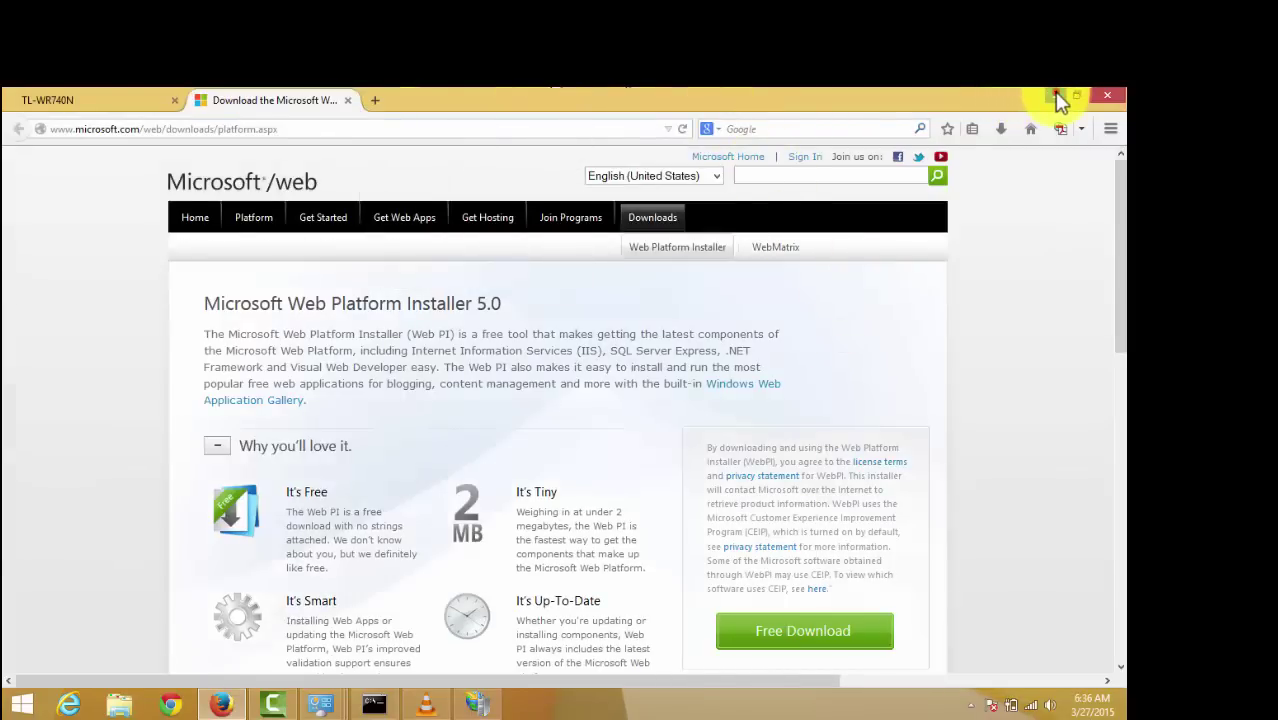
pyautogui.click(1057, 96)
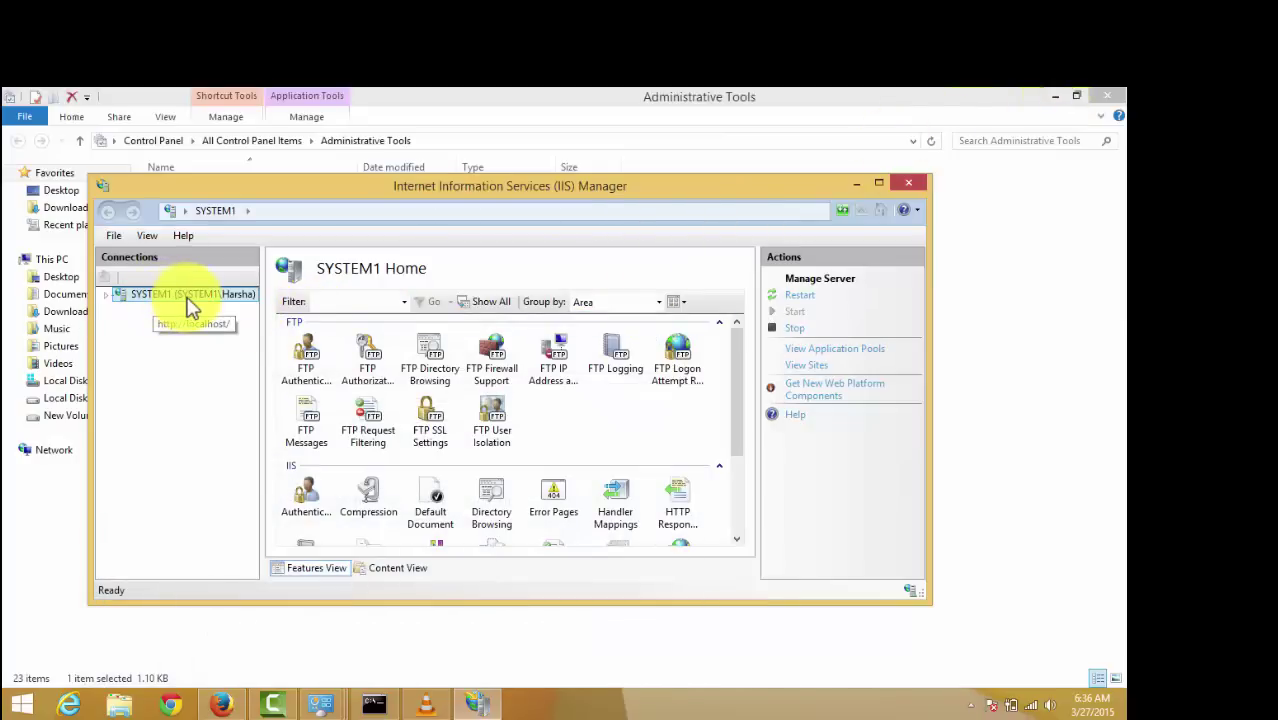
# Step: Expand the SYSTEM1 server and its Sites node in the connections tree and select Default Web Site
pyautogui.click(106, 294)
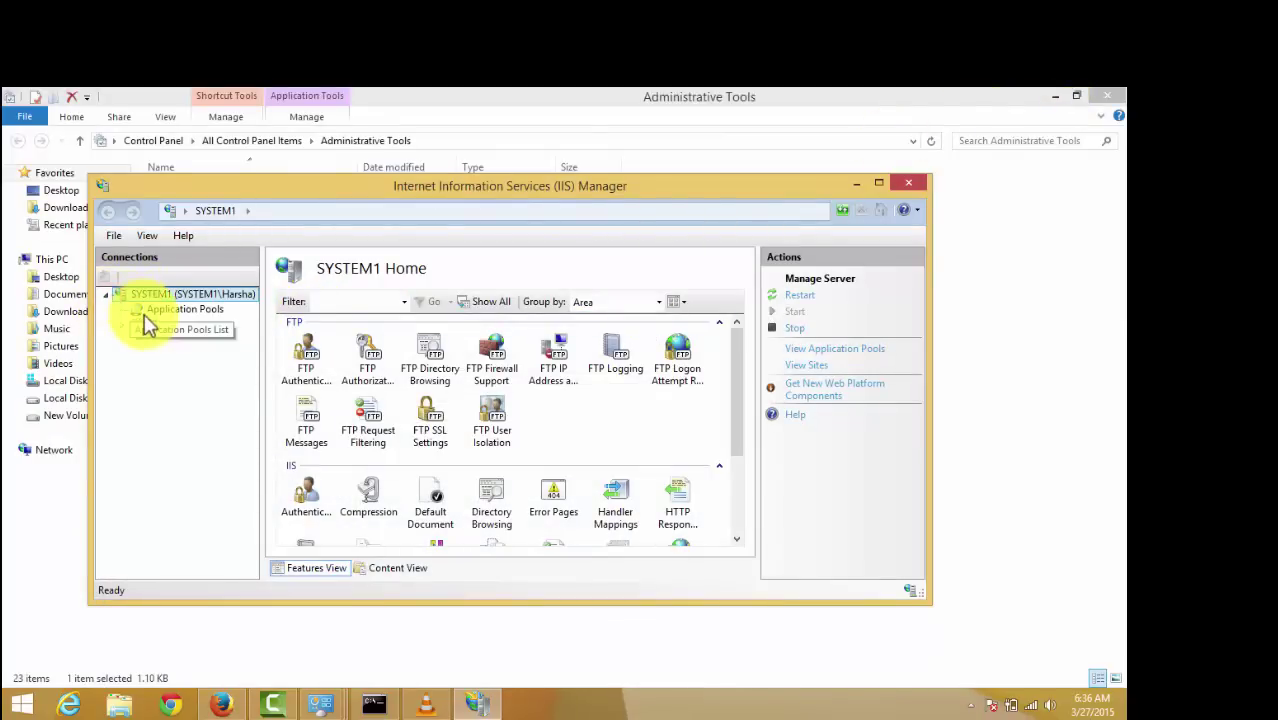
pyautogui.click(128, 320)
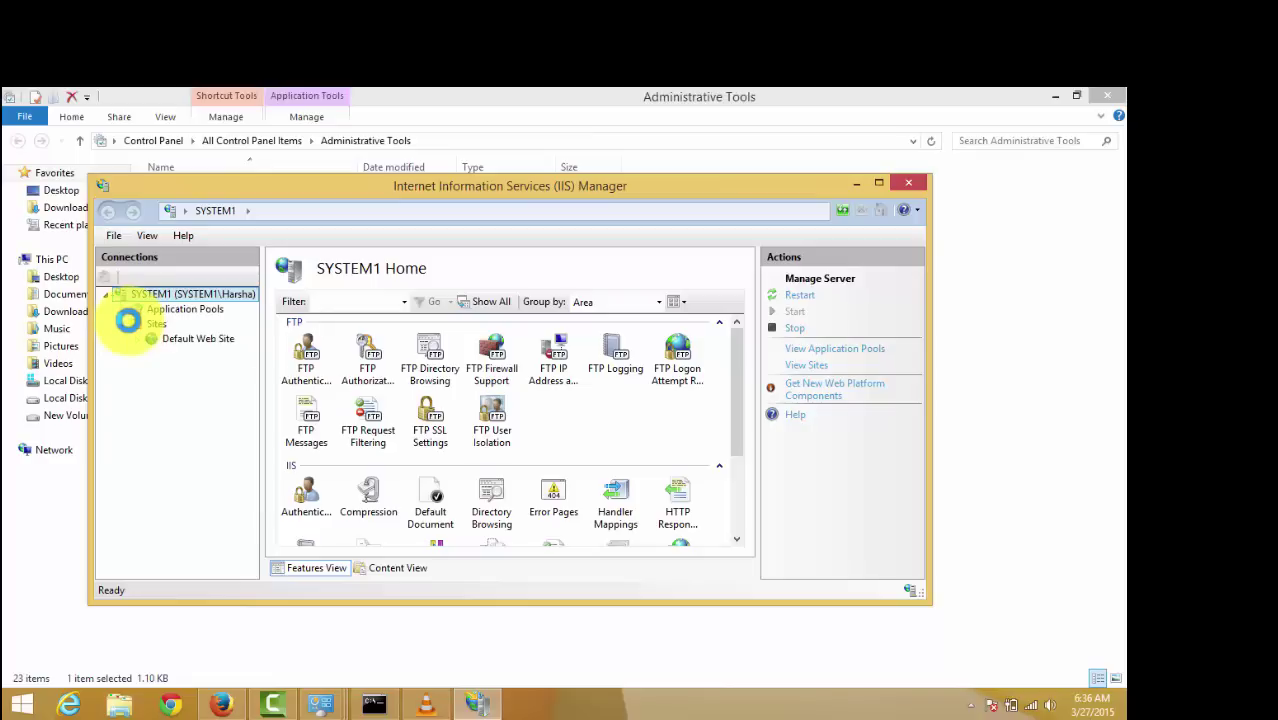
pyautogui.click(163, 340)
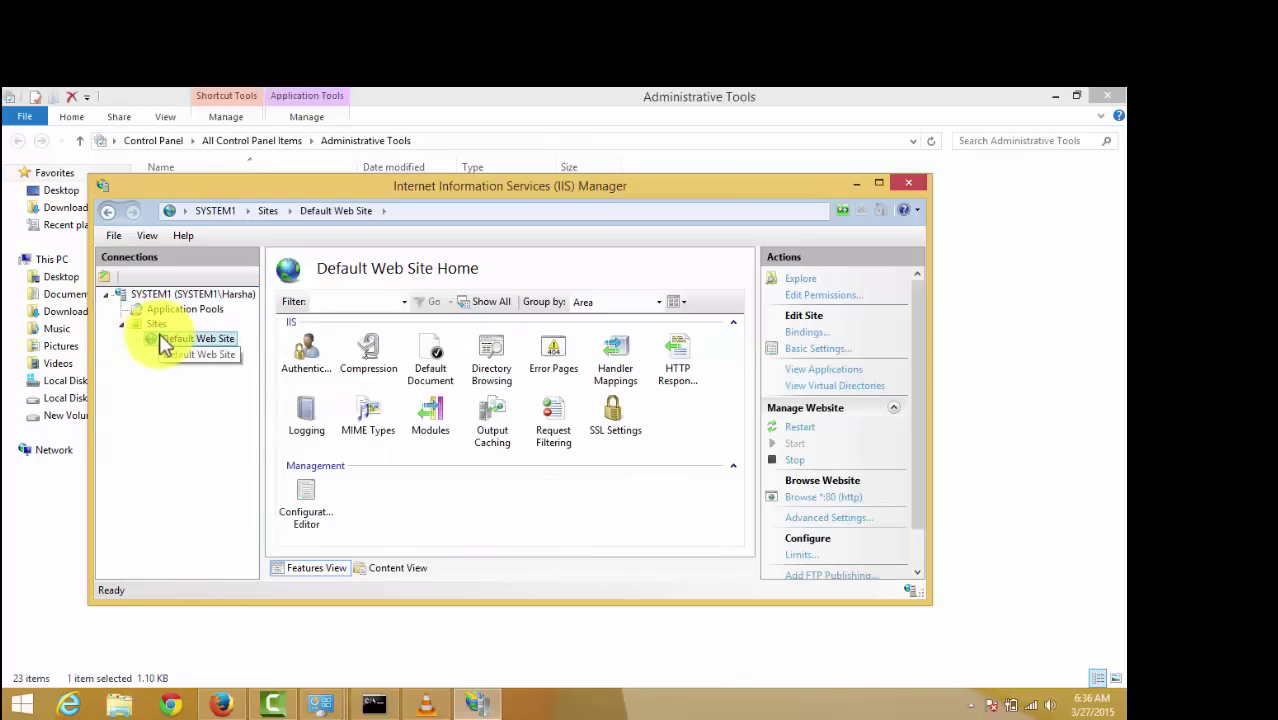
# Step: Start a new FTP site under the Sites node and enter the owner's first name as its site name
pyautogui.click(152, 325)
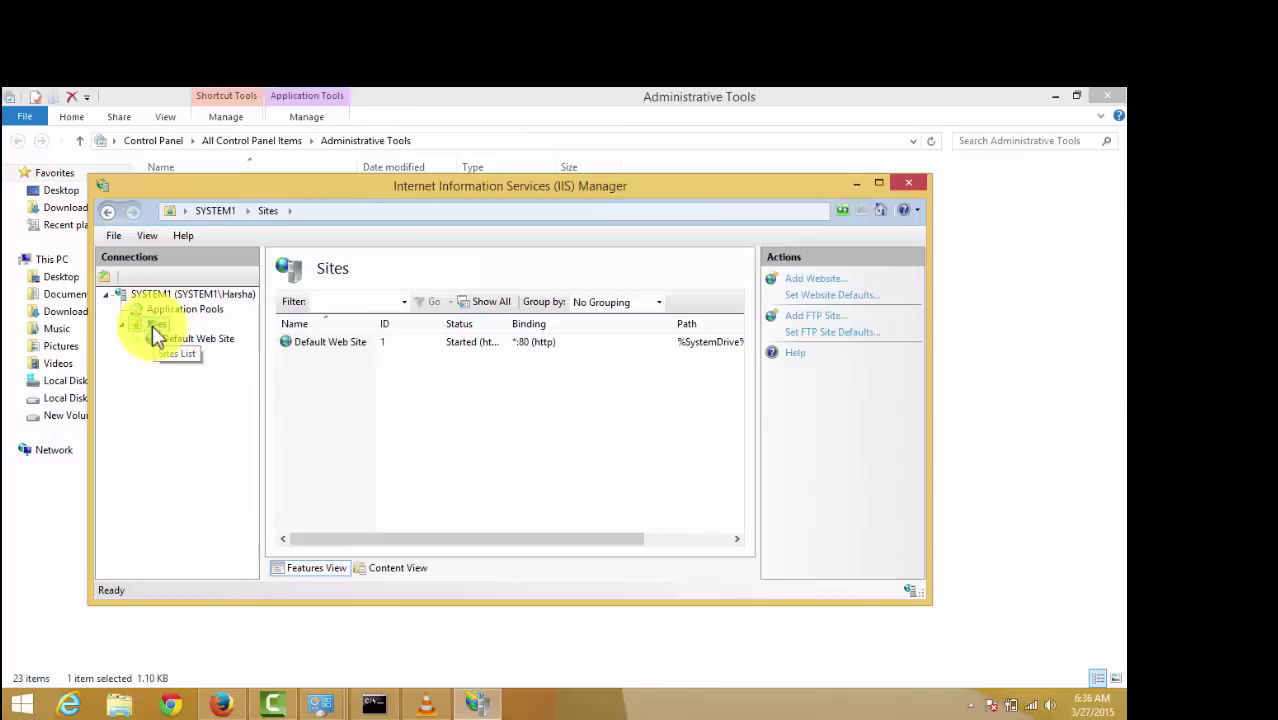
pyautogui.rightClick(152, 325)
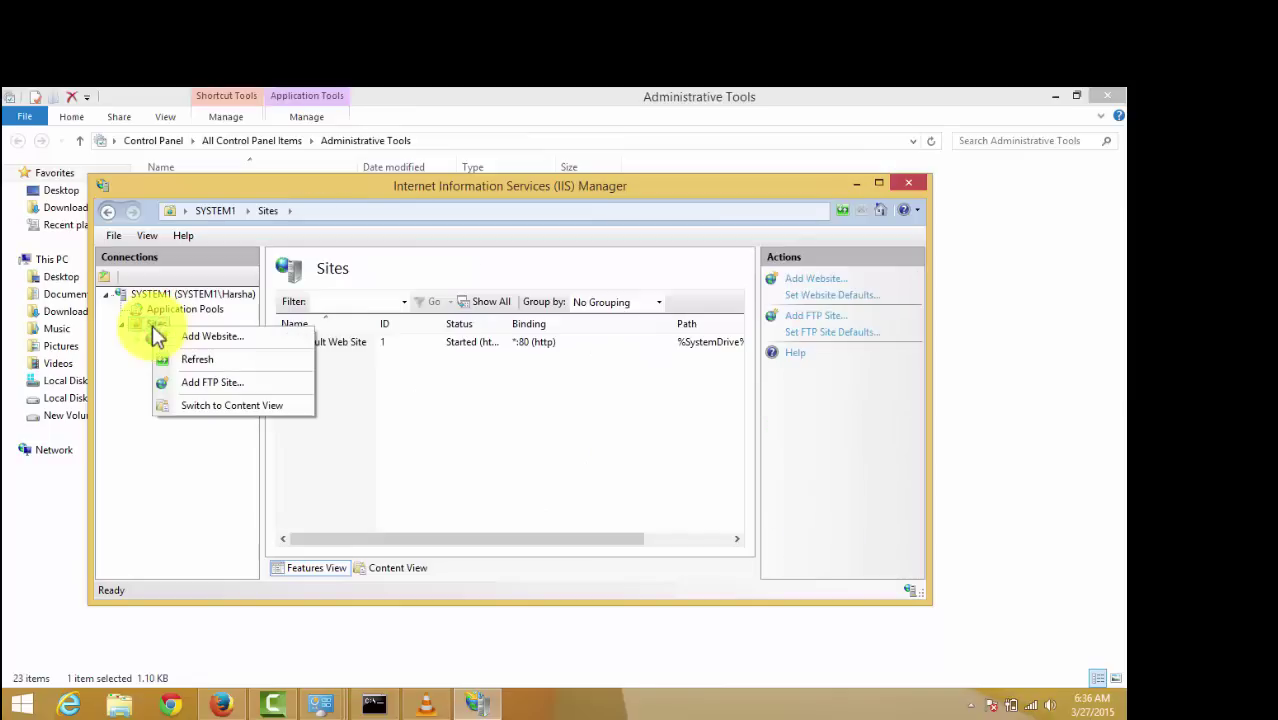
pyautogui.click(185, 384)
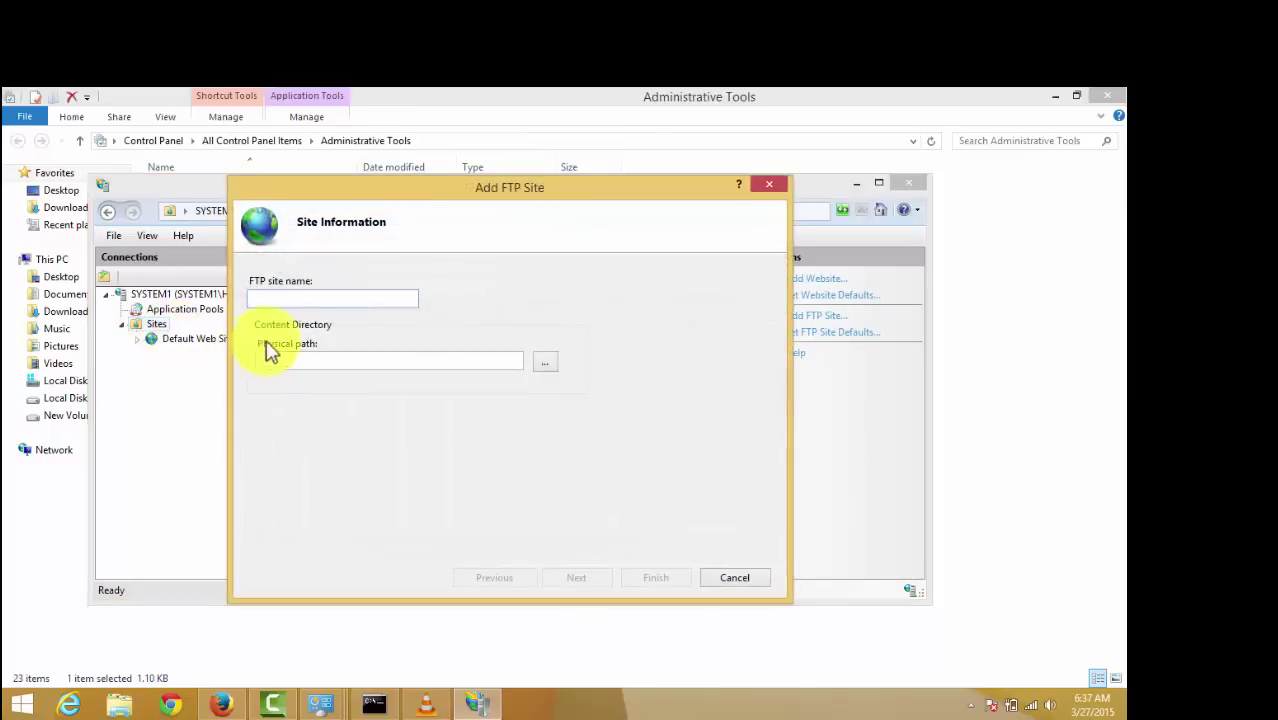
pyautogui.click(314, 295)
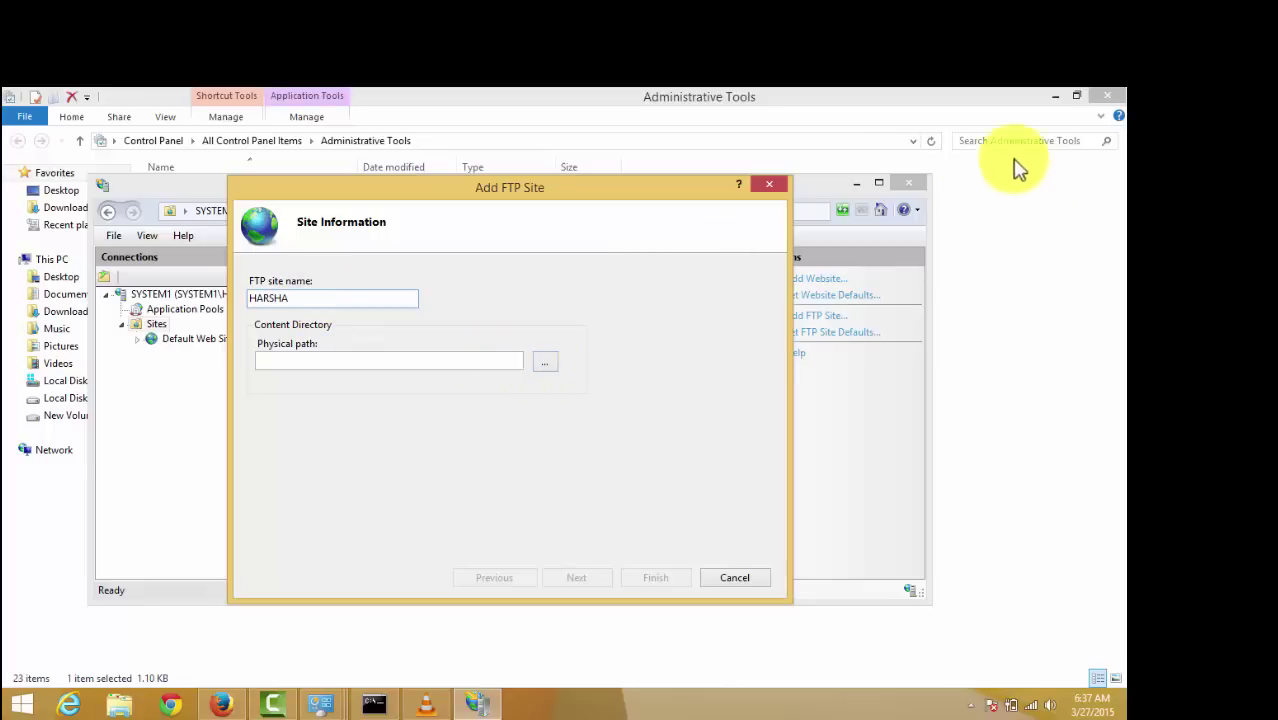
# Step: Minimize the Administrative Tools window and create a new desktop folder named FTP
pyautogui.click(1058, 96)
pyautogui.click(1057, 97)
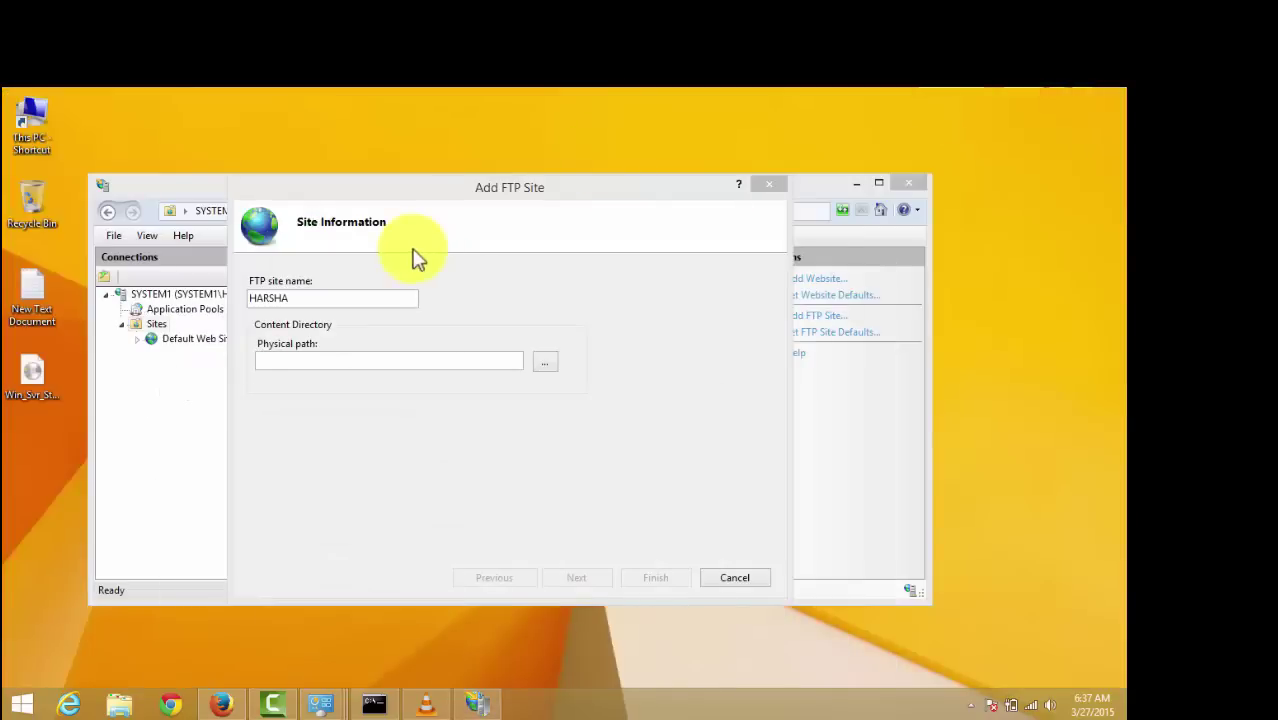
pyautogui.rightClick(162, 130)
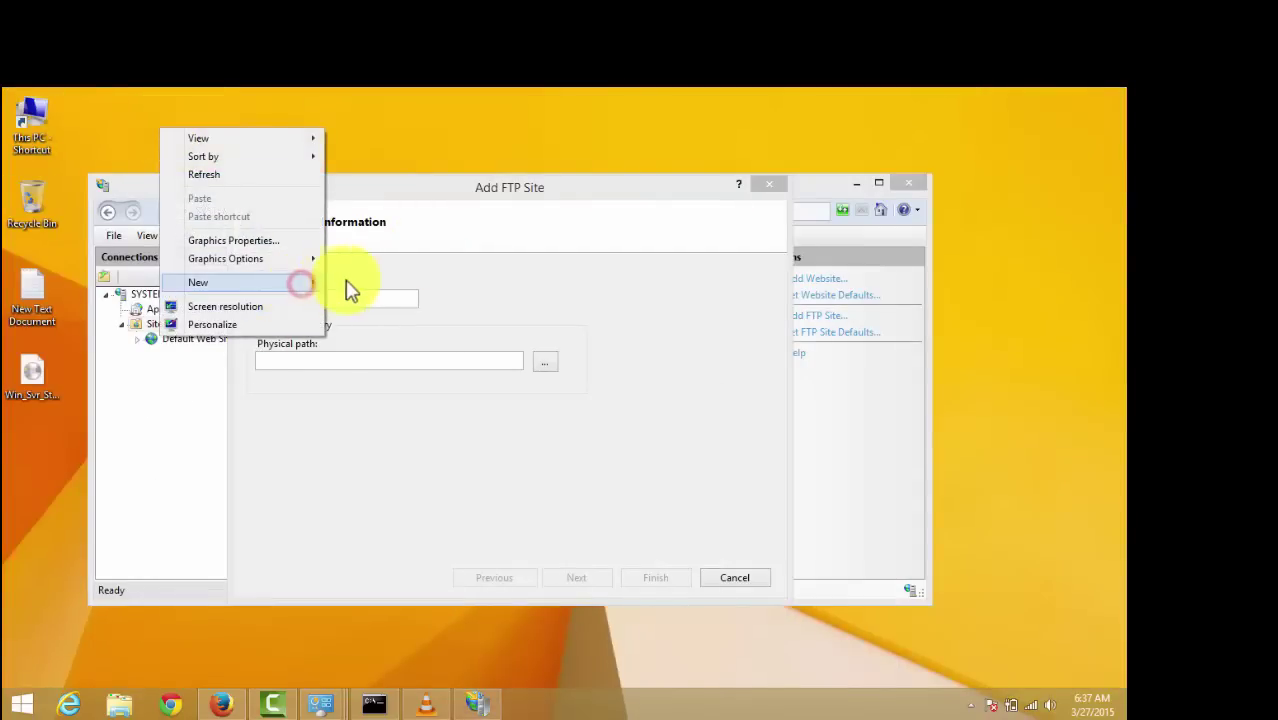
pyautogui.moveTo(284, 292)
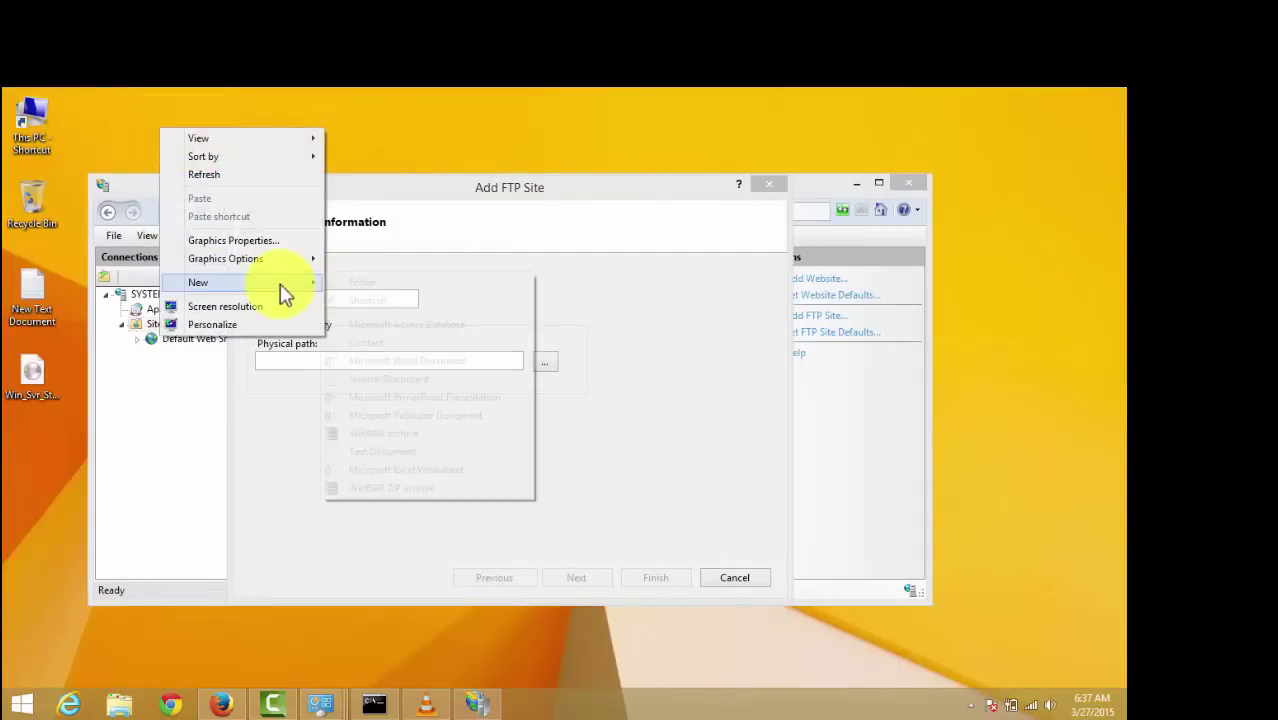
pyautogui.click(376, 285)
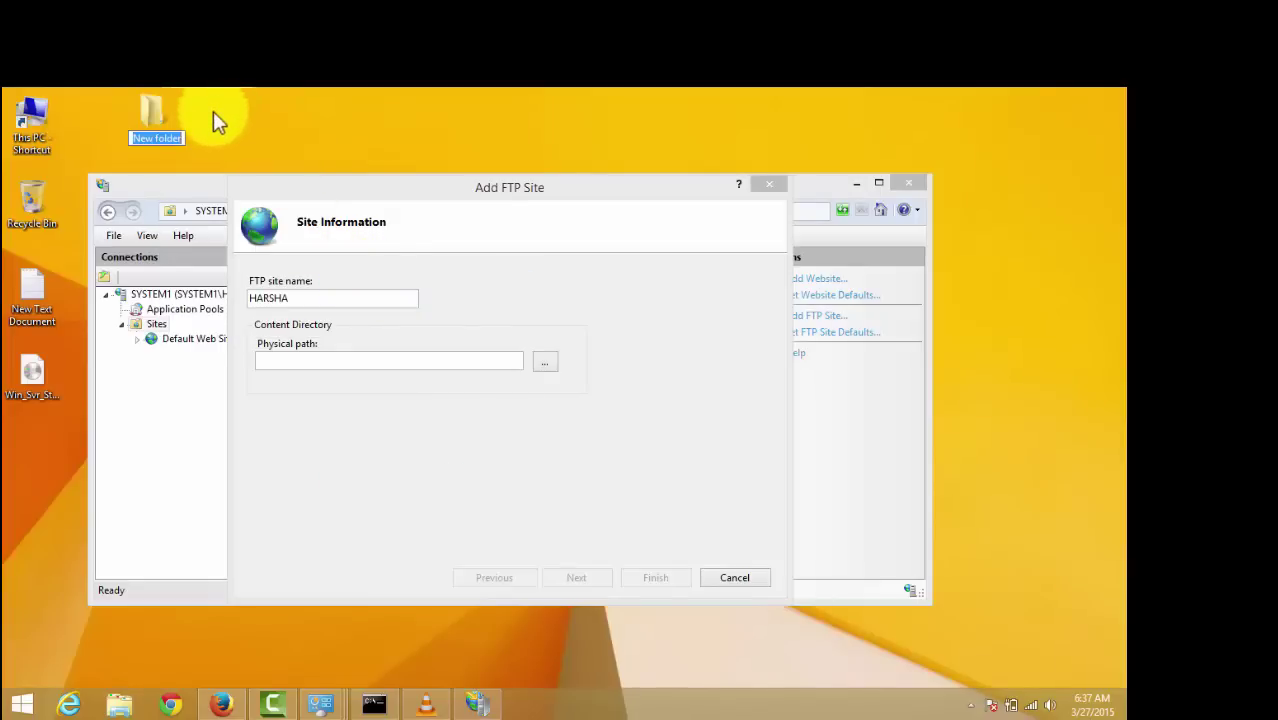
pyautogui.write('F')
pyautogui.press('BackSpace')
pyautogui.write('D')
pyautogui.press('BackSpace')
pyautogui.write('FTP')
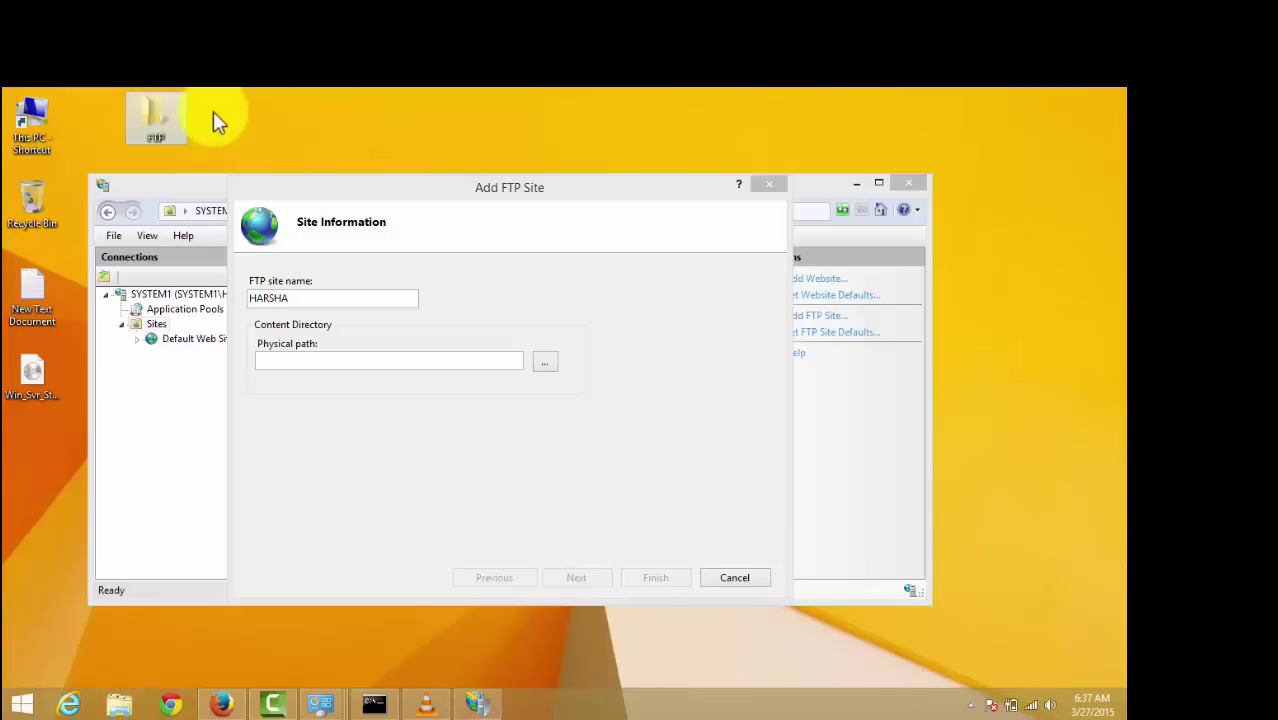
# Step: Move the FTP folder into the desktop icon column, below New Text Document
pyautogui.click(31, 378)
pyautogui.moveTo(31, 378); pyautogui.dragTo(71, 323)
pyautogui.moveTo(53, 368); pyautogui.dragTo(50, 366)
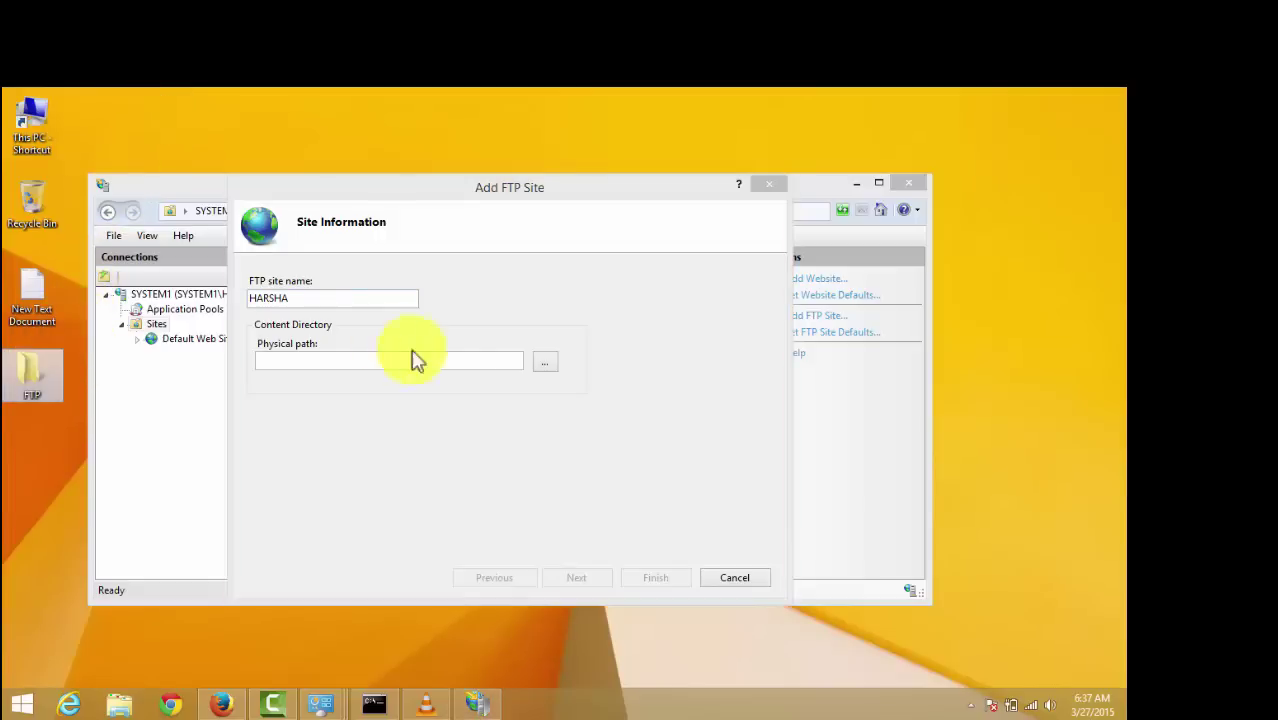
# Step: Set the new FTP site's physical path to the FTP folder on the Desktop and proceed to the binding and SSL settings
pyautogui.click(545, 364)
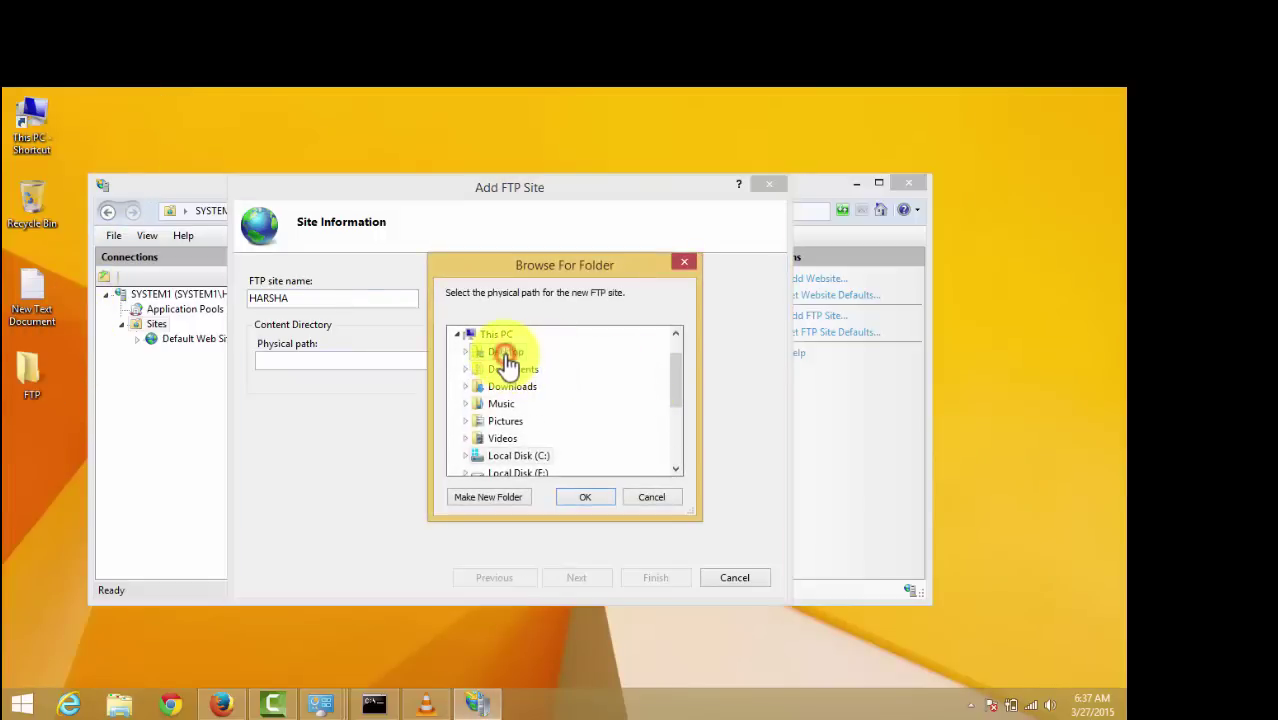
pyautogui.click(507, 362)
pyautogui.click(505, 403)
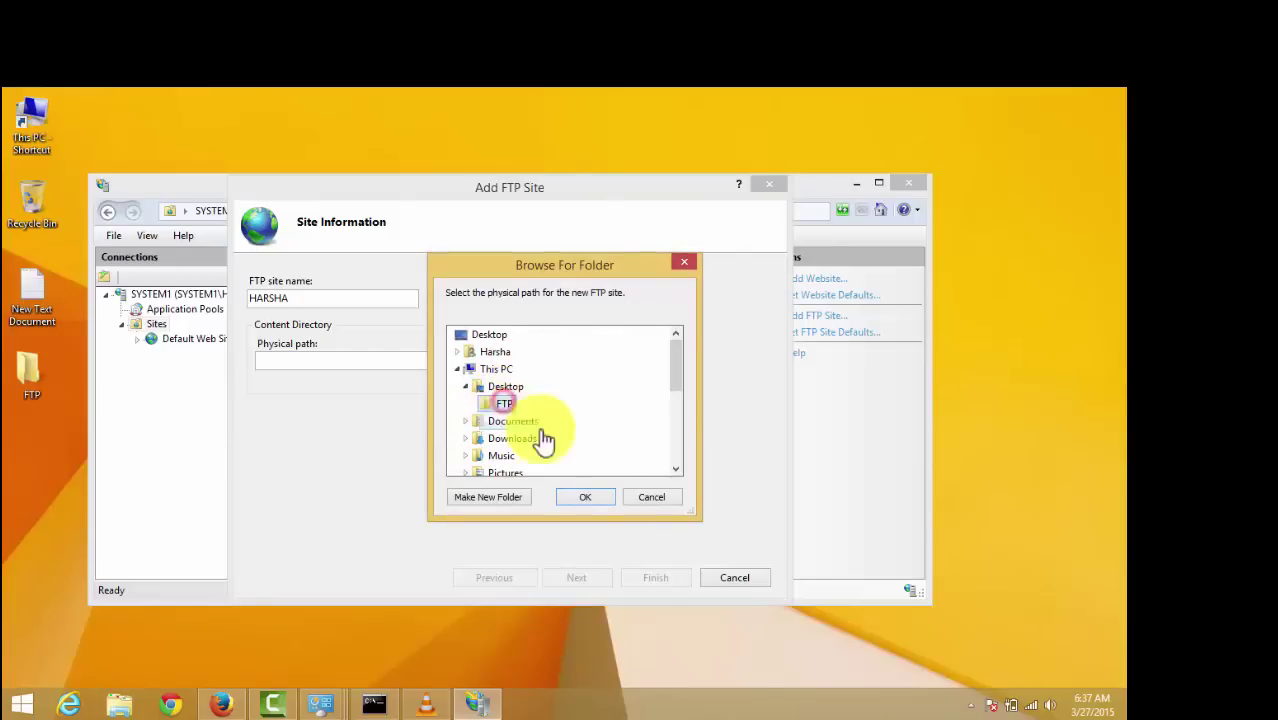
pyautogui.click(585, 497)
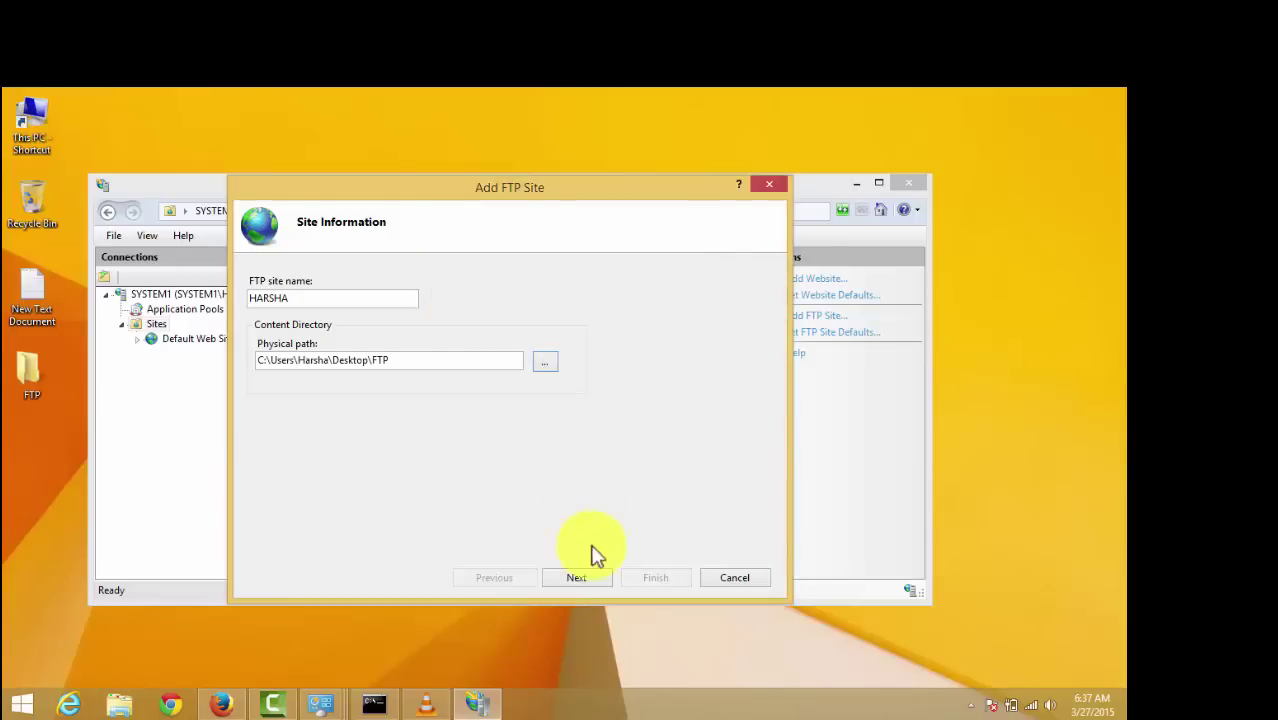
pyautogui.click(588, 579)
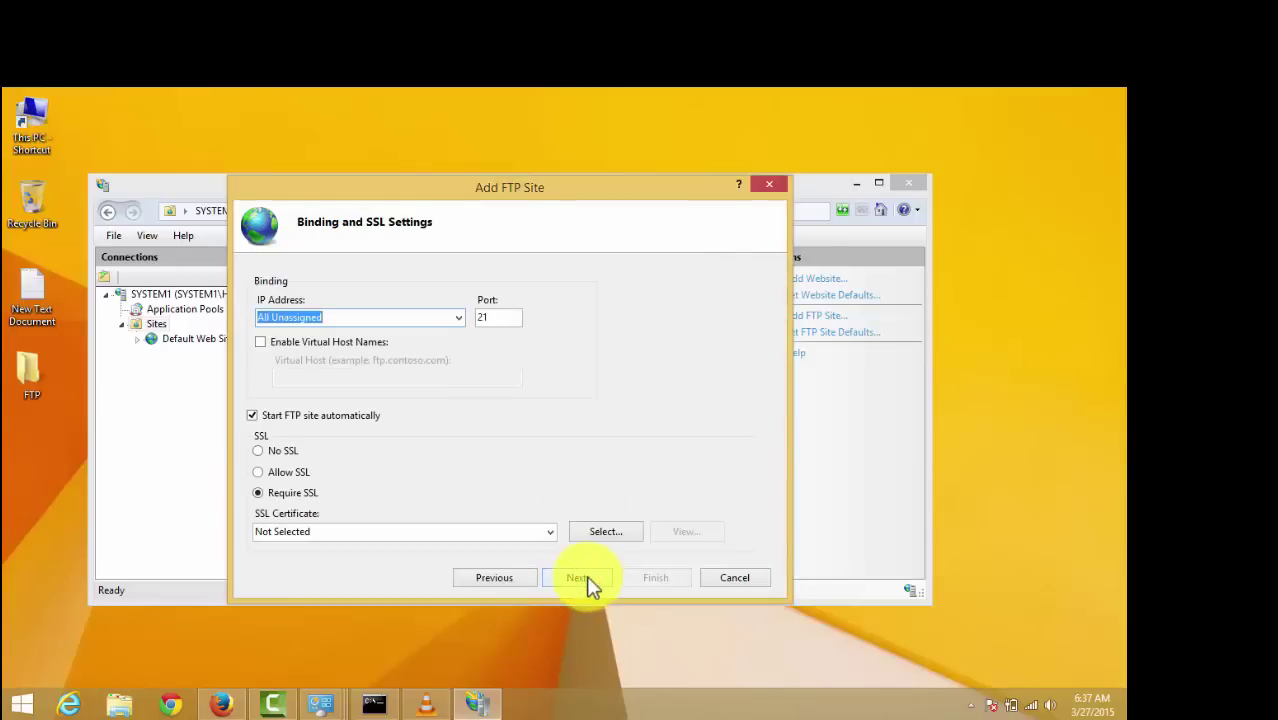
# Step: Clear the binding's IP address and run IPCONFIG in the Command Prompt to look up the Wi-Fi adapter's IPv4 address
pyautogui.press('BackSpace')
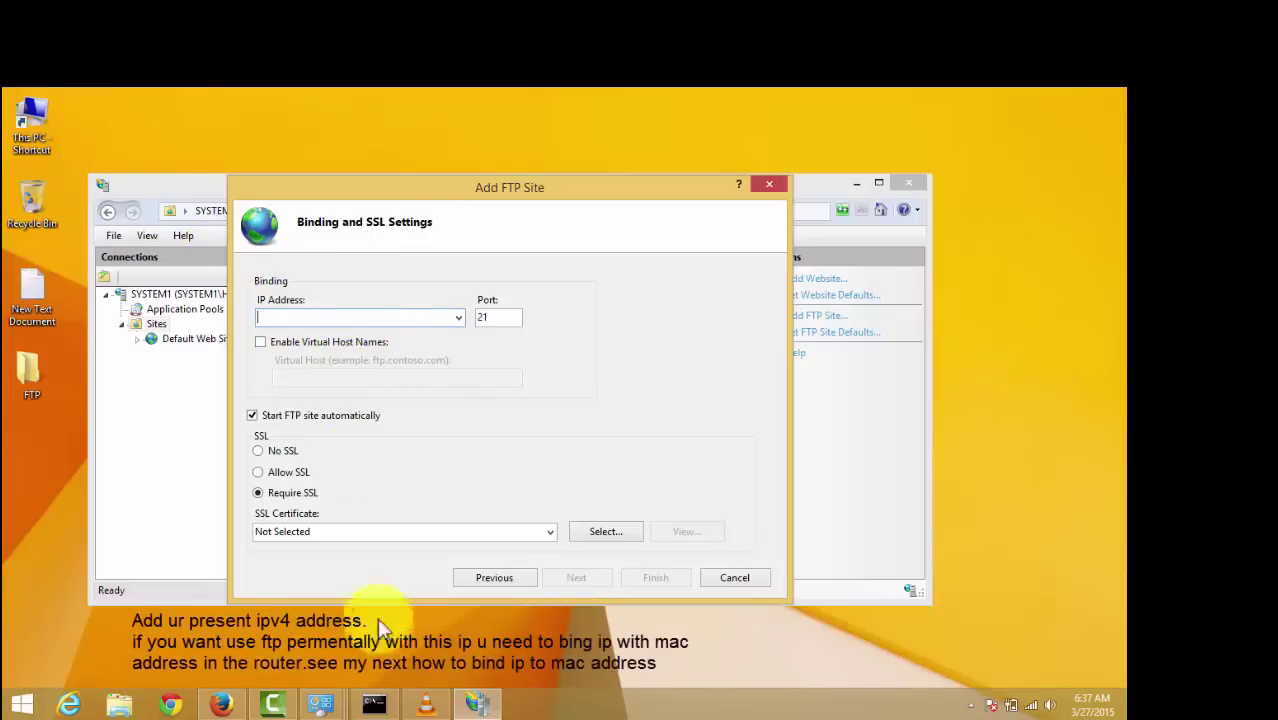
pyautogui.click(378, 703)
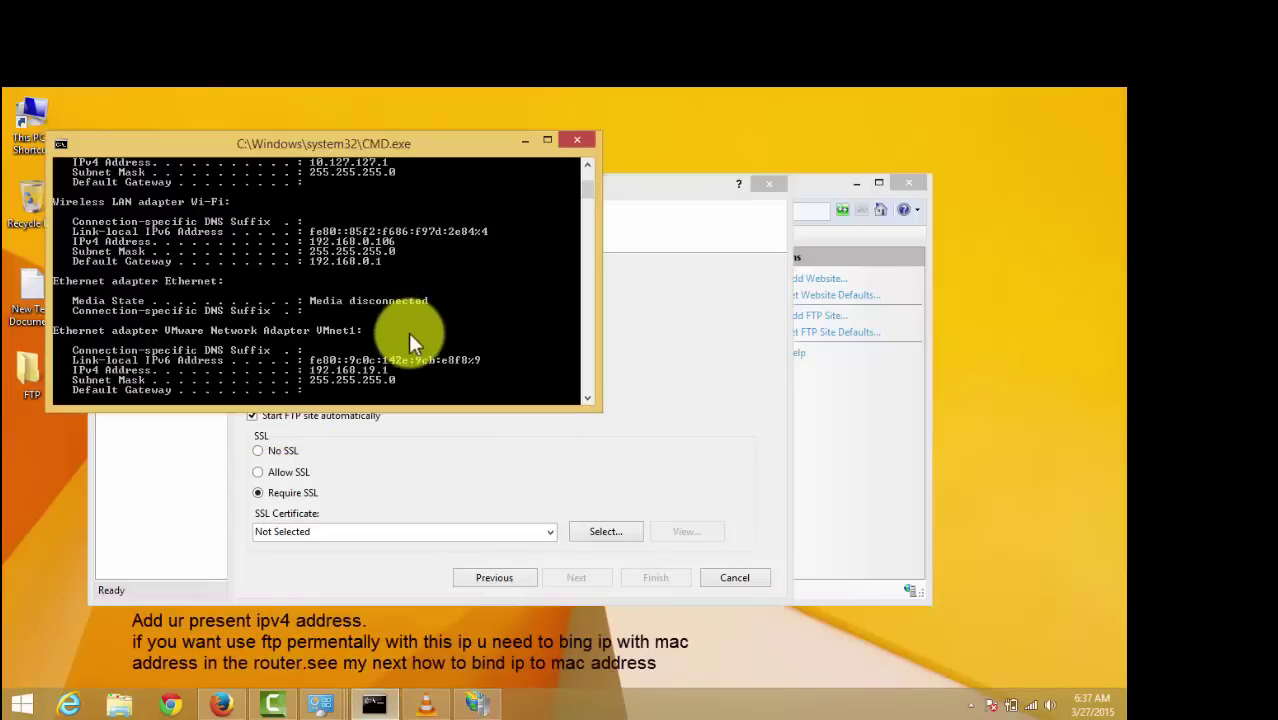
pyautogui.press('Up')
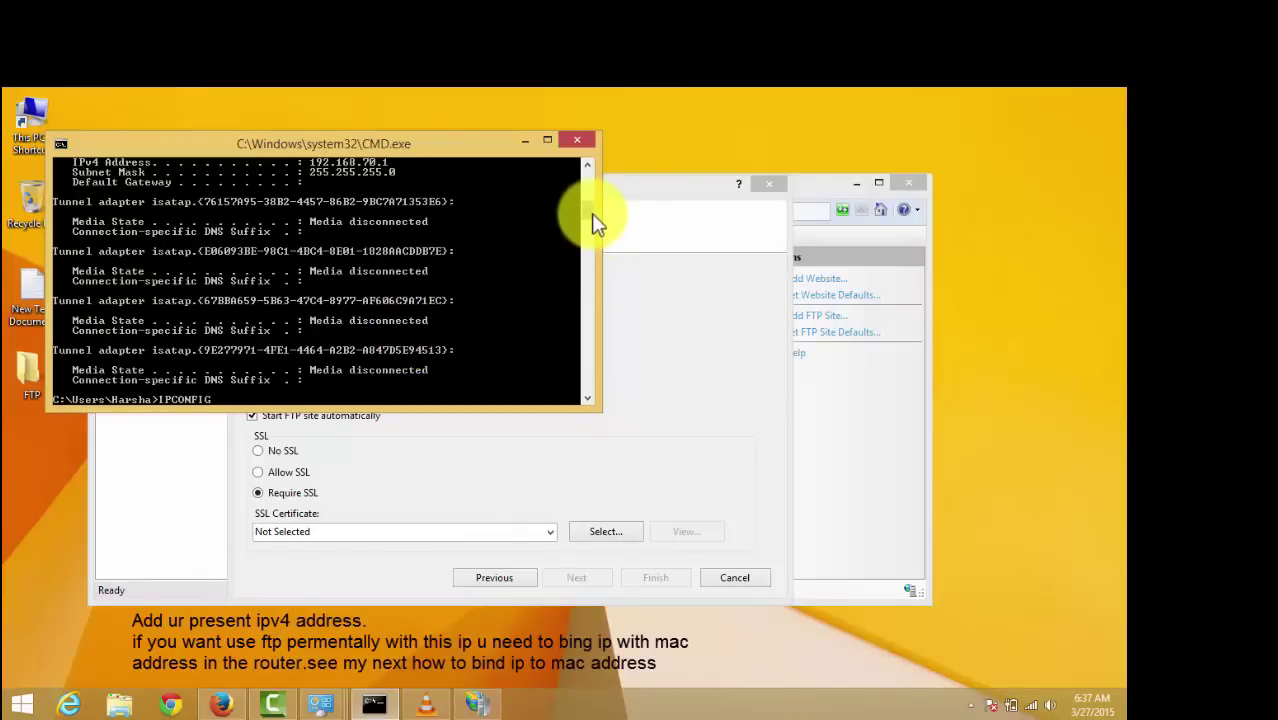
pyautogui.moveTo(592, 215); pyautogui.dragTo(591, 227)
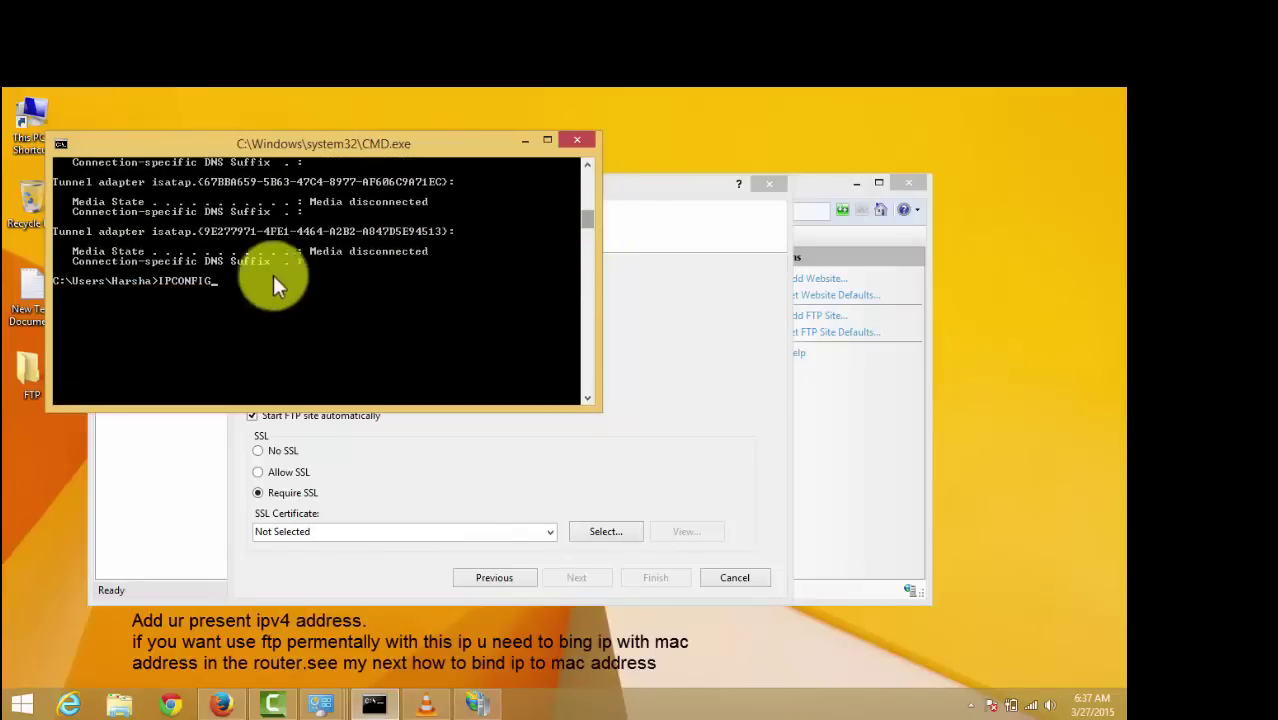
pyautogui.press('Return')
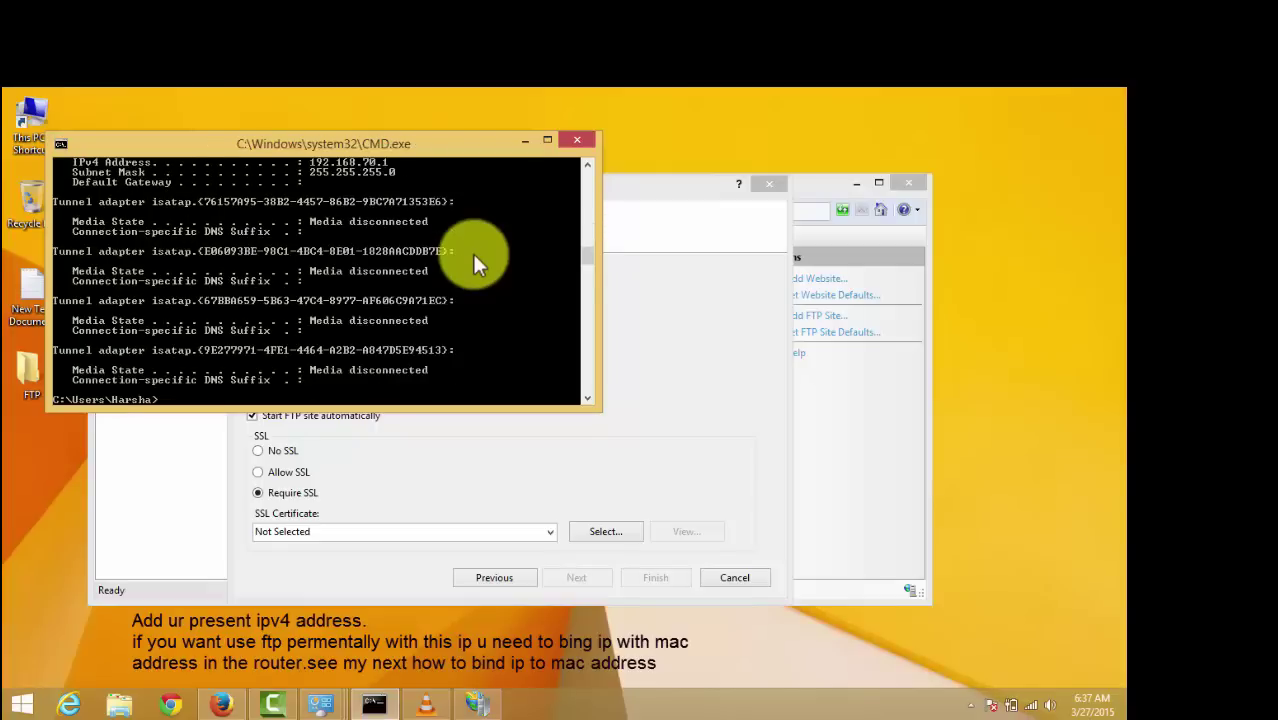
pyautogui.moveTo(590, 266); pyautogui.dragTo(591, 255)
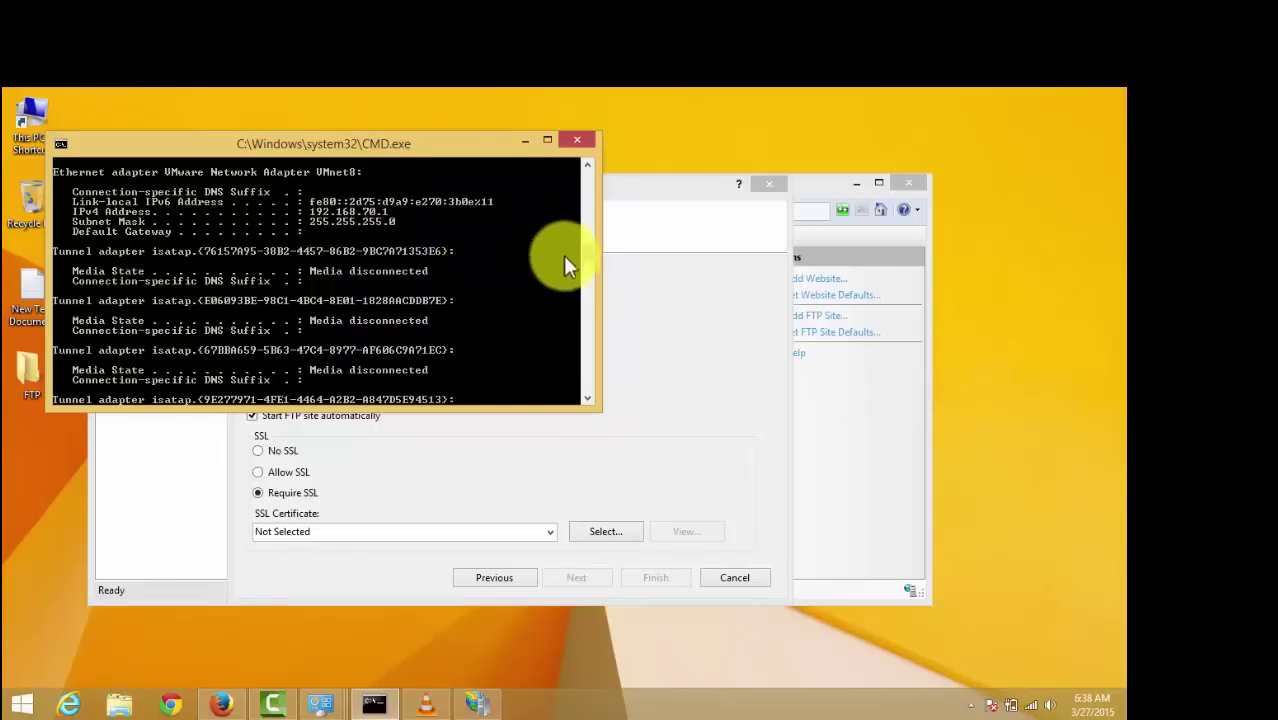
pyautogui.moveTo(586, 262)
pyautogui.mouseDown()
pyautogui.moveTo(586, 214)
pyautogui.moveTo(586, 240)
pyautogui.mouseUp()
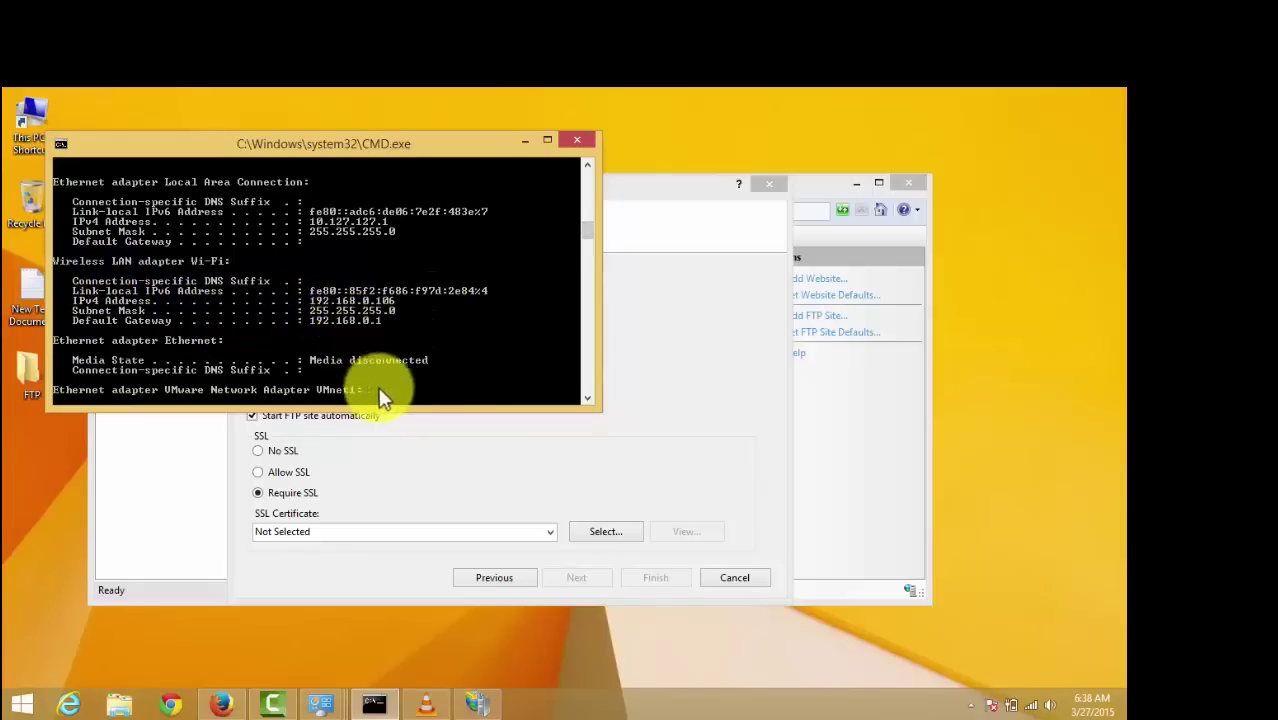
# Step: Set the FTP site's binding IP address to 192.168.0.106 and check it against the Command Prompt output
pyautogui.click(651, 191)
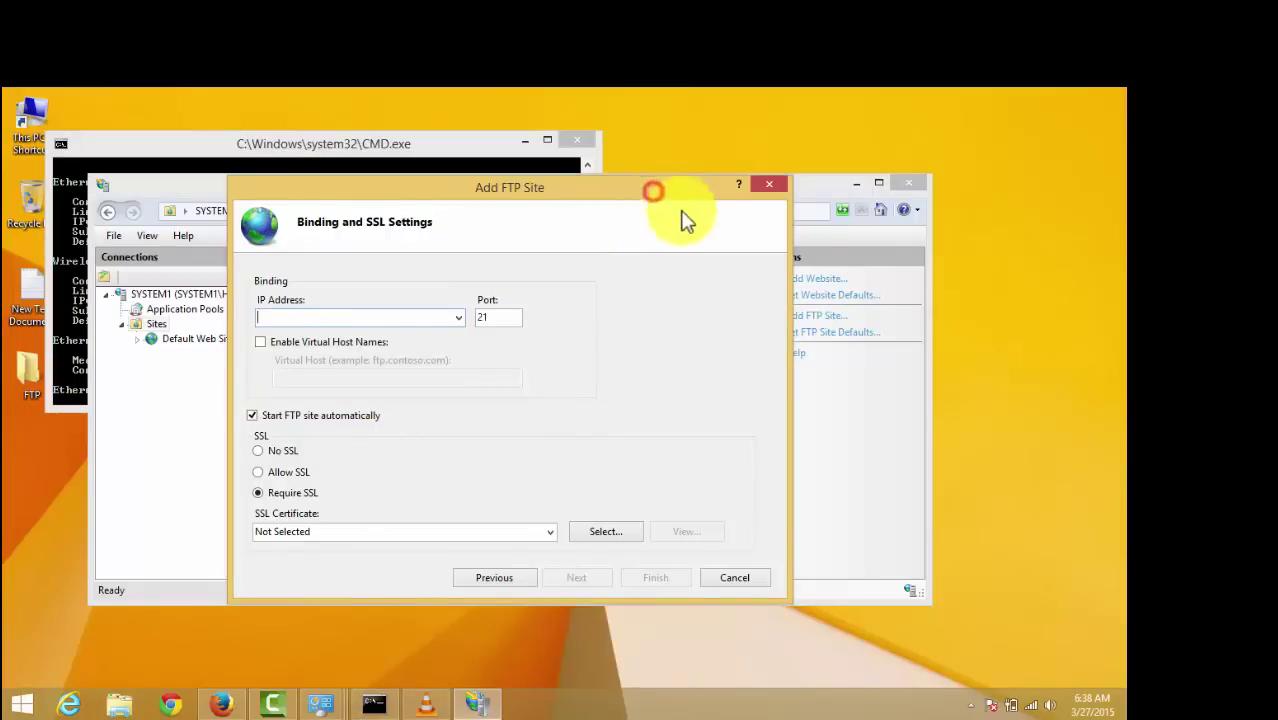
pyautogui.moveTo(685, 220); pyautogui.dragTo(770, 308)
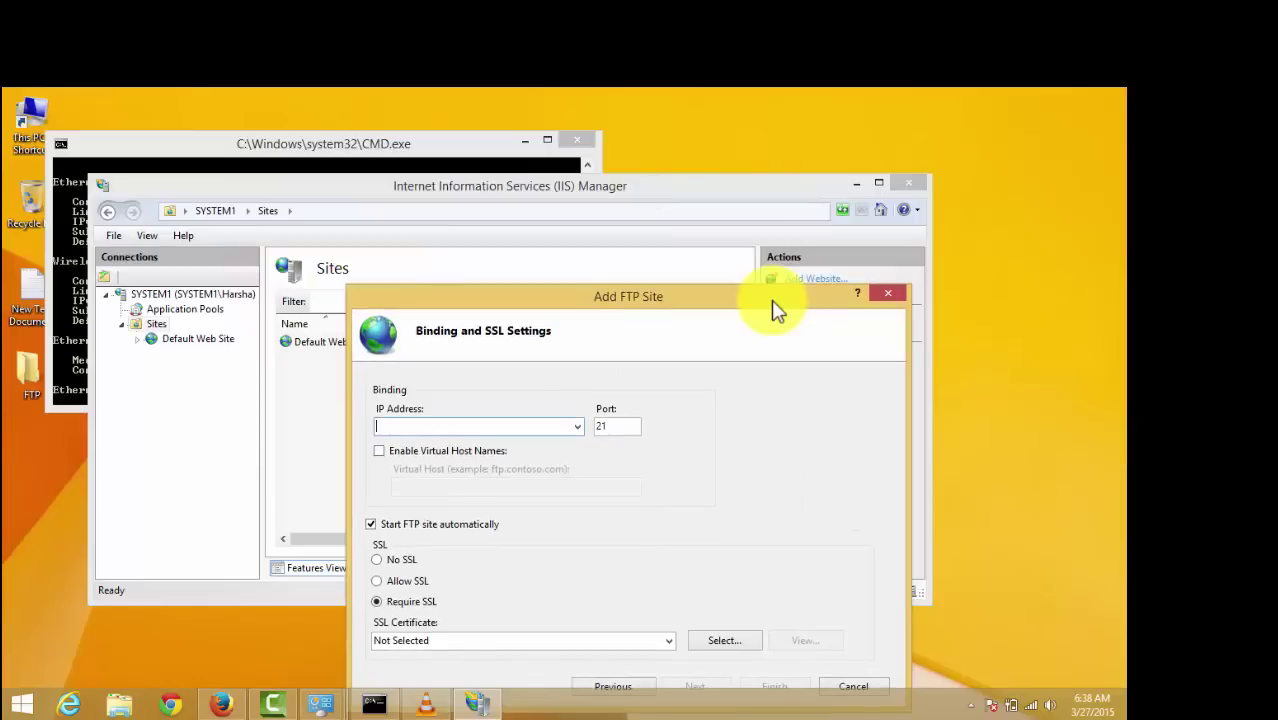
pyautogui.click(443, 160)
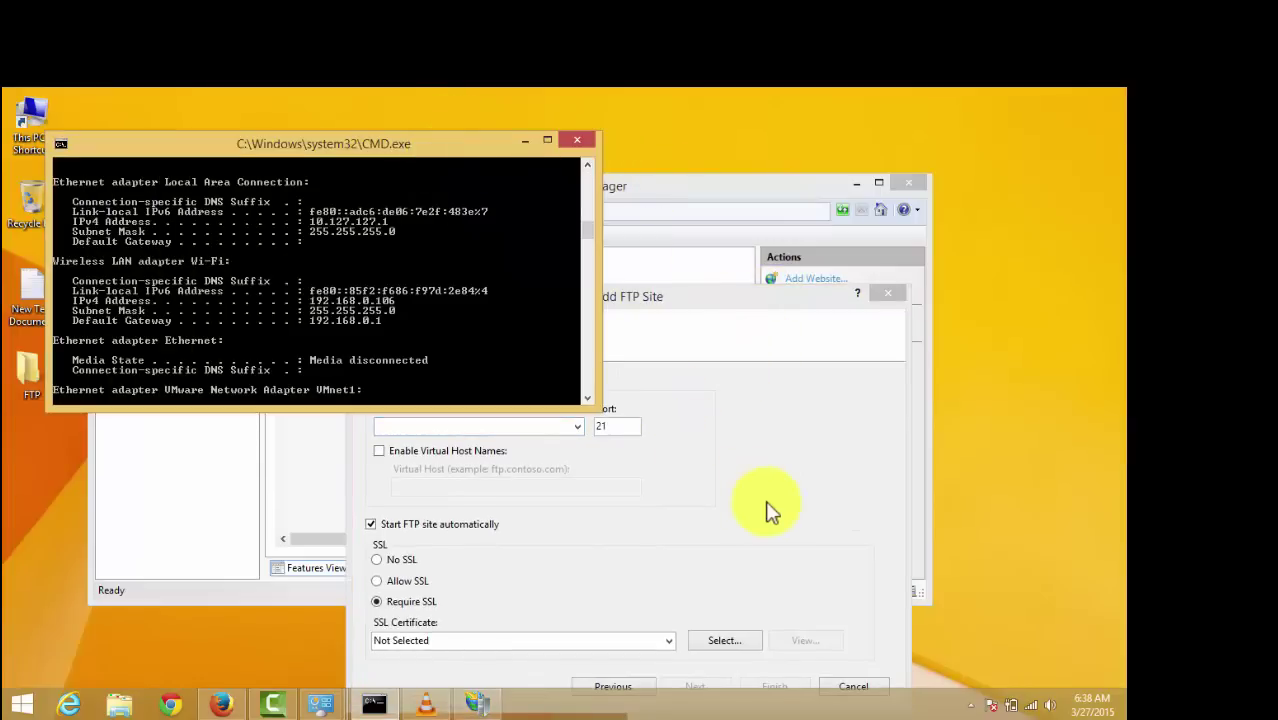
pyautogui.click(491, 427)
pyautogui.write('192.168.0.106')
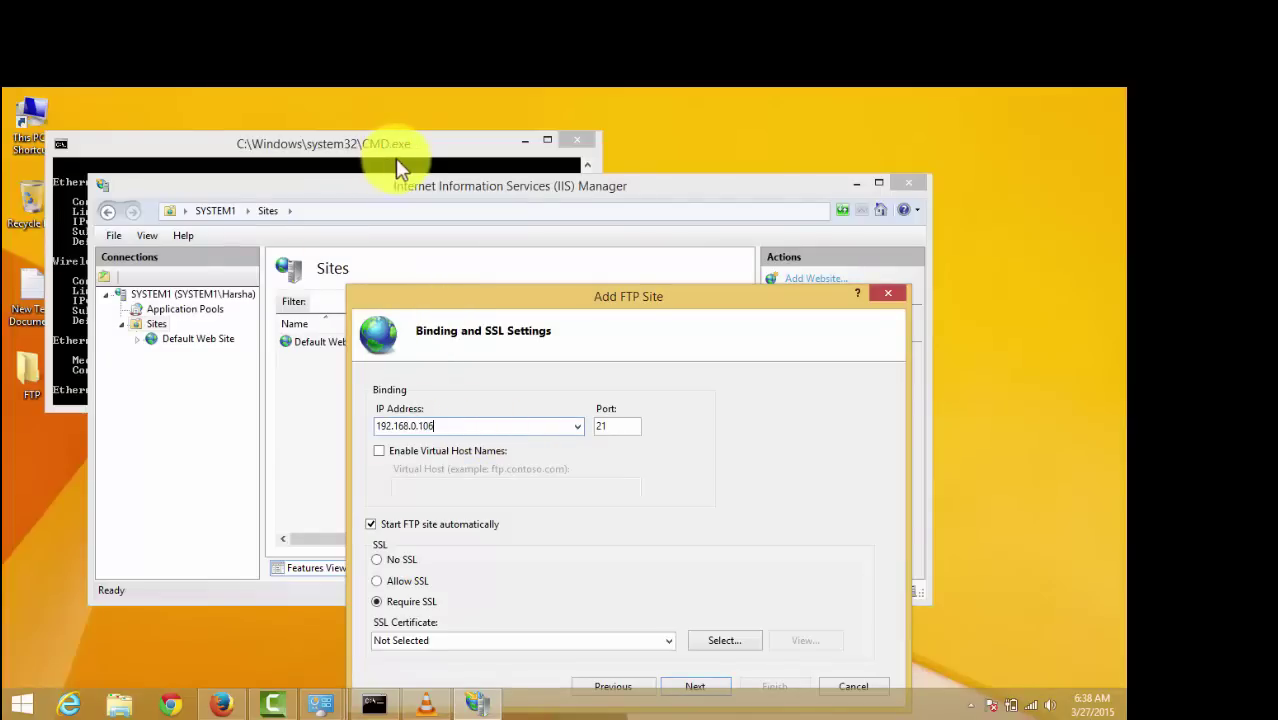
pyautogui.click(396, 160)
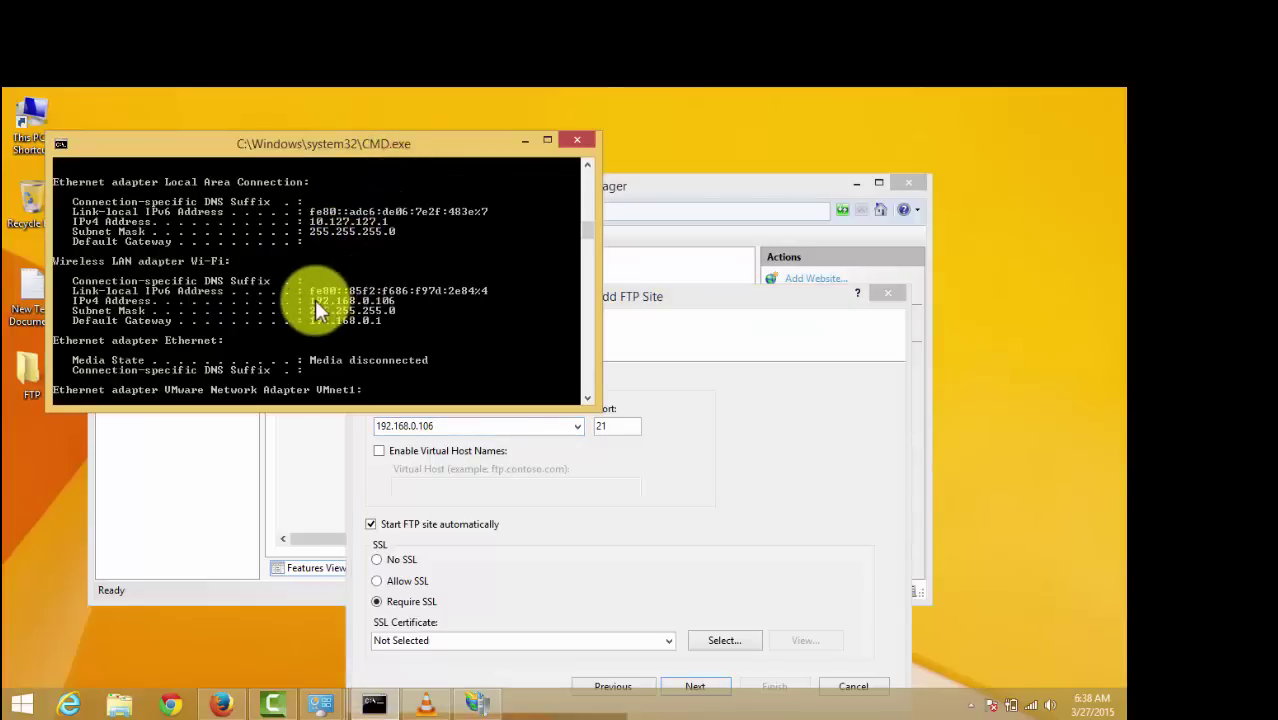
pyautogui.click(582, 512)
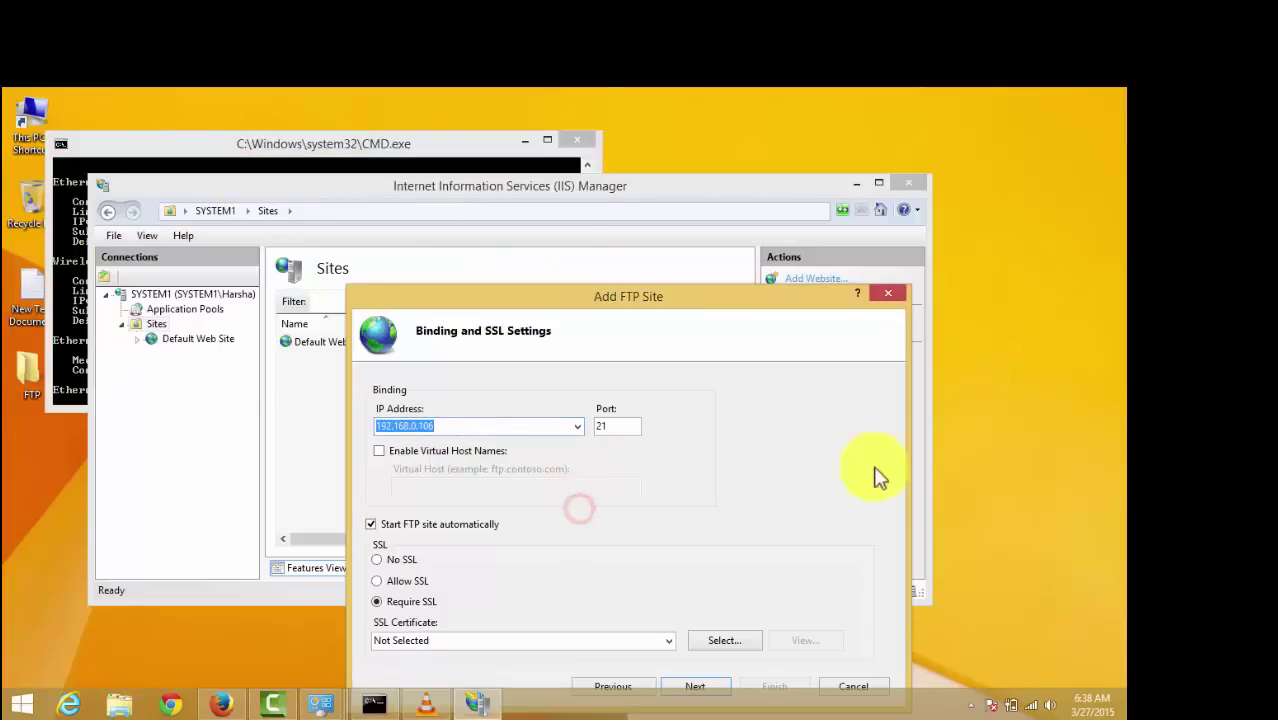
# Step: Set the FTP site to No SSL and proceed to the authentication and authorization settings
pyautogui.moveTo(677, 303); pyautogui.dragTo(665, 194)
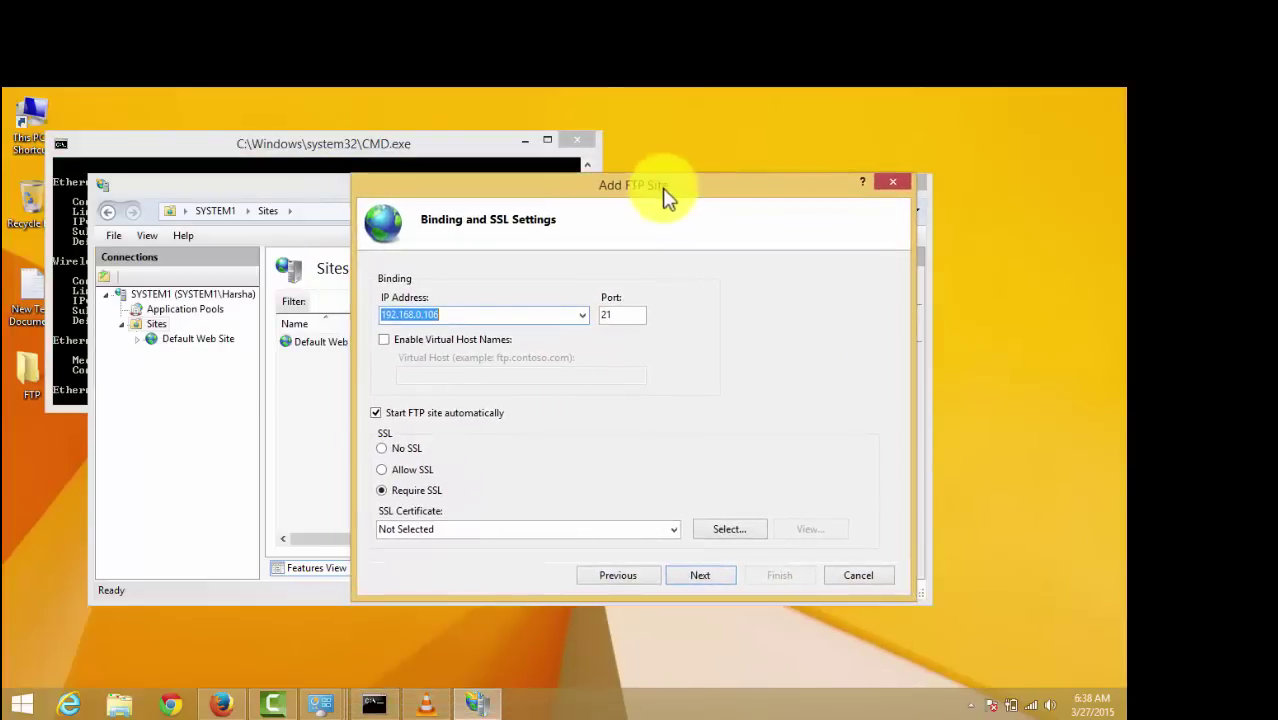
pyautogui.click(384, 449)
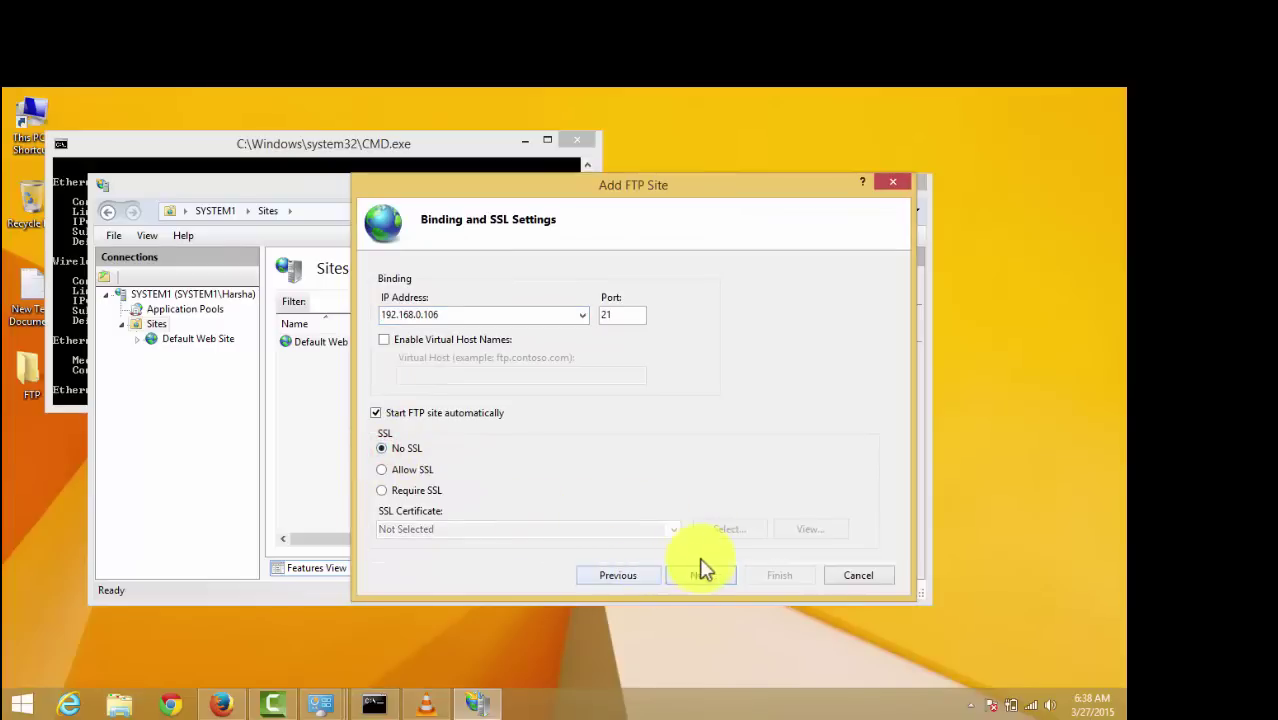
pyautogui.click(700, 577)
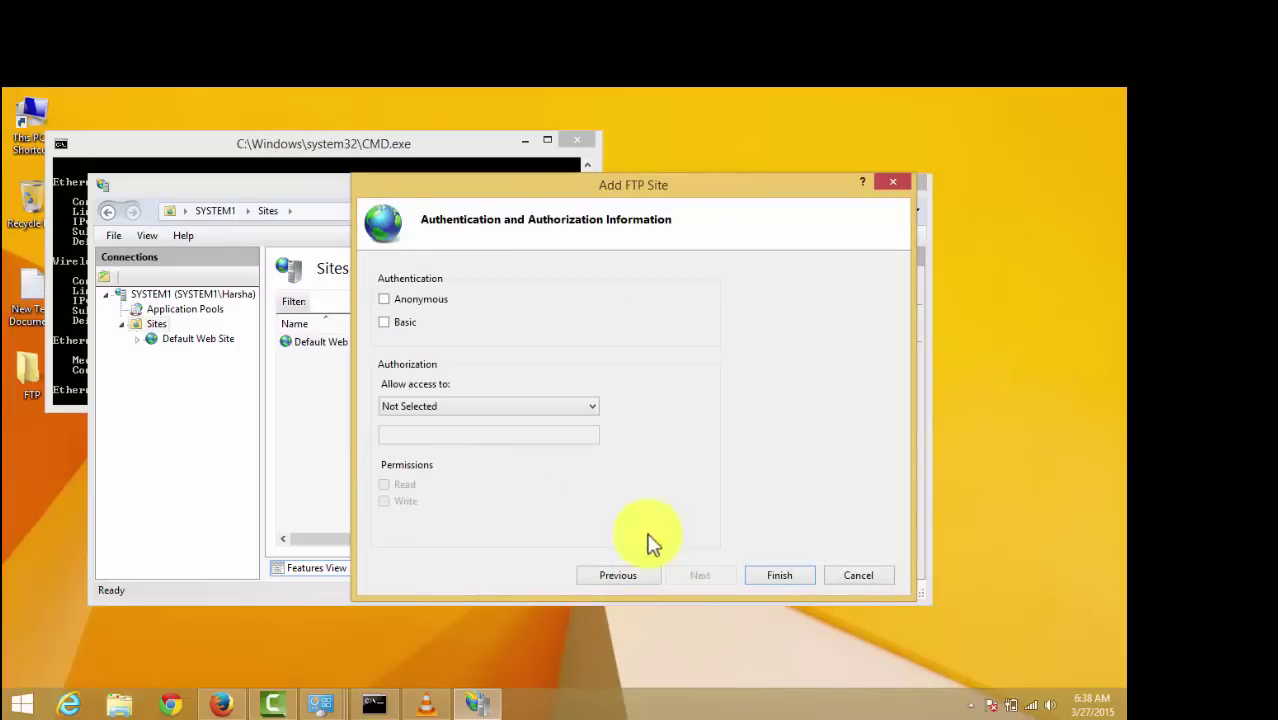
# Step: Enable Basic authentication, allow all users Read and Write access, and finish adding the FTP site
pyautogui.click(401, 326)
pyautogui.click(487, 410)
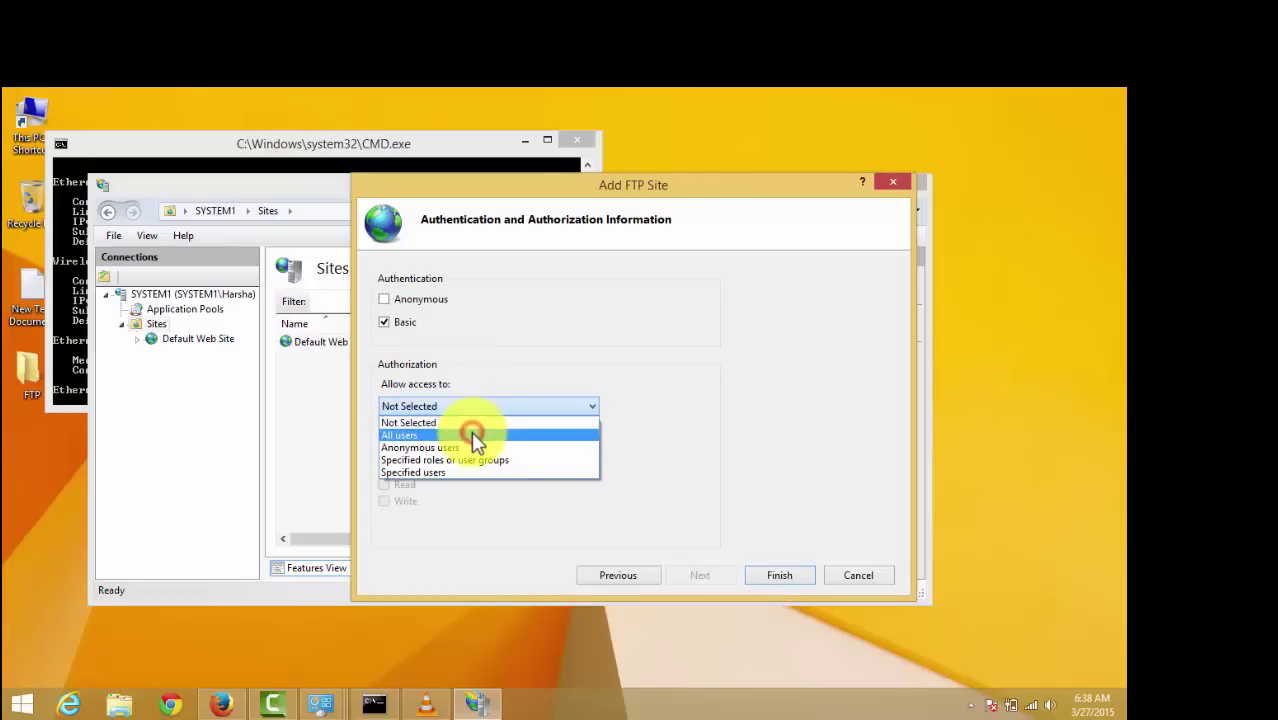
pyautogui.click(471, 435)
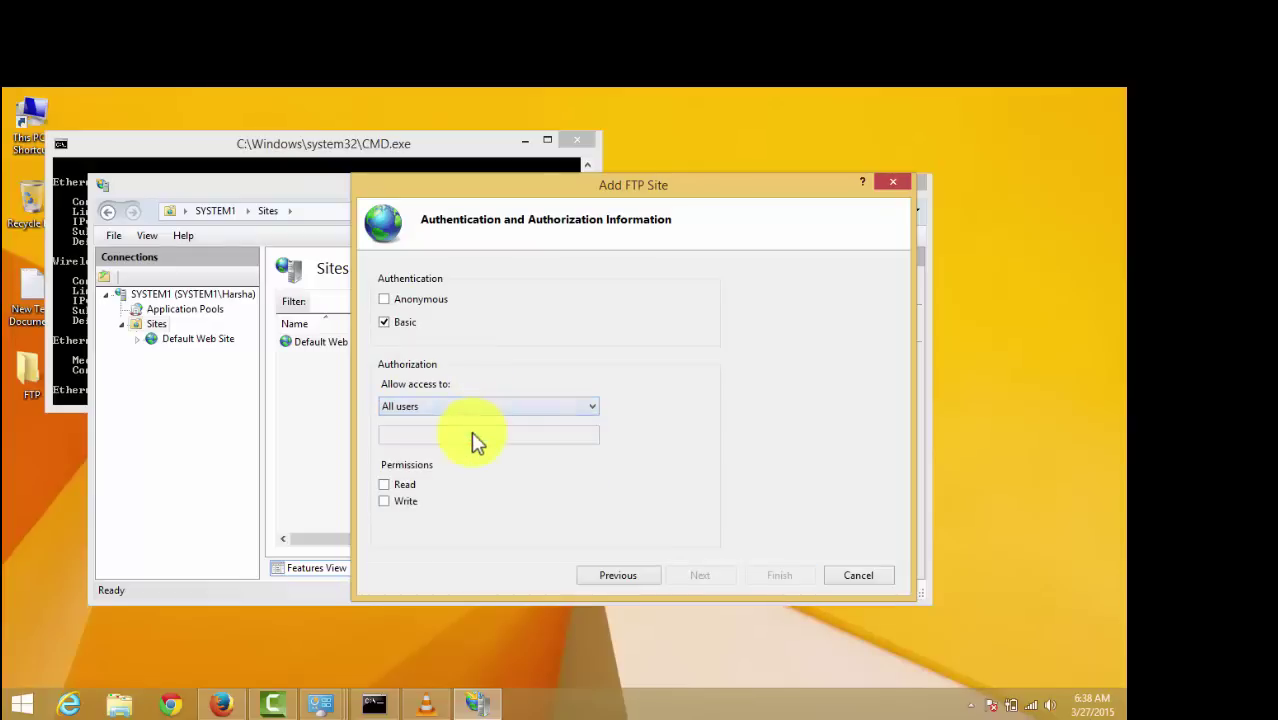
pyautogui.click(385, 485)
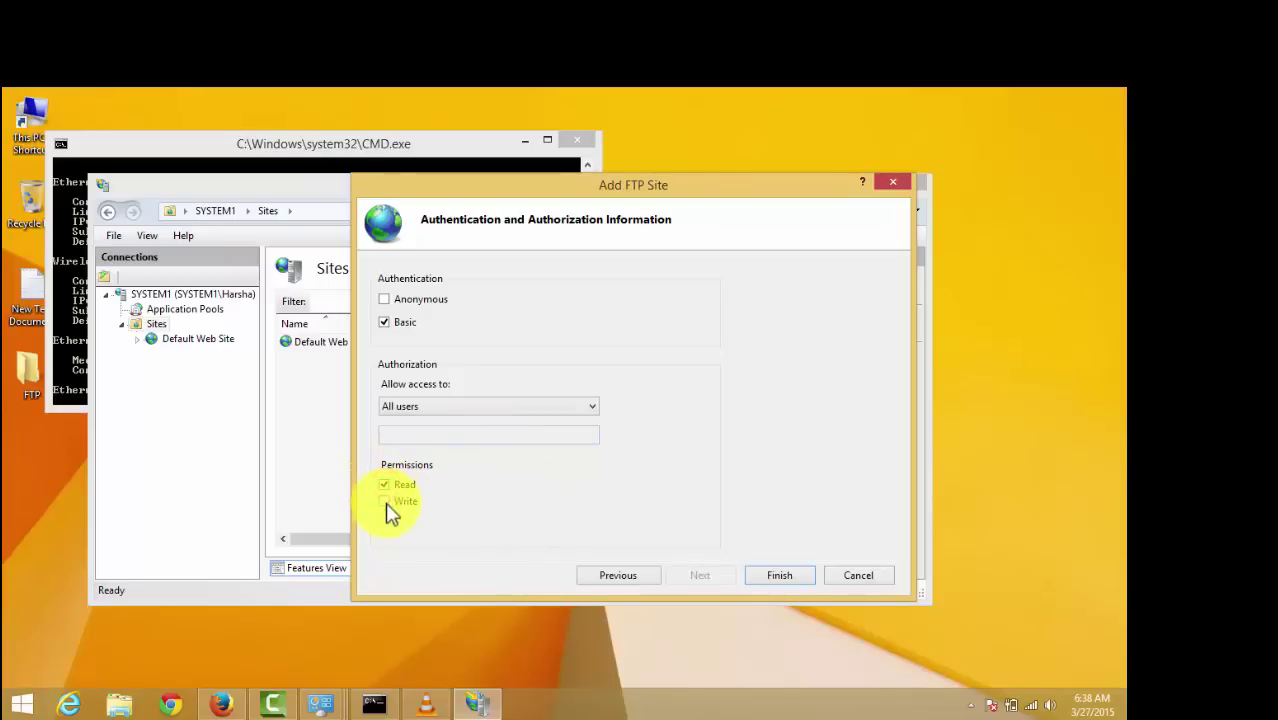
pyautogui.click(385, 501)
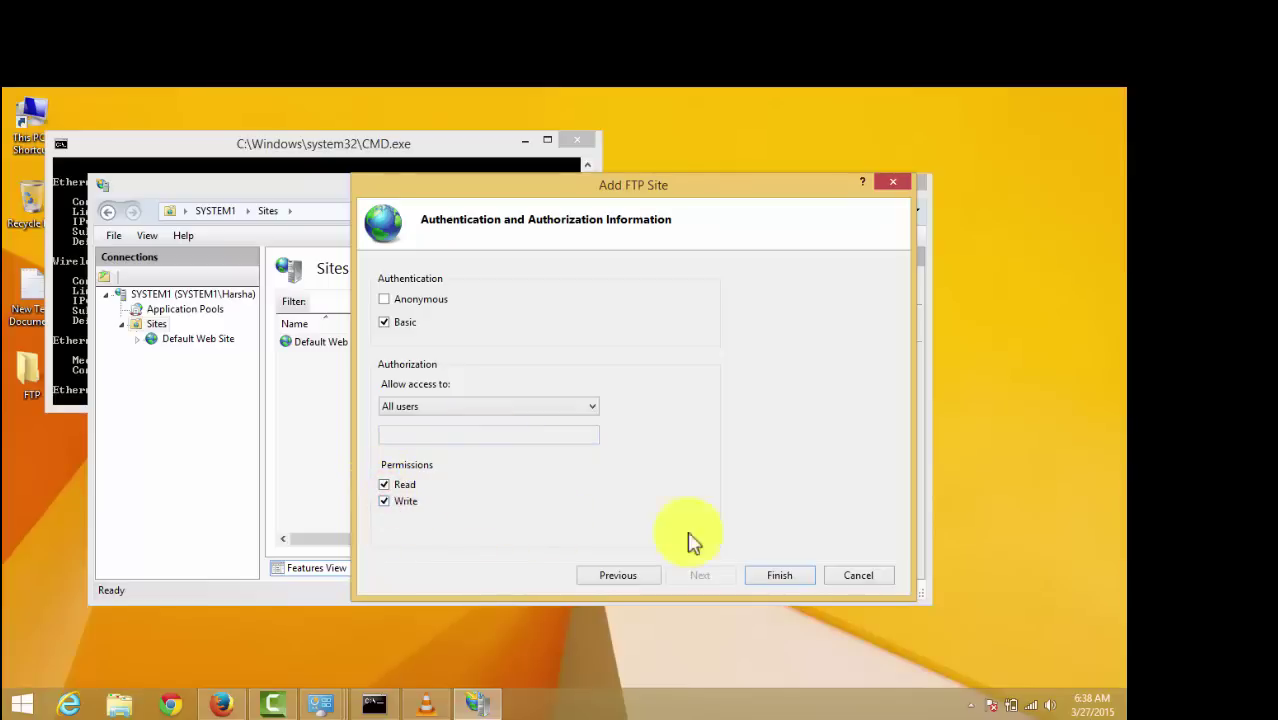
pyautogui.click(779, 576)
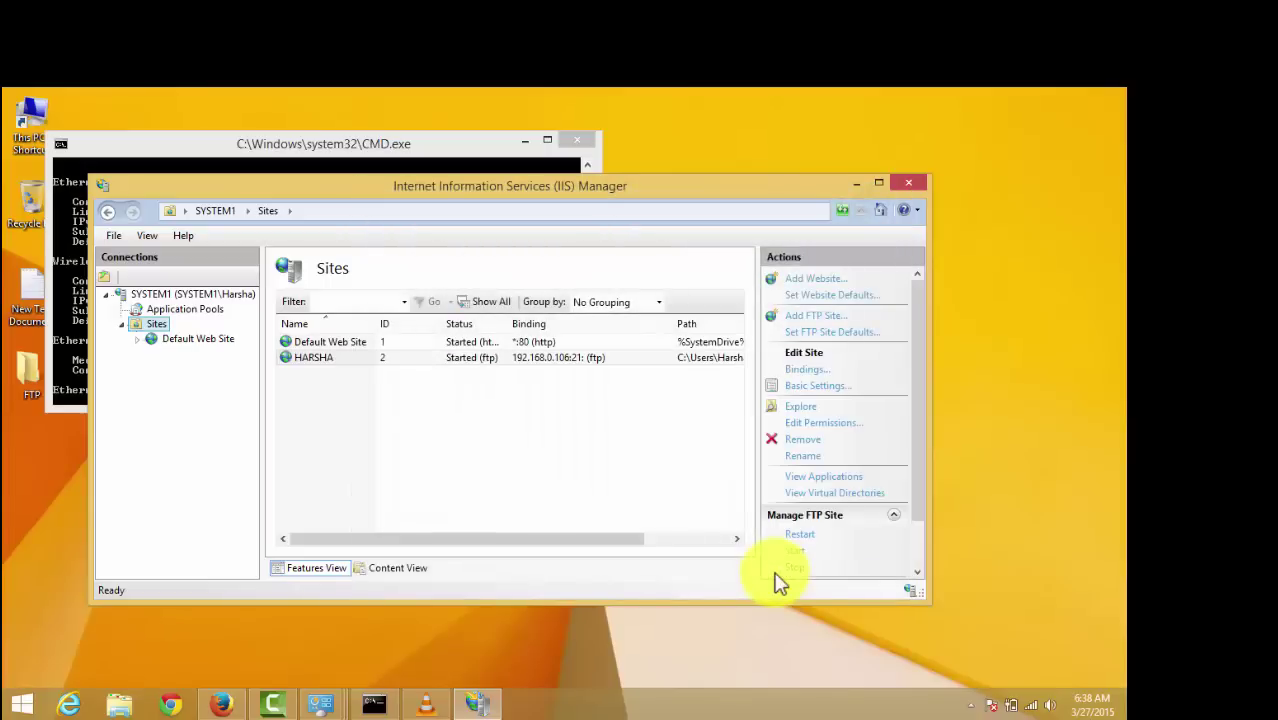
# Step: Minimize the IIS Manager and Command Prompt windows and review the local user accounts under Manage Accounts in Control Panel
pyautogui.click(857, 187)
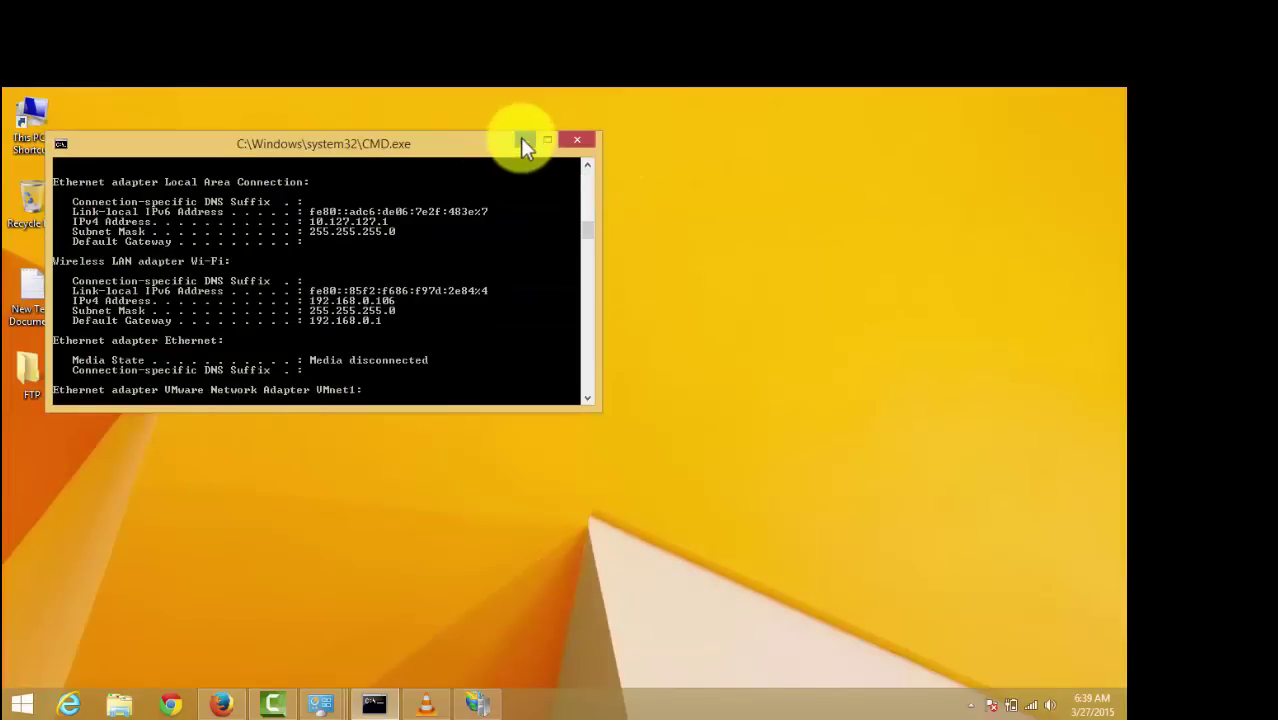
pyautogui.click(521, 137)
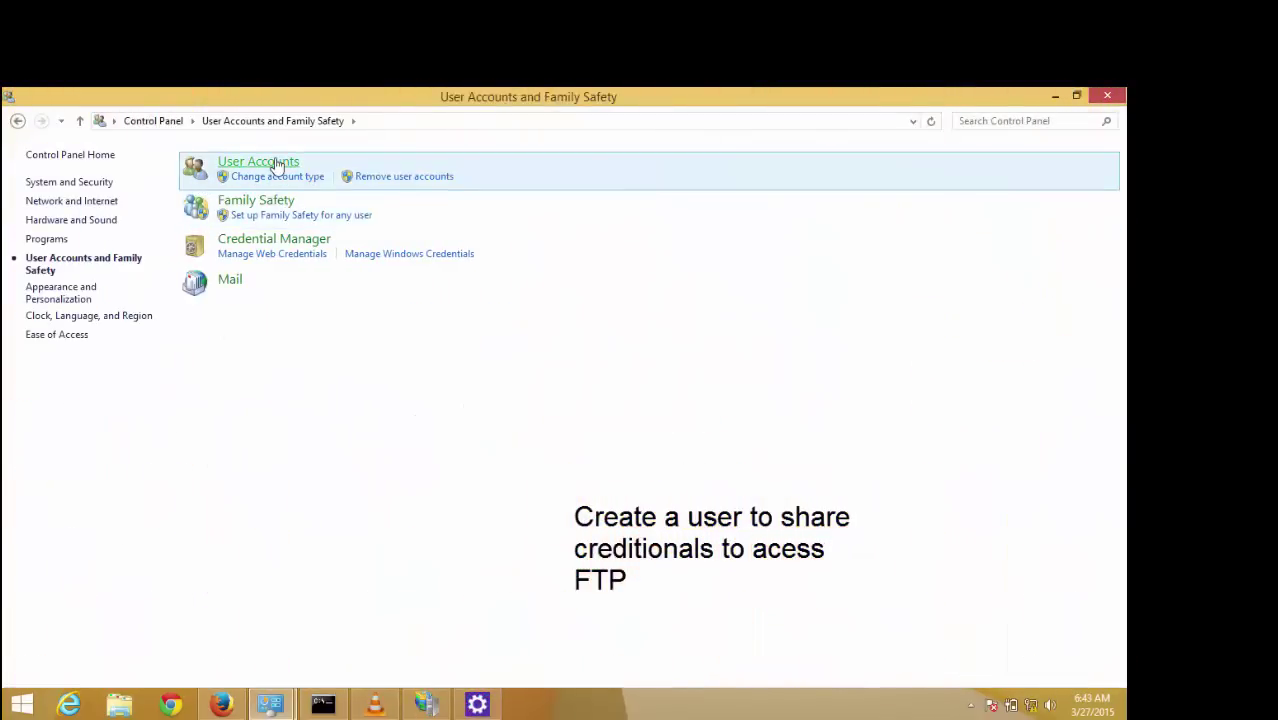
pyautogui.click(278, 167)
pyautogui.click(229, 286)
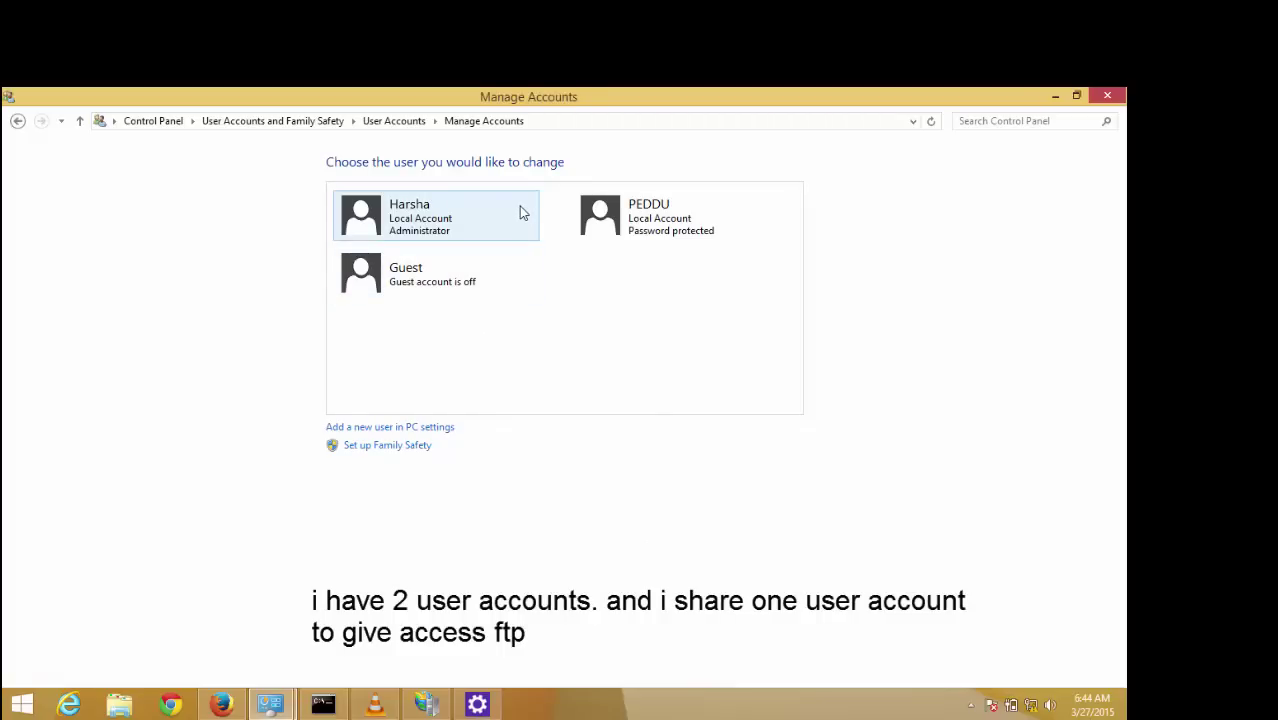
pyautogui.click(1119, 95)
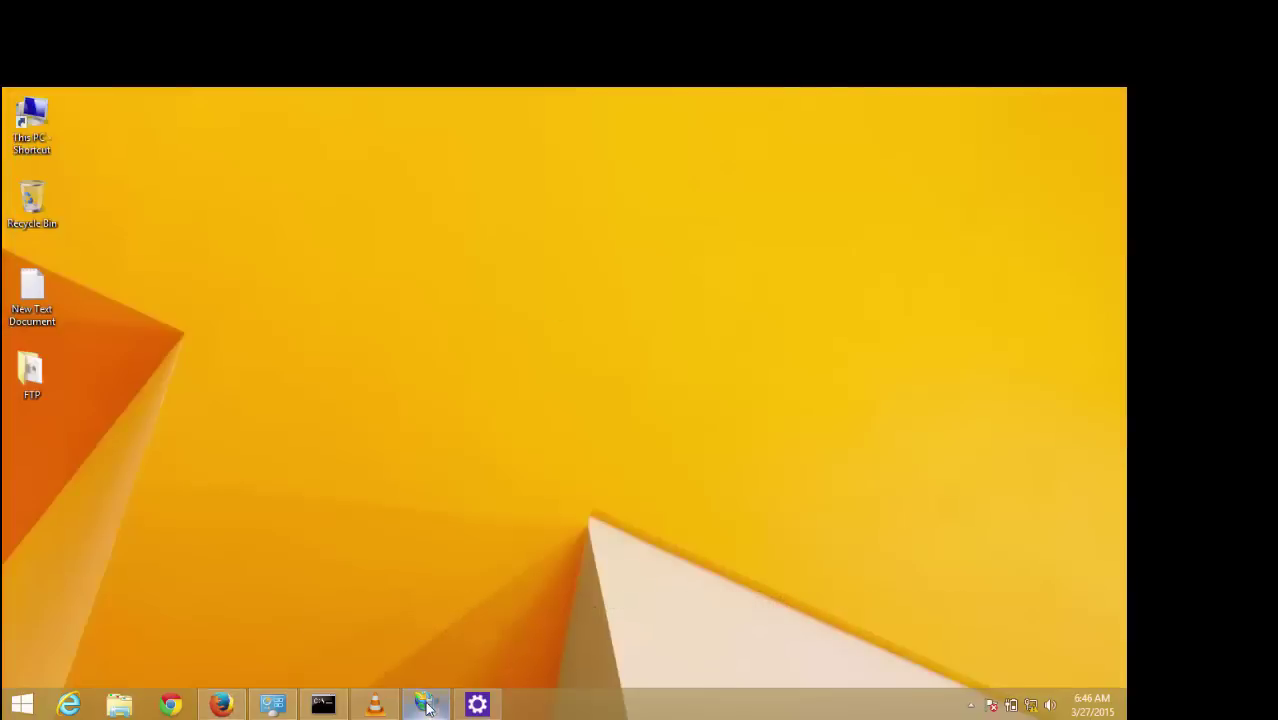
# Step: Switch to IIS Manager and look through the server's Application Pools, Sites and Default Web Site nodes
pyautogui.click(426, 705)
pyautogui.click(167, 312)
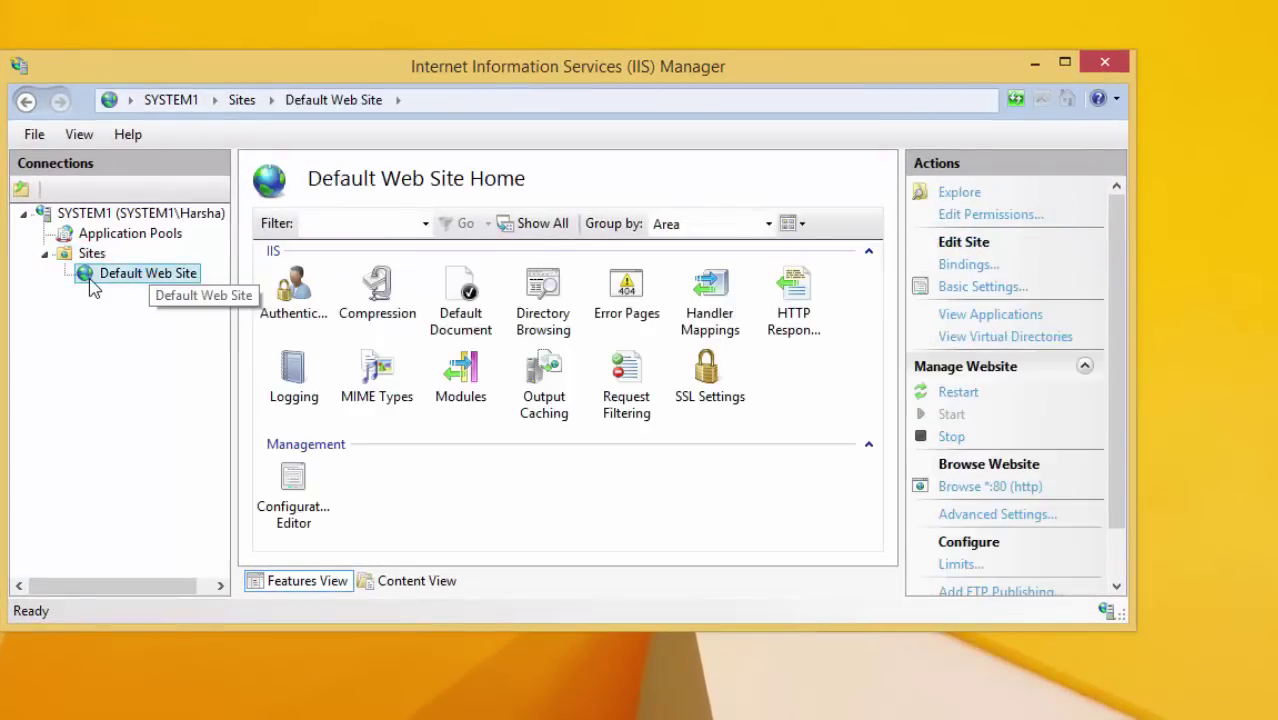
pyautogui.click(88, 256)
pyautogui.click(110, 275)
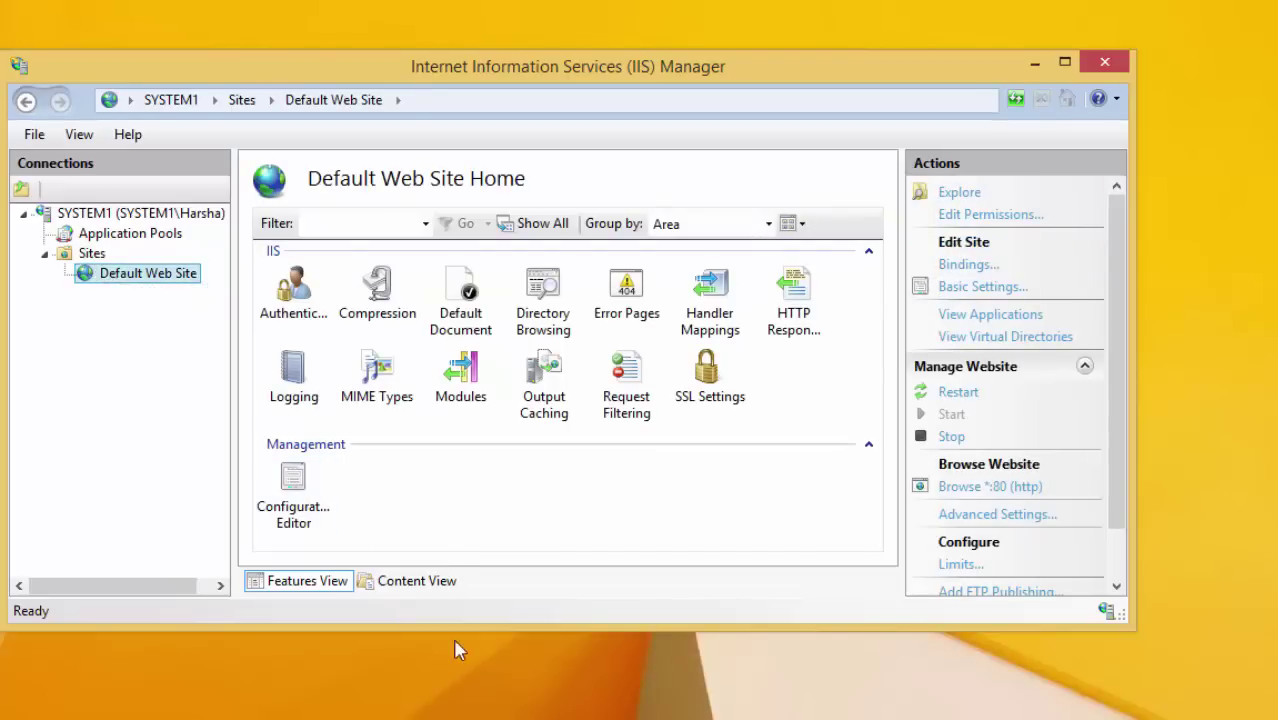
pyautogui.doubleClick(71, 257)
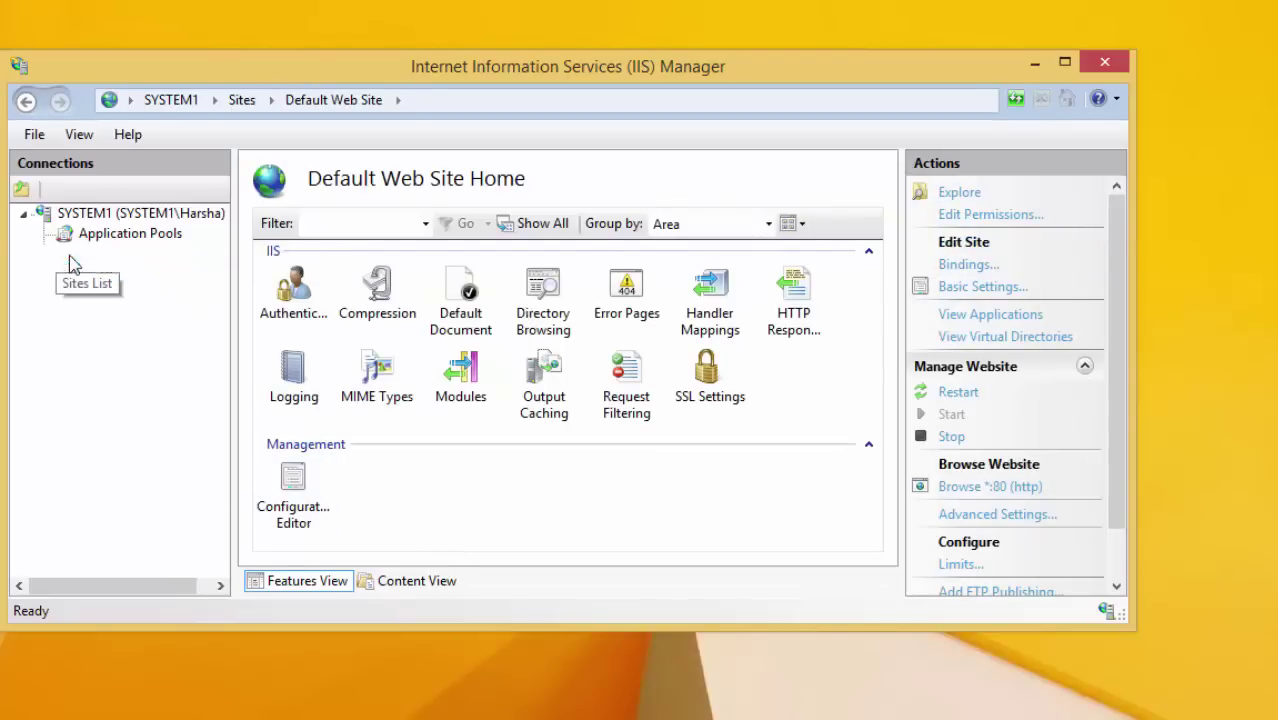
pyautogui.doubleClick(78, 256)
pyautogui.click(92, 235)
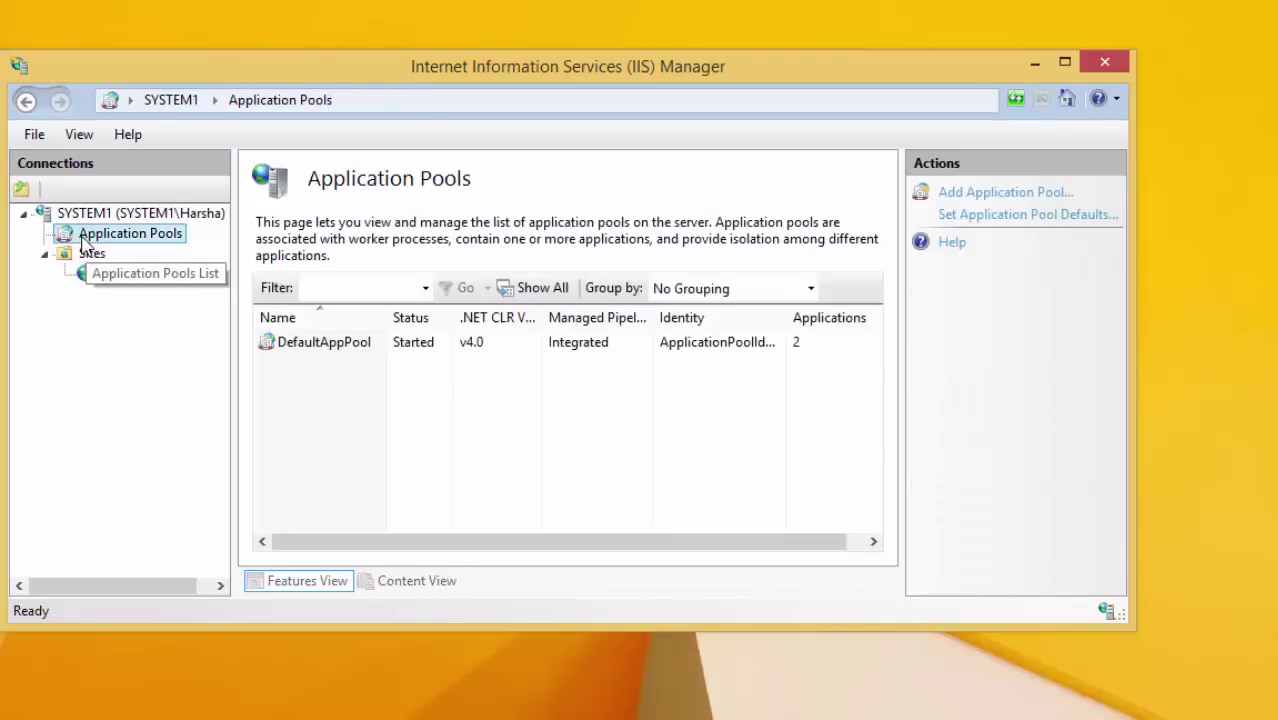
pyautogui.click(86, 255)
pyautogui.click(108, 276)
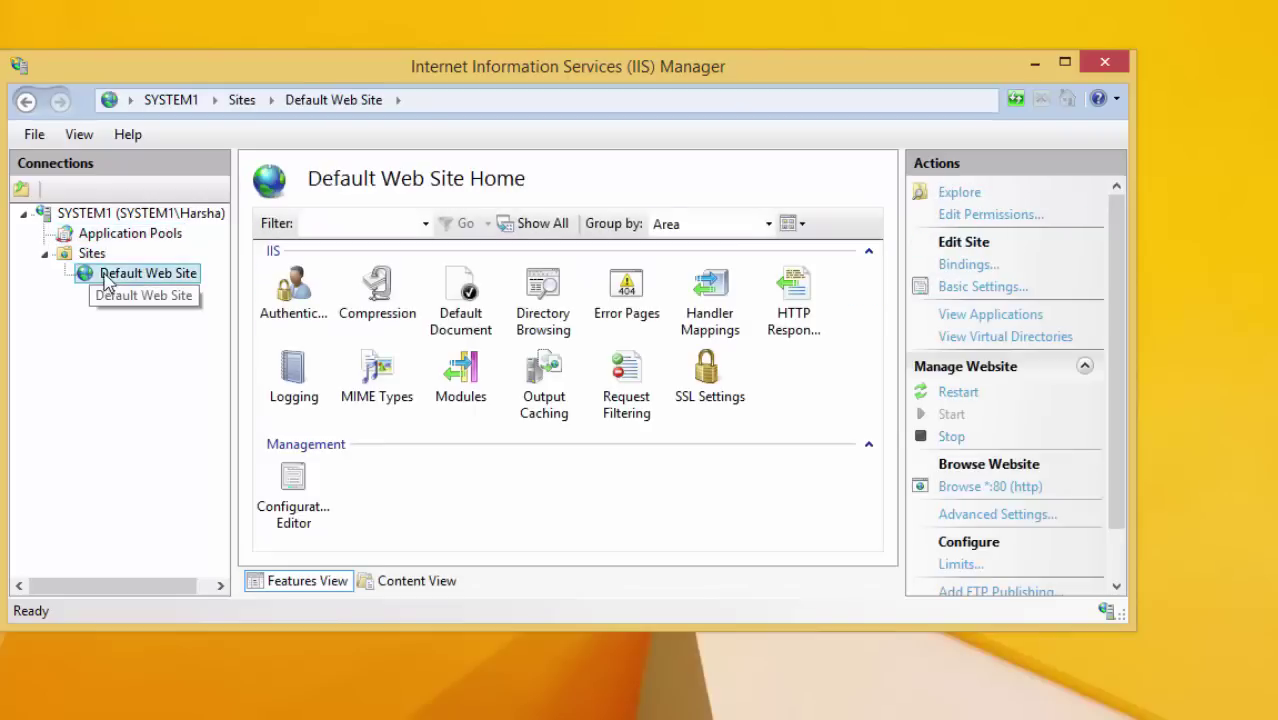
# Step: Display the Sites list and open the home page of the newly added FTP site
pyautogui.click(88, 256)
pyautogui.rightClick(92, 258)
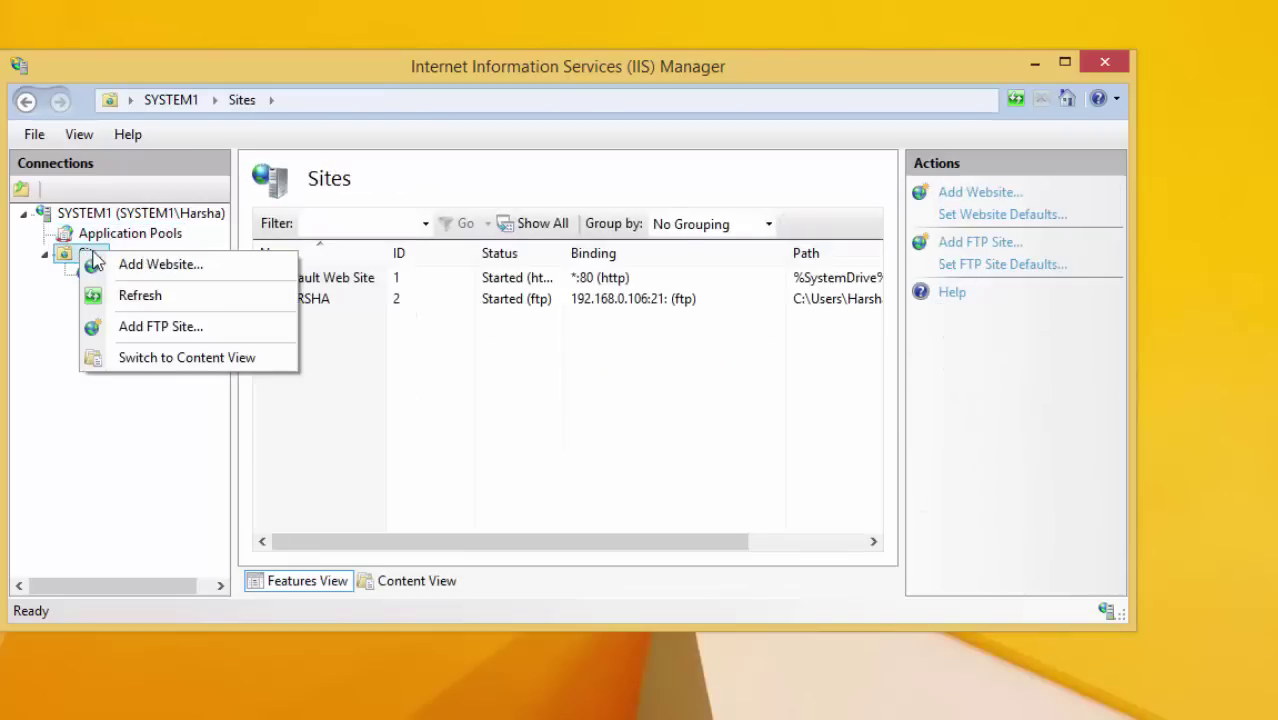
pyautogui.click(84, 478)
pyautogui.click(310, 305)
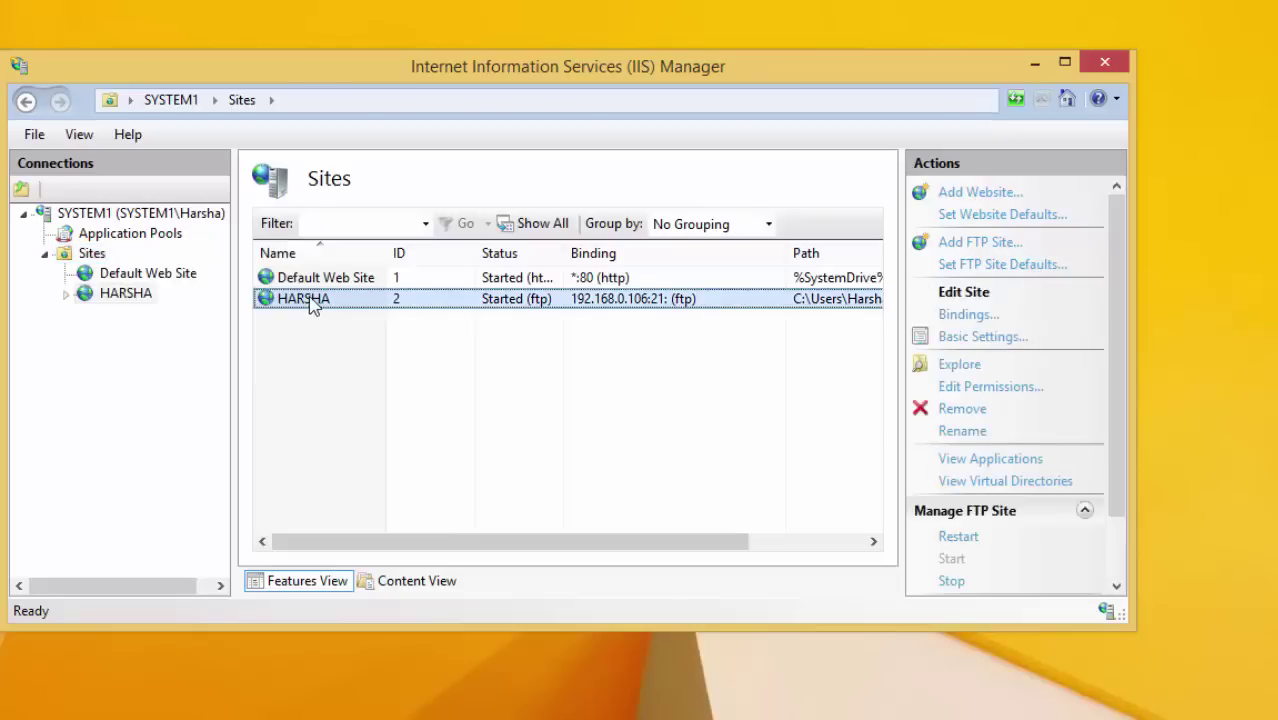
pyautogui.doubleClick(310, 300)
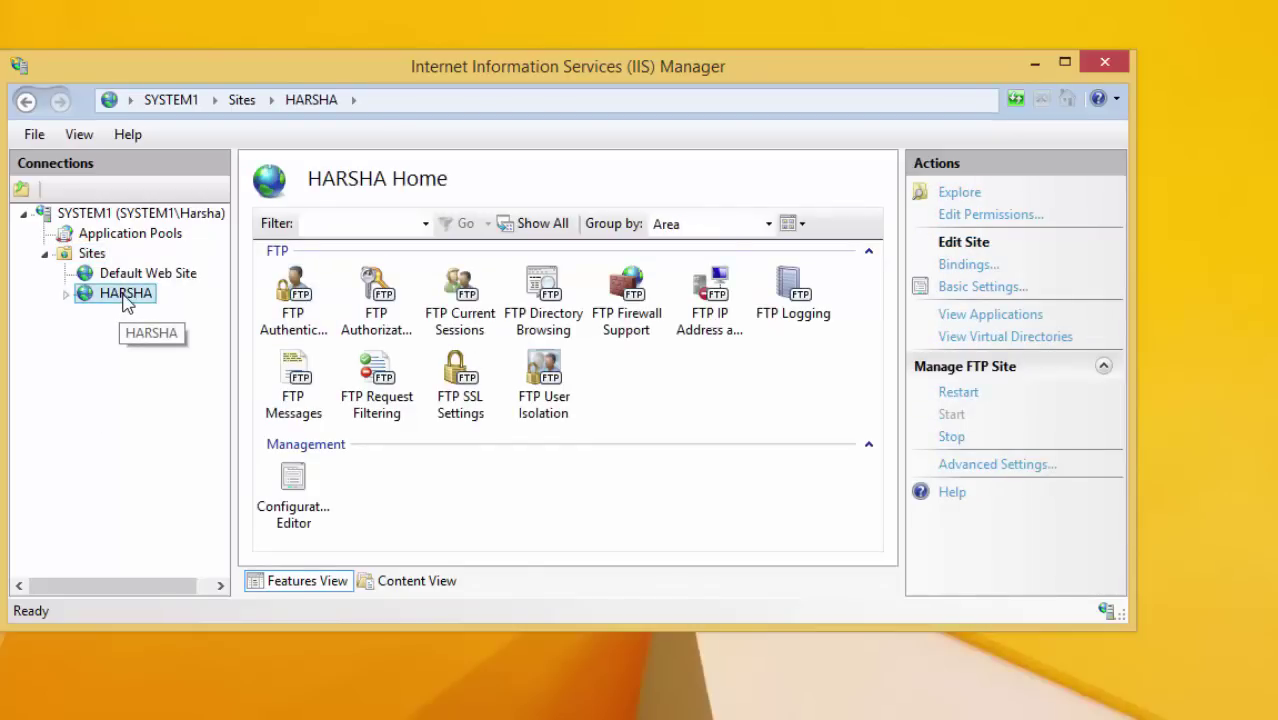
# Step: Open the FTP site's FTP Authorization Rules and select the existing All Users rule
pyautogui.click(393, 318)
pyautogui.rightClick(395, 320)
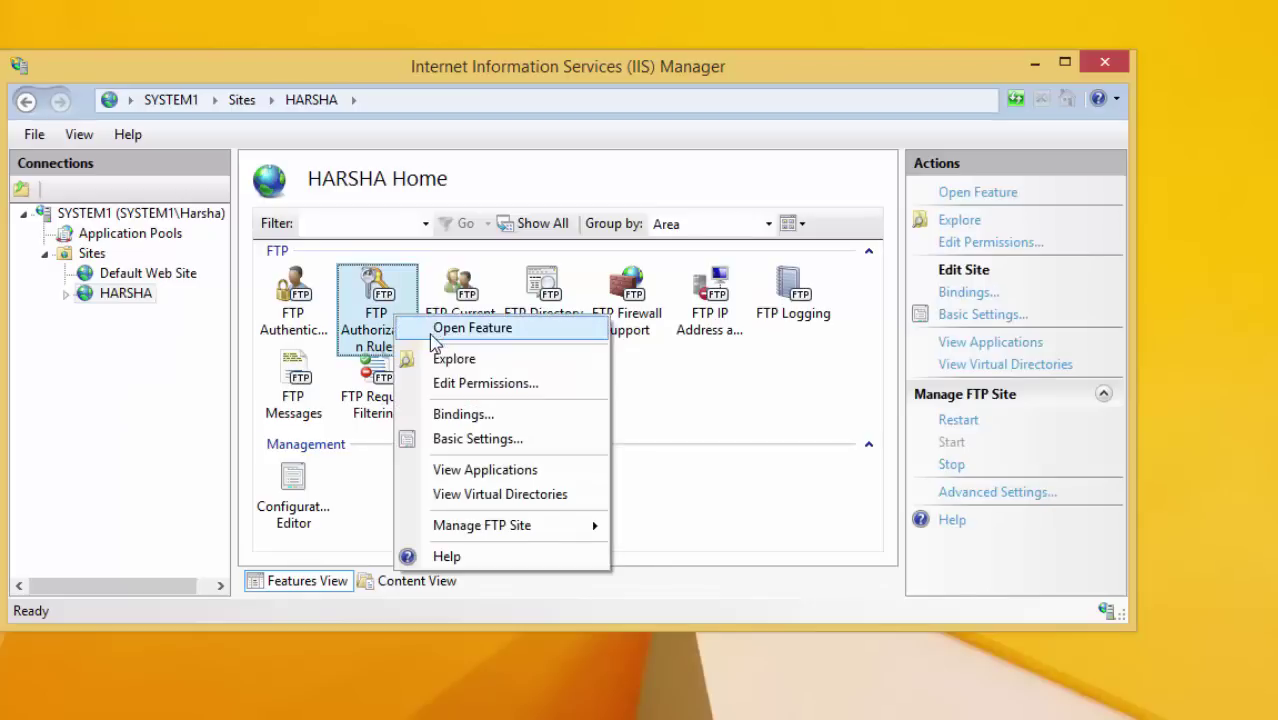
pyautogui.click(402, 325)
pyautogui.click(294, 248)
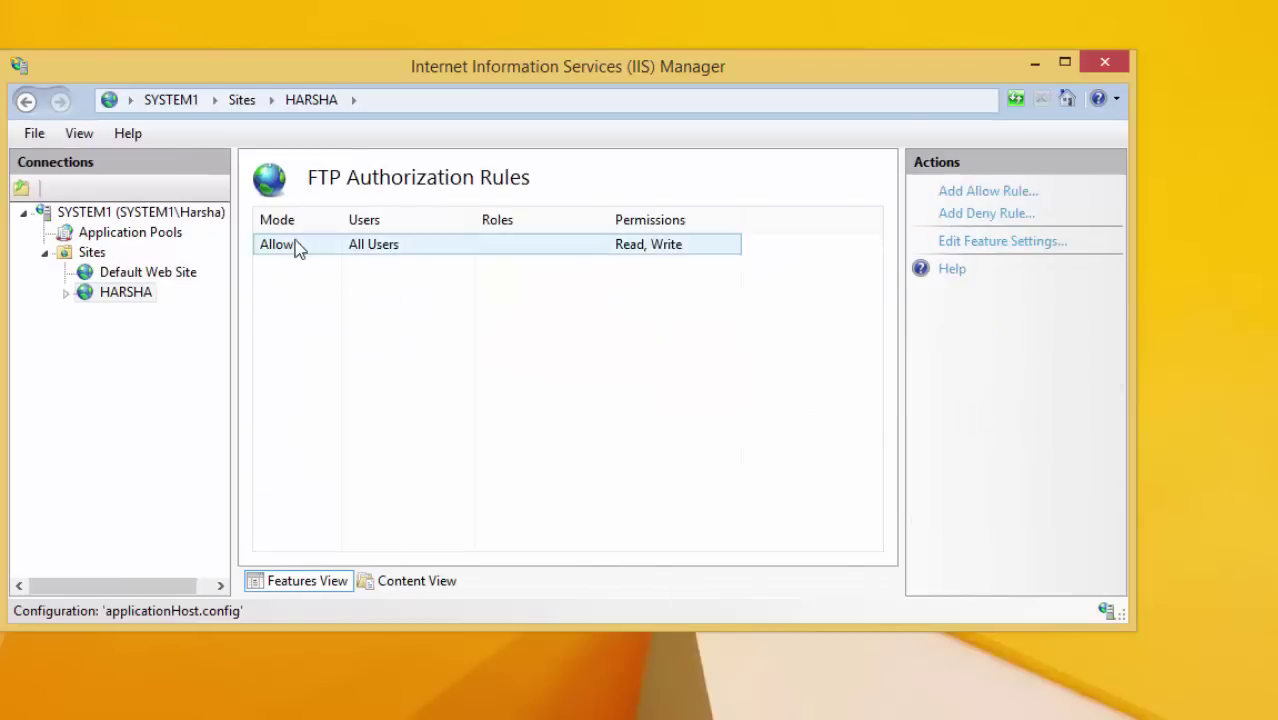
# Step: Add an allow authorization rule granting Read and Write permissions to the standard local user account as a specified user
pyautogui.rightClick(294, 250)
pyautogui.click(333, 258)
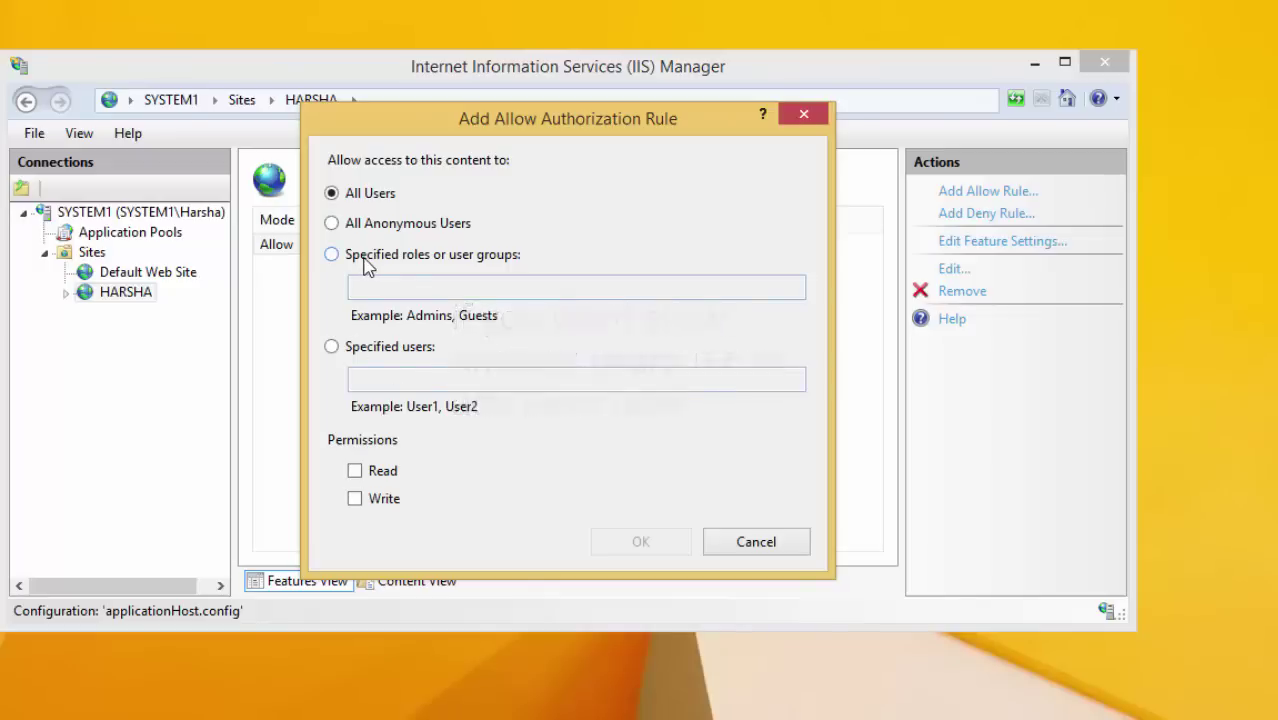
pyautogui.click(372, 346)
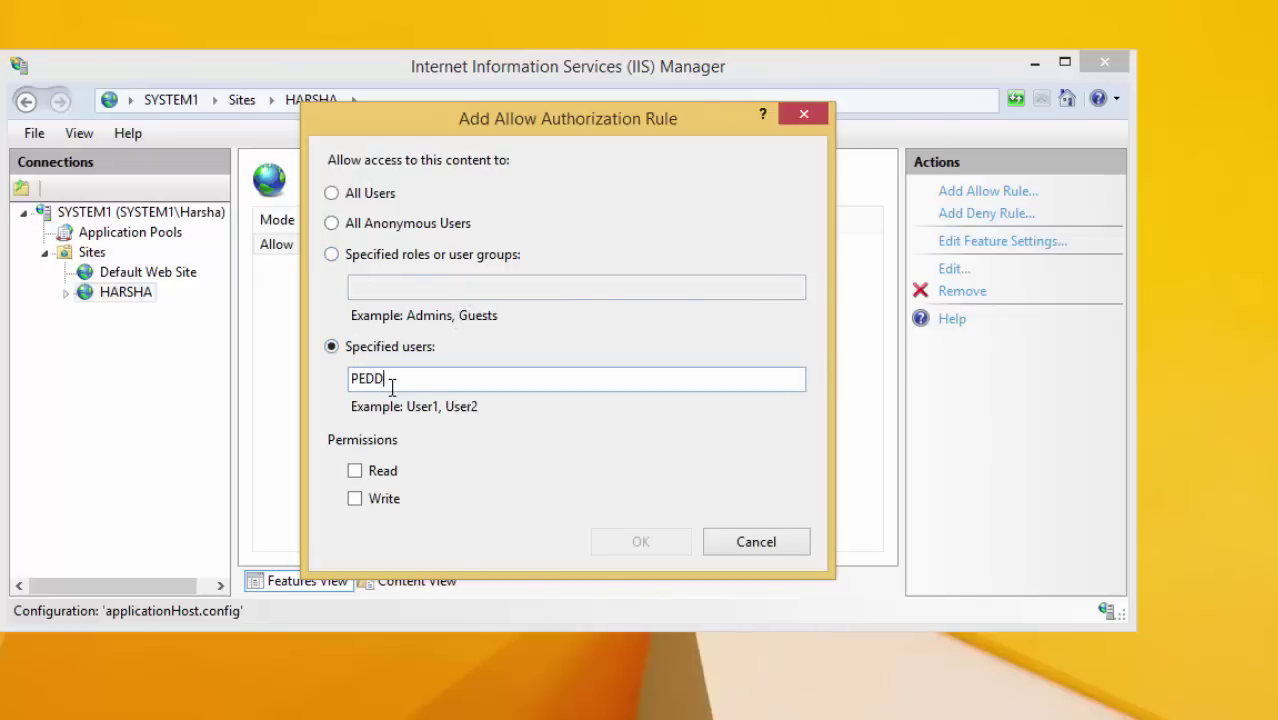
pyautogui.click(356, 470)
pyautogui.click(358, 497)
pyautogui.click(683, 543)
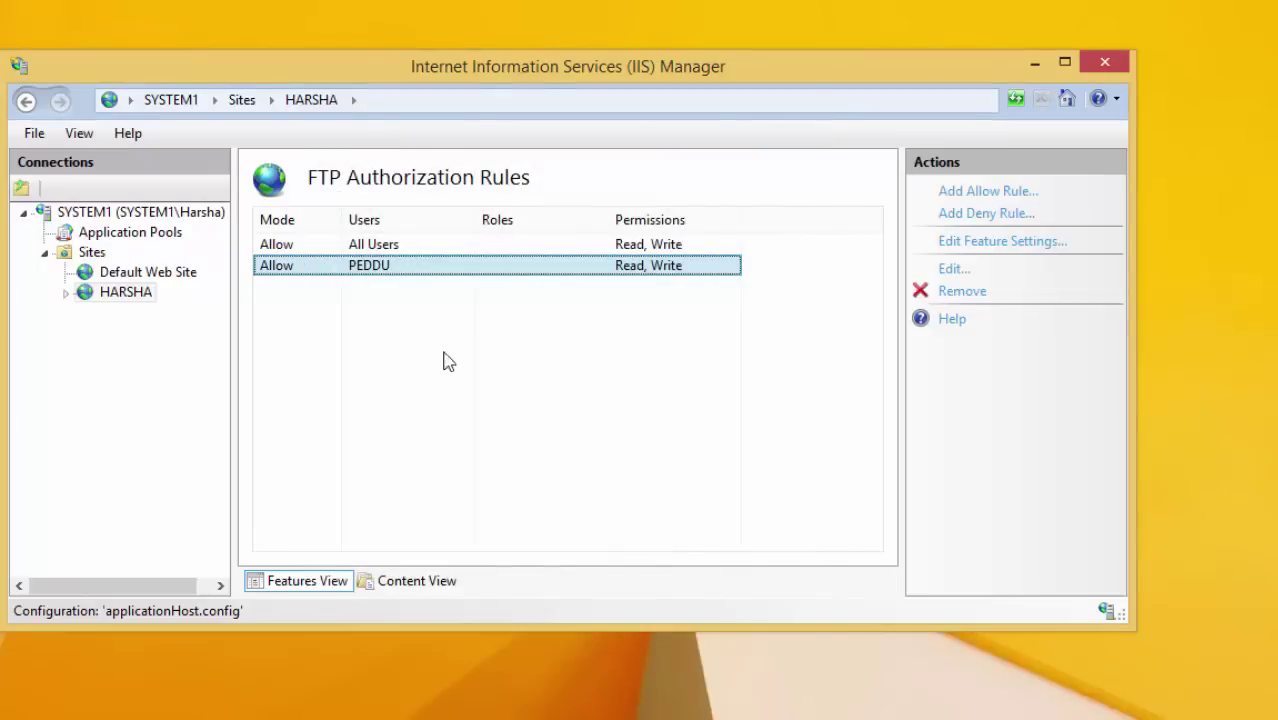
# Step: Add another allow rule granting the administrator's user account Read and Write permissions, and minimize IIS Manager
pyautogui.rightClick(341, 314)
pyautogui.click(372, 328)
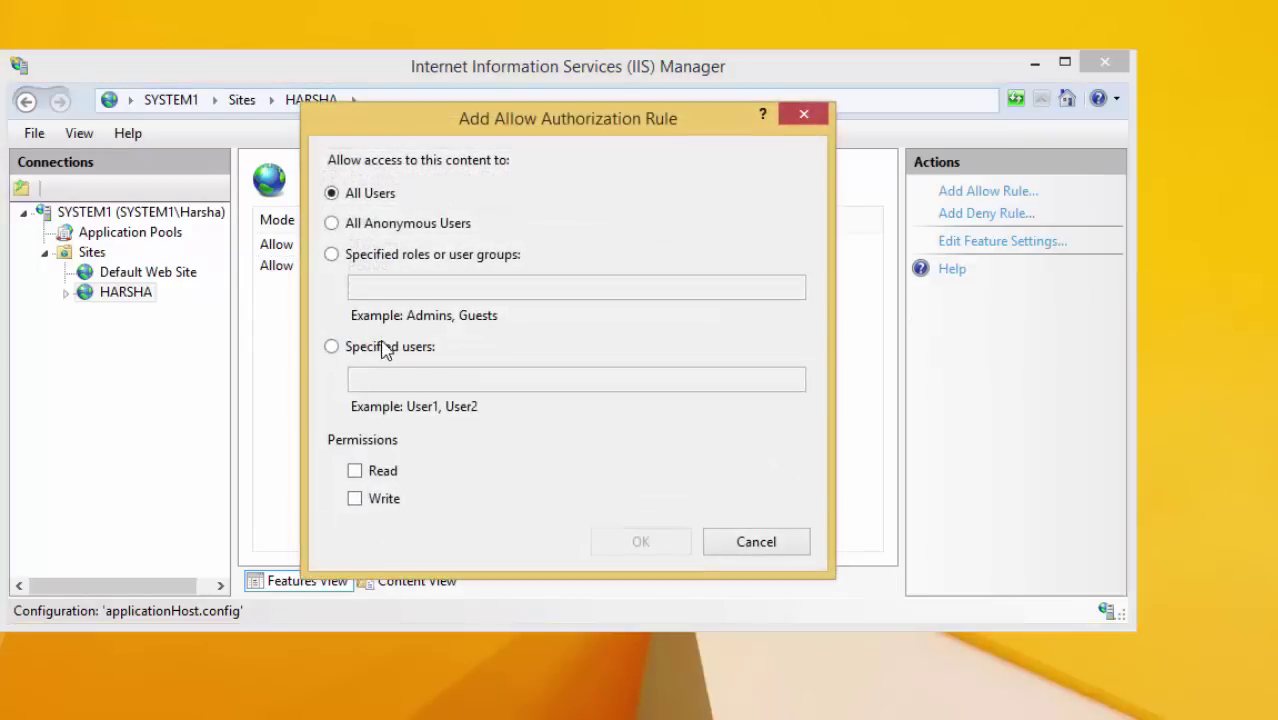
pyautogui.click(356, 347)
pyautogui.click(375, 376)
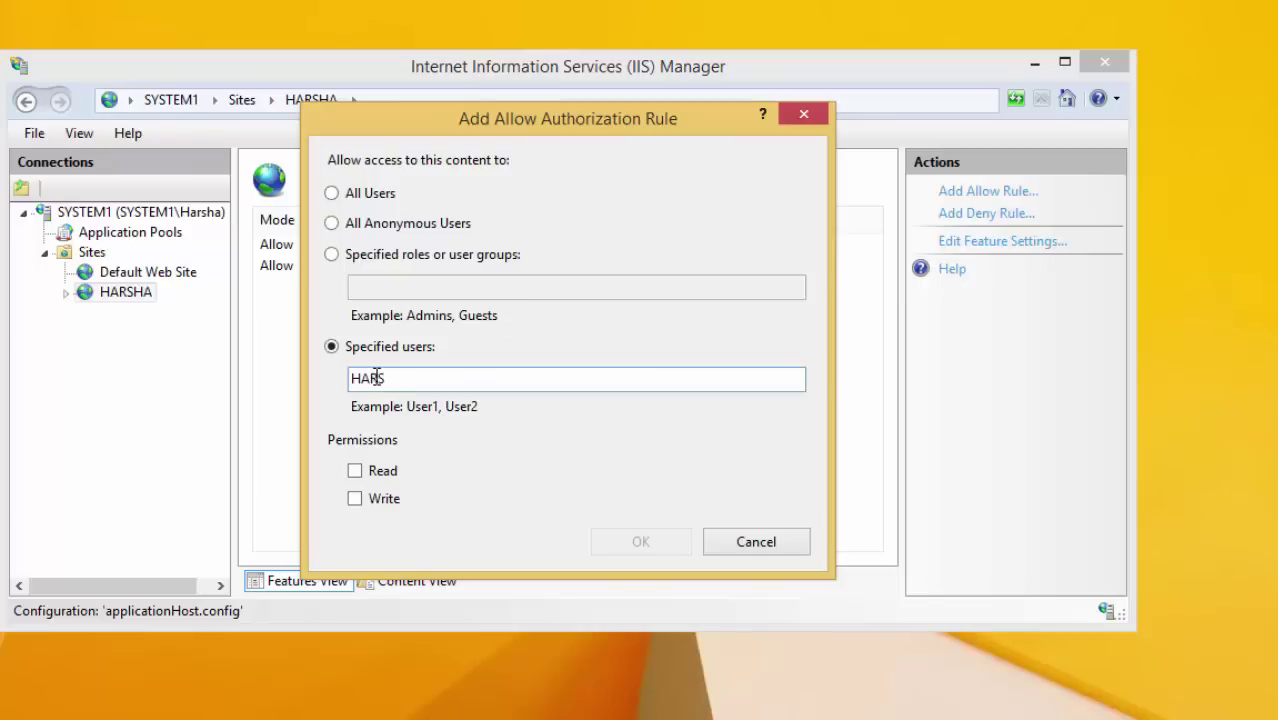
pyautogui.click(354, 470)
pyautogui.click(354, 498)
pyautogui.click(645, 548)
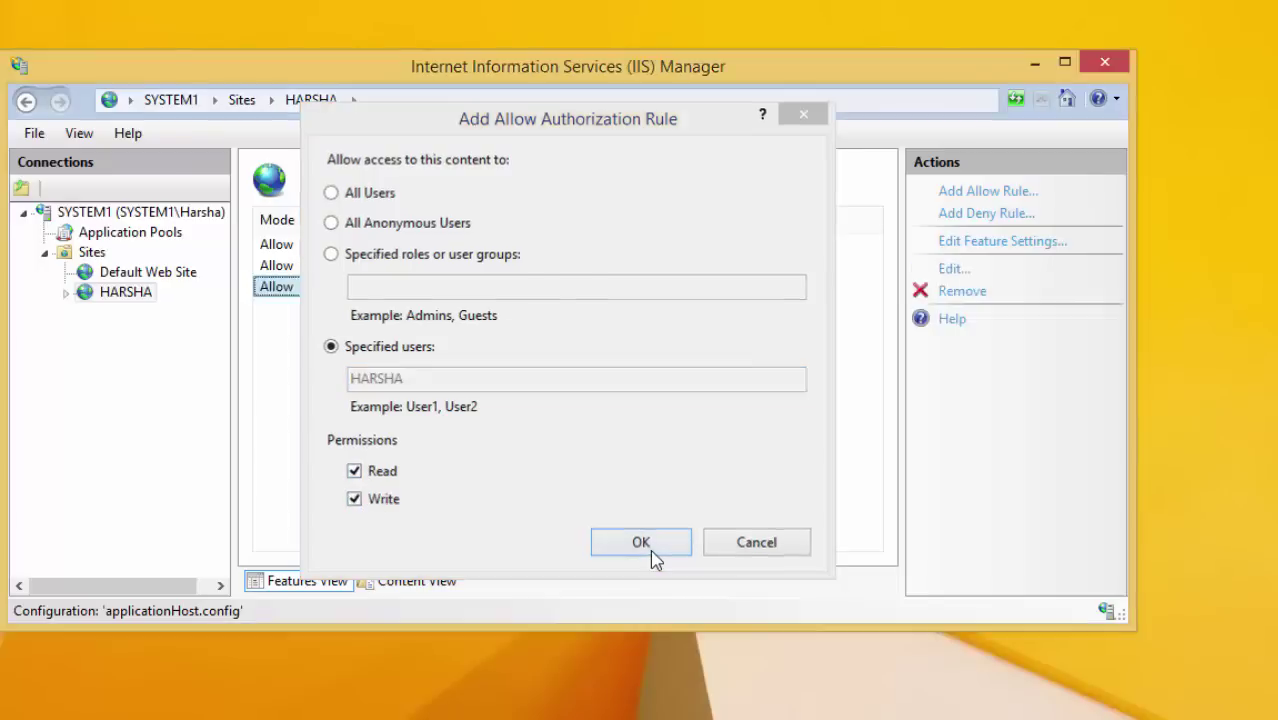
pyautogui.rightClick(506, 411)
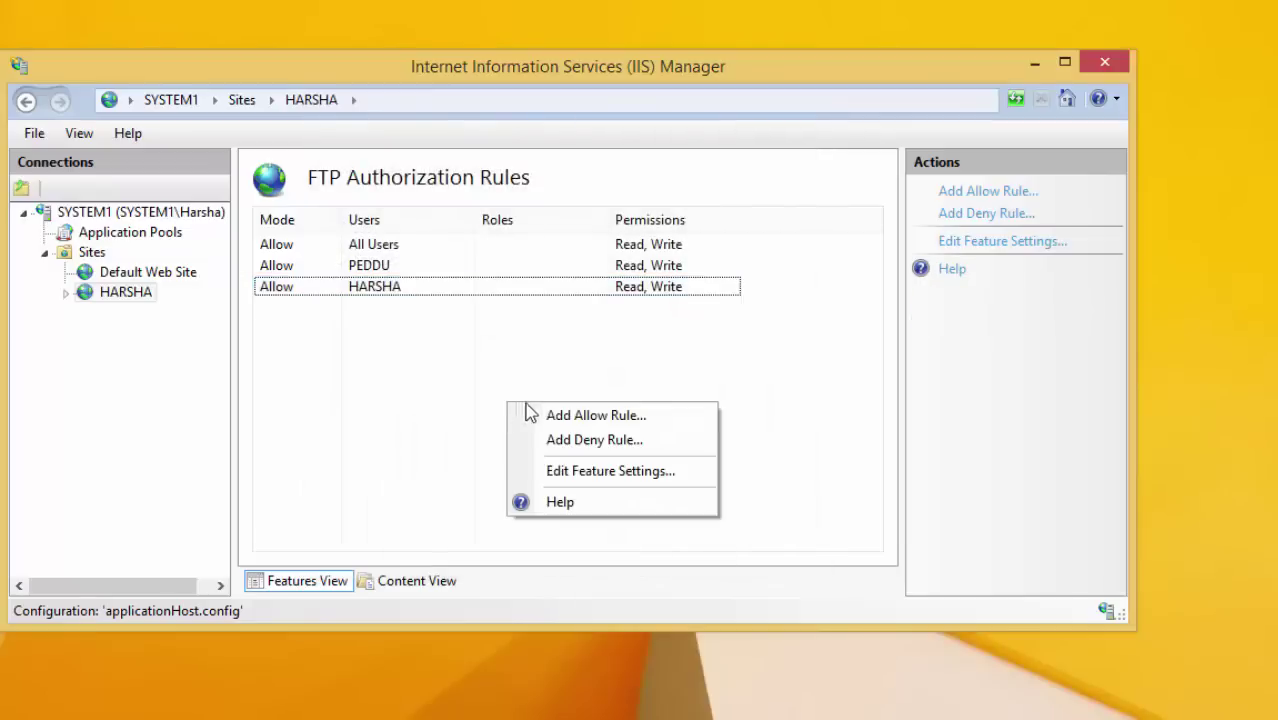
pyautogui.click(466, 434)
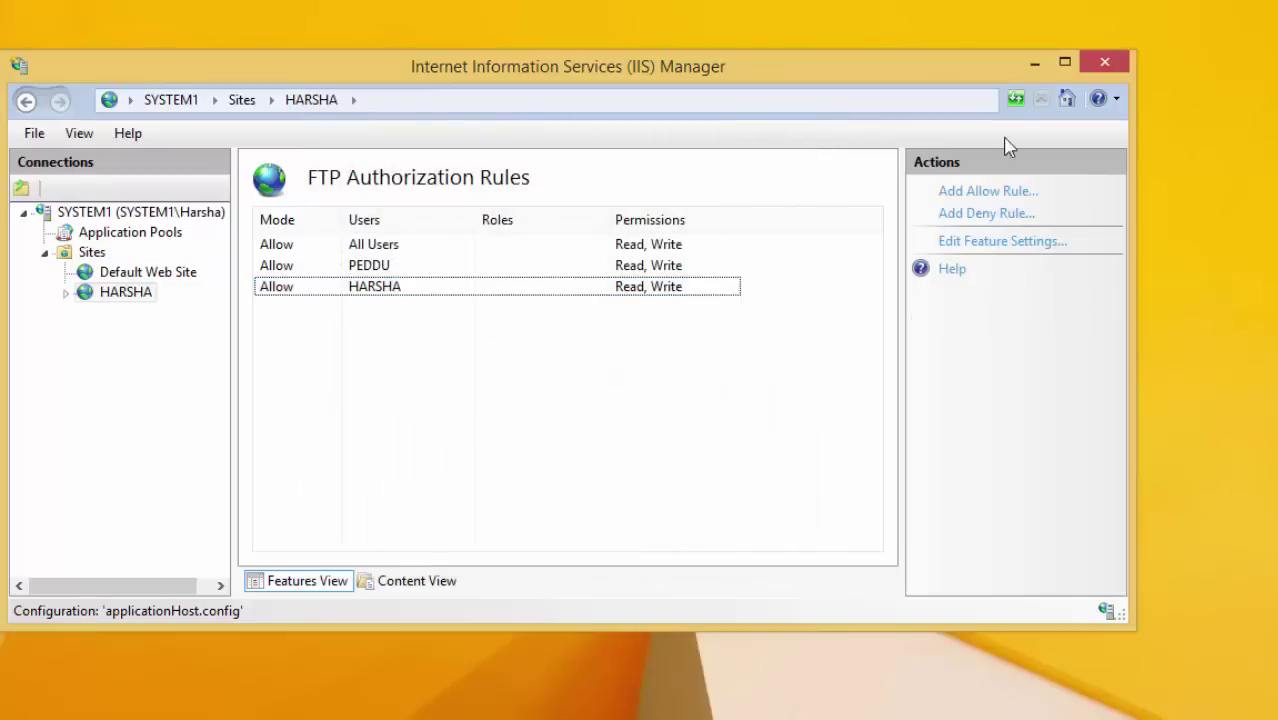
pyautogui.click(1036, 72)
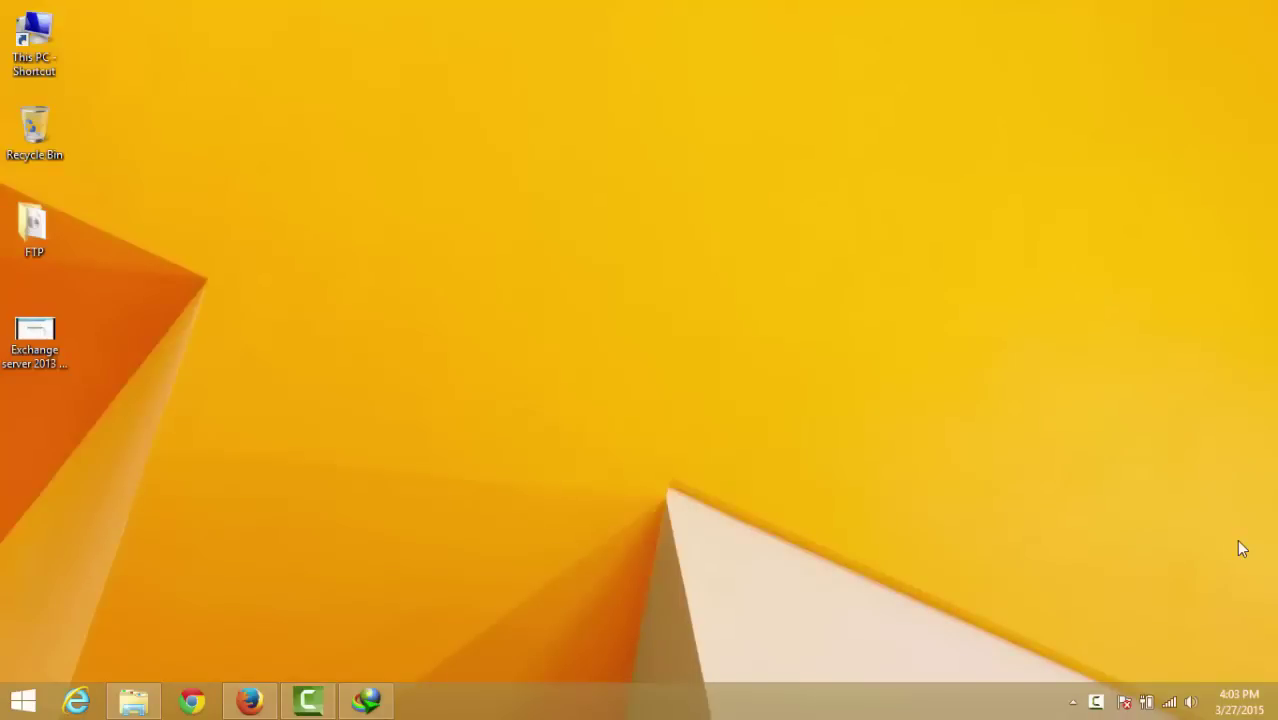
# Step: Open the security permissions of the desktop FTP folder for editing
pyautogui.rightClick(33, 225)
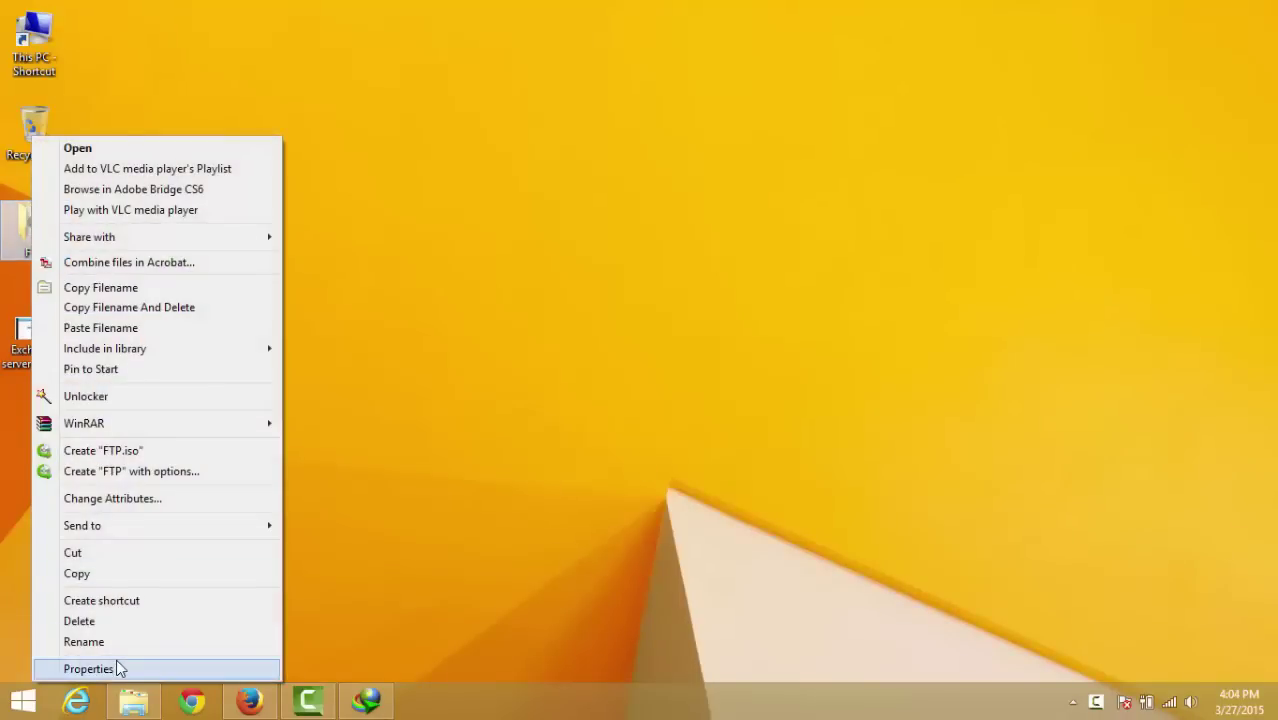
pyautogui.click(89, 668)
pyautogui.click(155, 252)
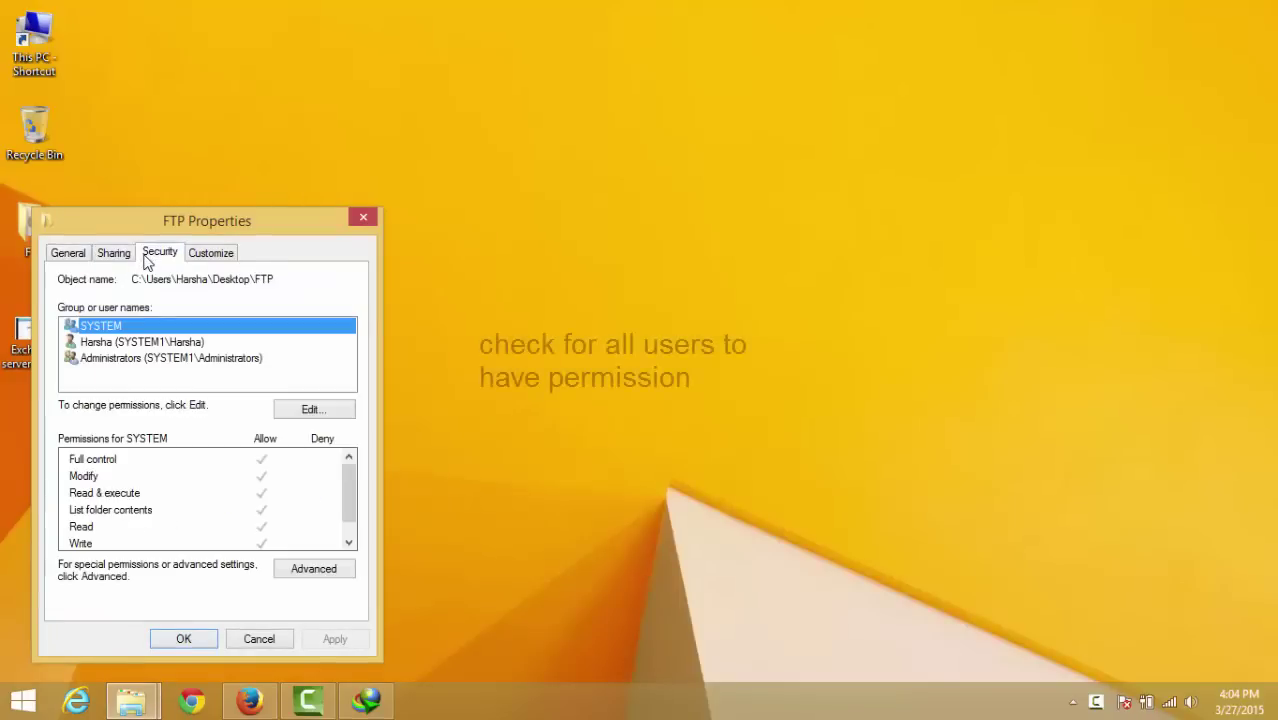
pyautogui.click(318, 413)
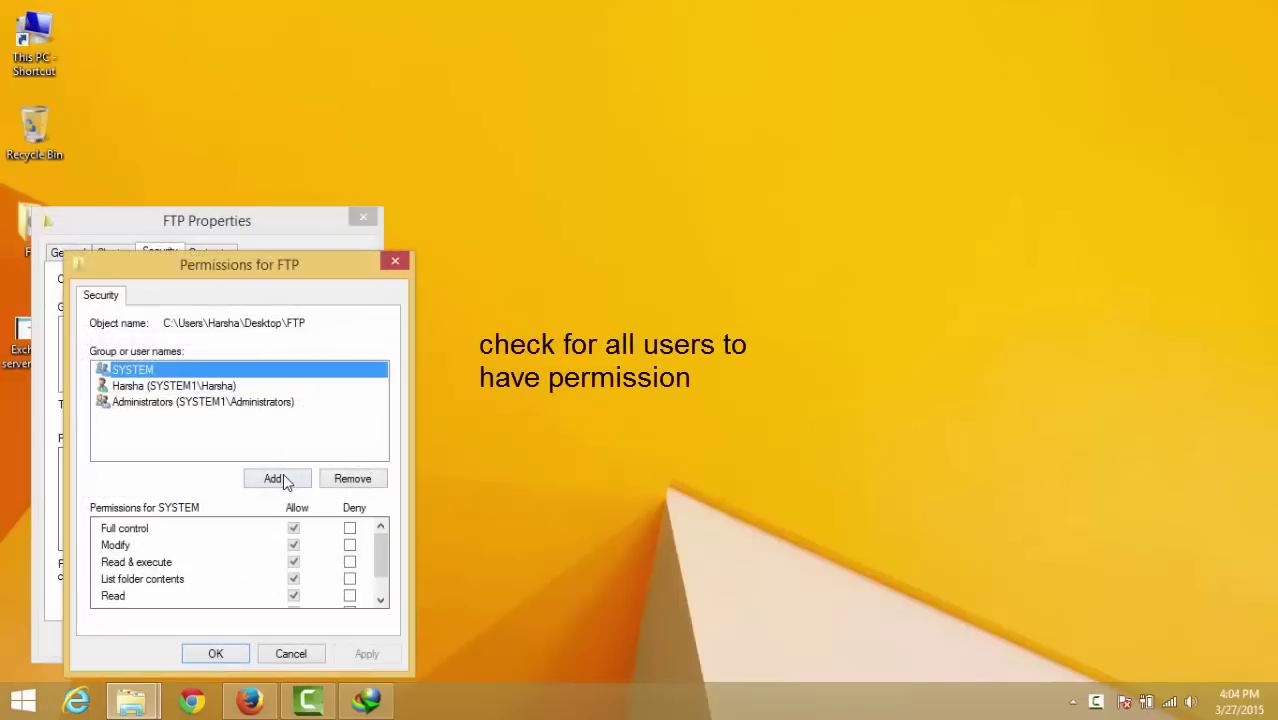
# Step: Add the standard local user account to the FTP folder's permissions list, checking its name against the system
pyautogui.click(273, 479)
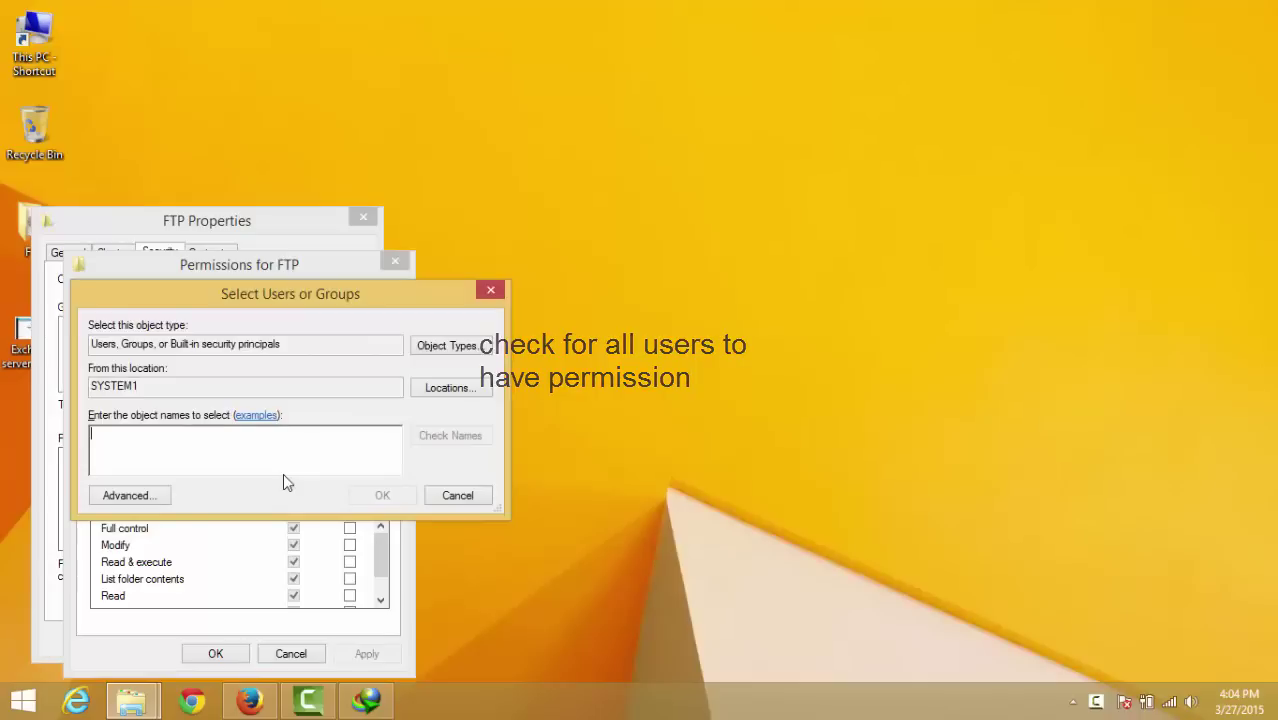
pyautogui.write('peddy')
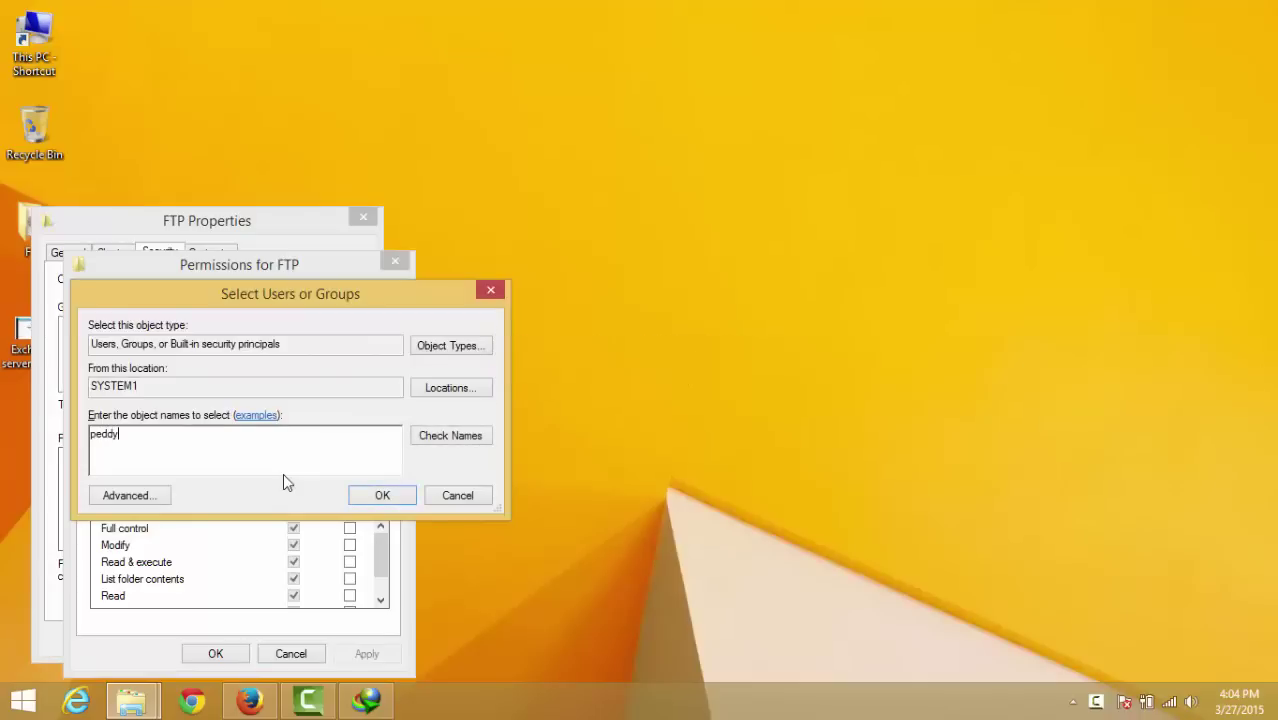
pyautogui.press('BackSpace')
pyautogui.press('BackSpace')
pyautogui.press('BackSpace')
pyautogui.press('BackSpace')
pyautogui.press('BackSpace')
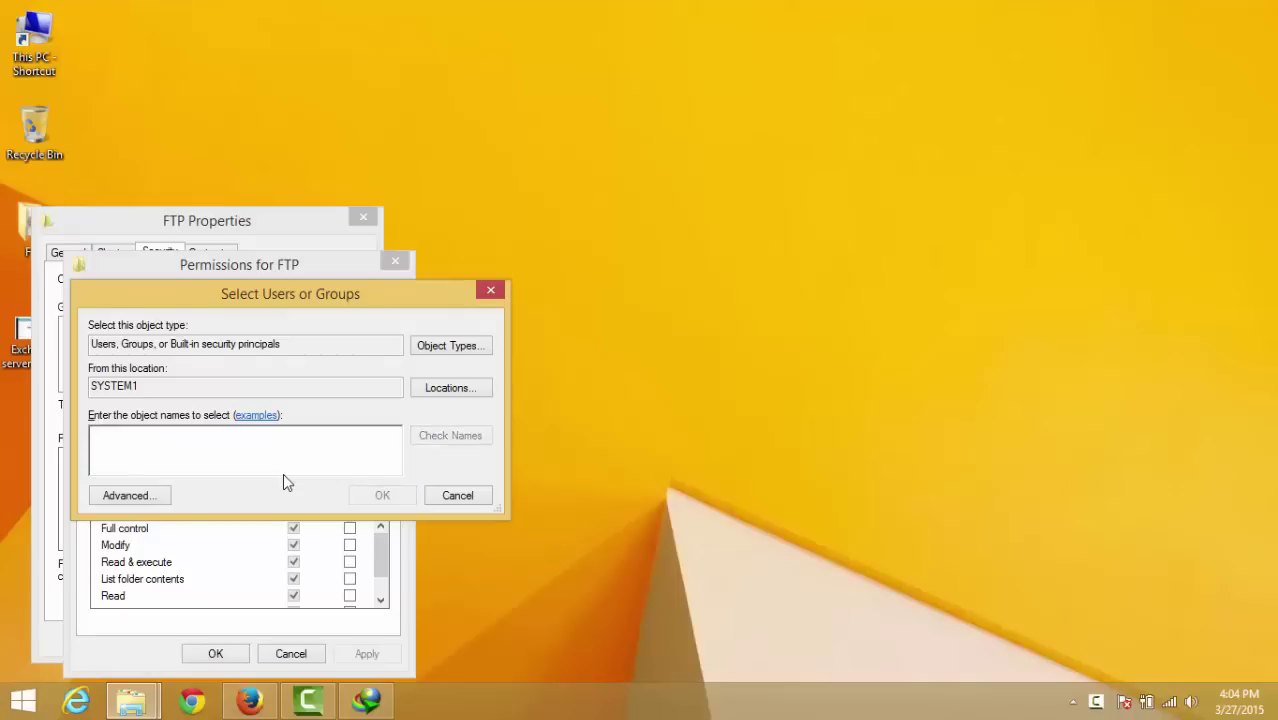
pyautogui.write('pedd')
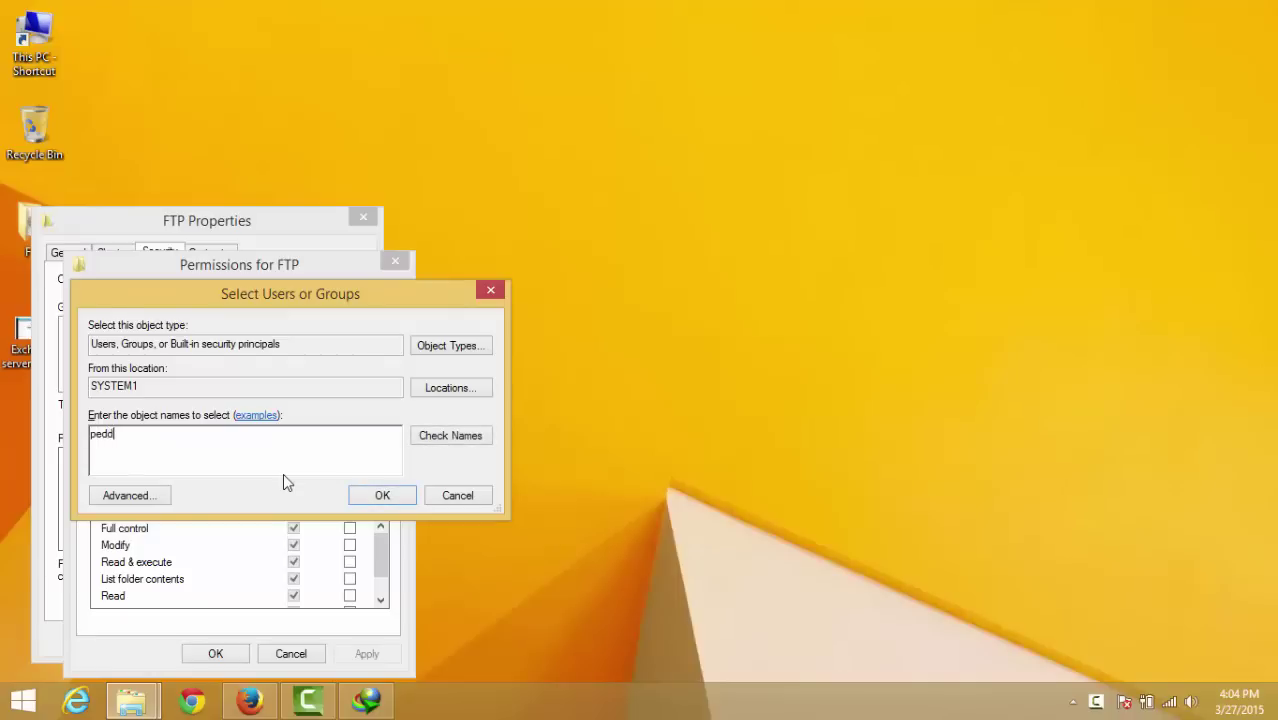
pyautogui.write('u')
pyautogui.click(450, 435)
pyautogui.click(366, 495)
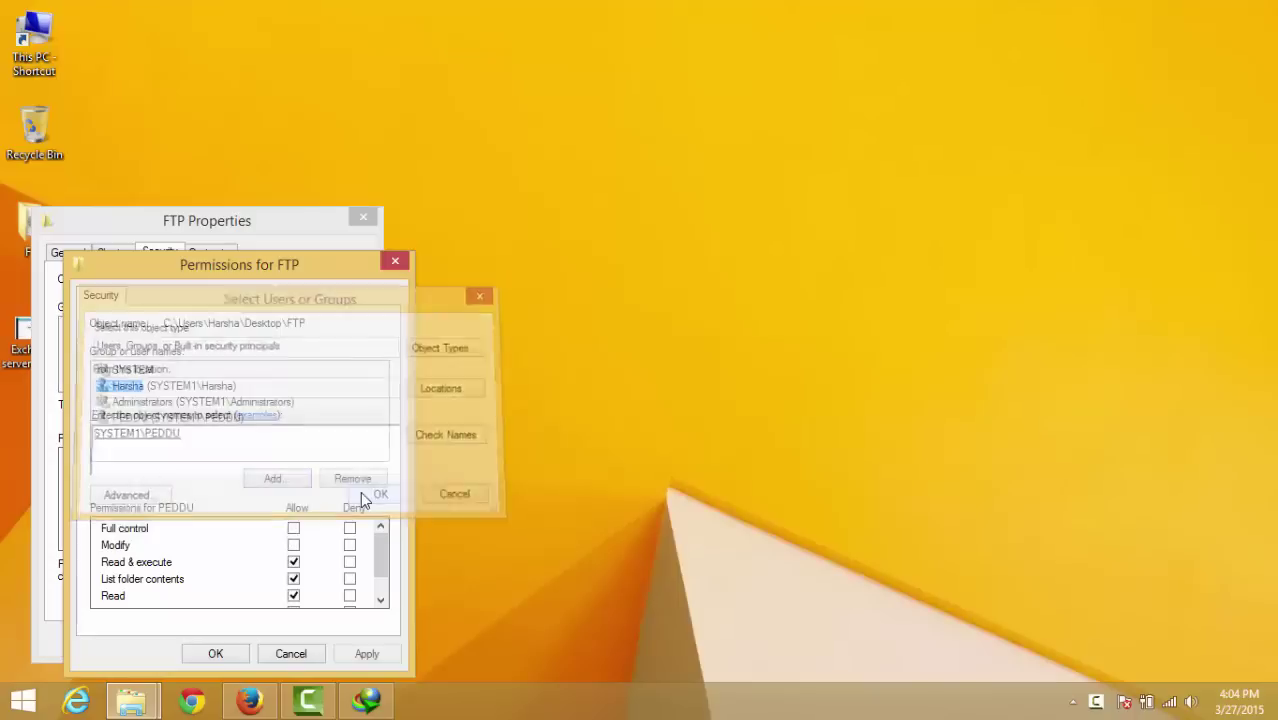
# Step: Allow the added user Full control of the FTP folder, apply the permissions and close the folder's properties
pyautogui.click(293, 528)
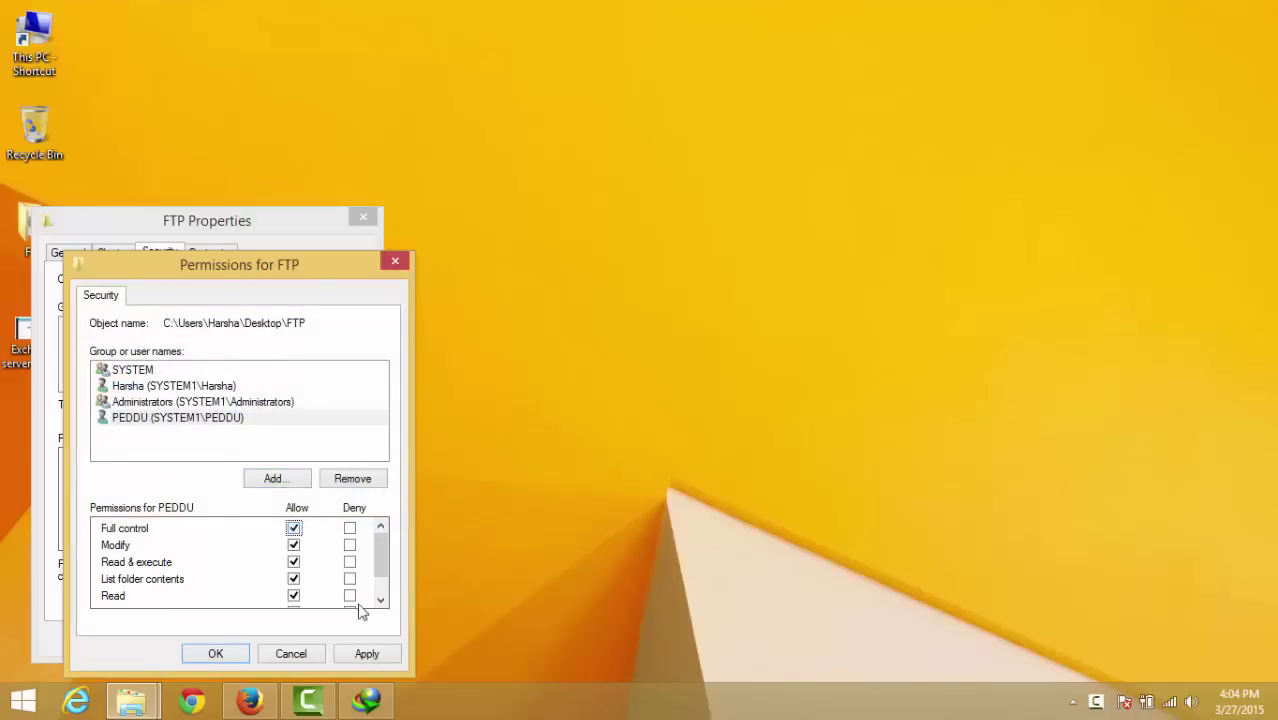
pyautogui.click(368, 655)
pyautogui.click(218, 652)
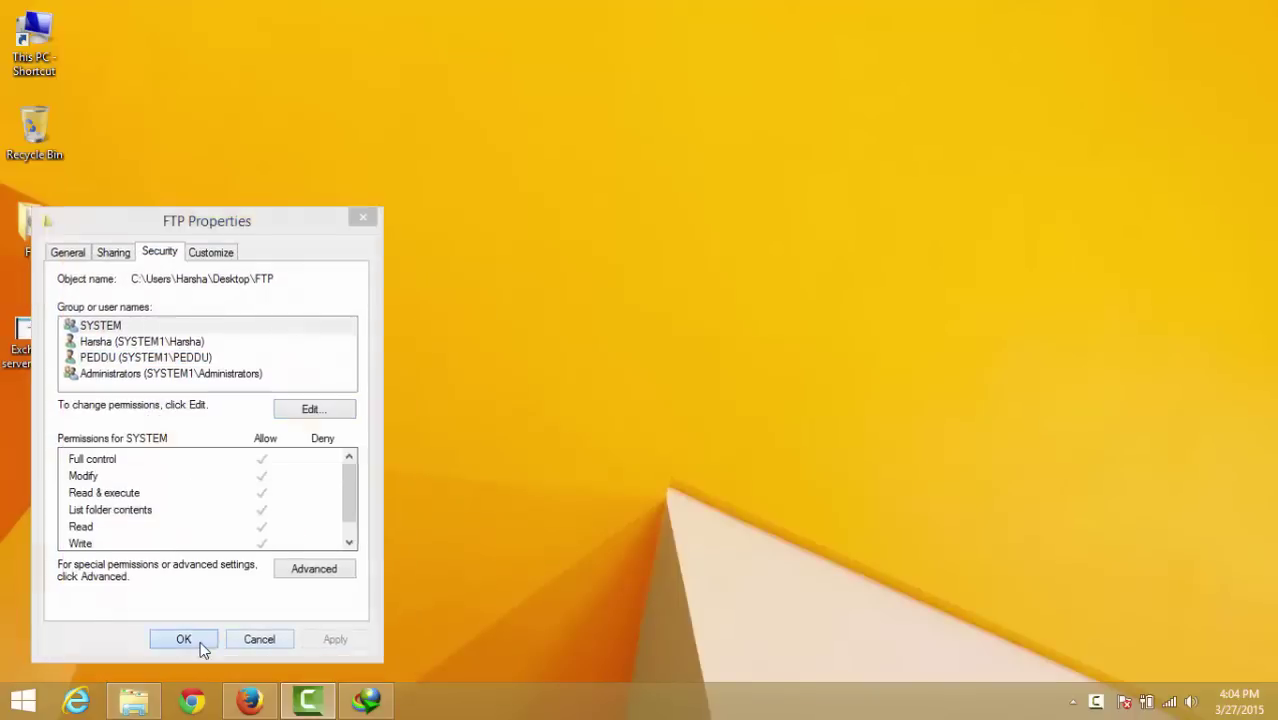
pyautogui.click(203, 650)
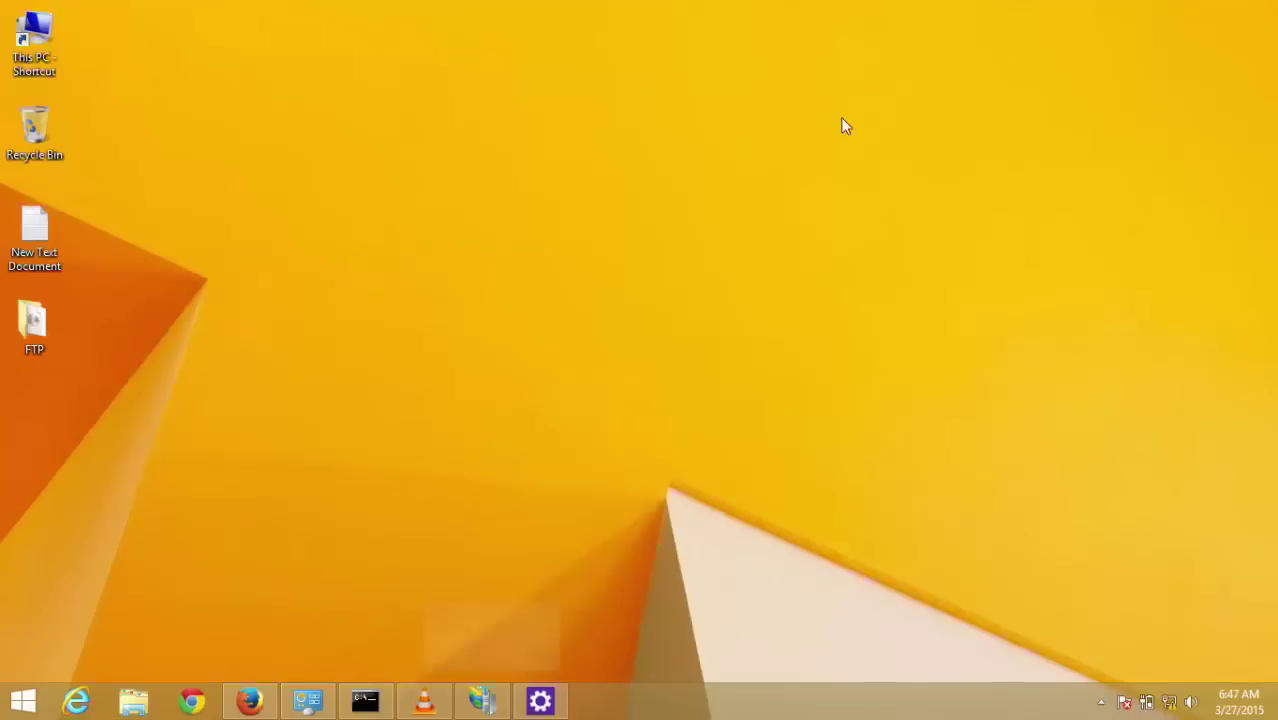
# Step: Open Chrome and browse to the FTP site at 192.168.0.106
pyautogui.click(191, 700)
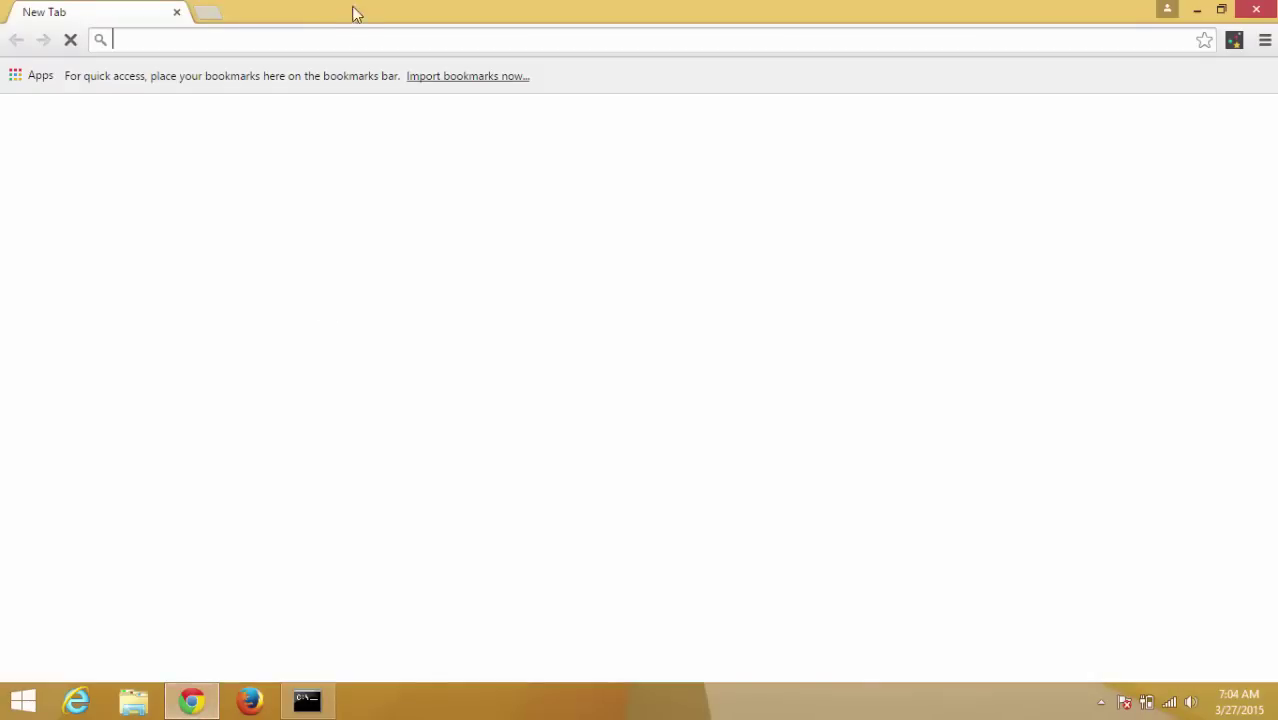
pyautogui.write('FTP')
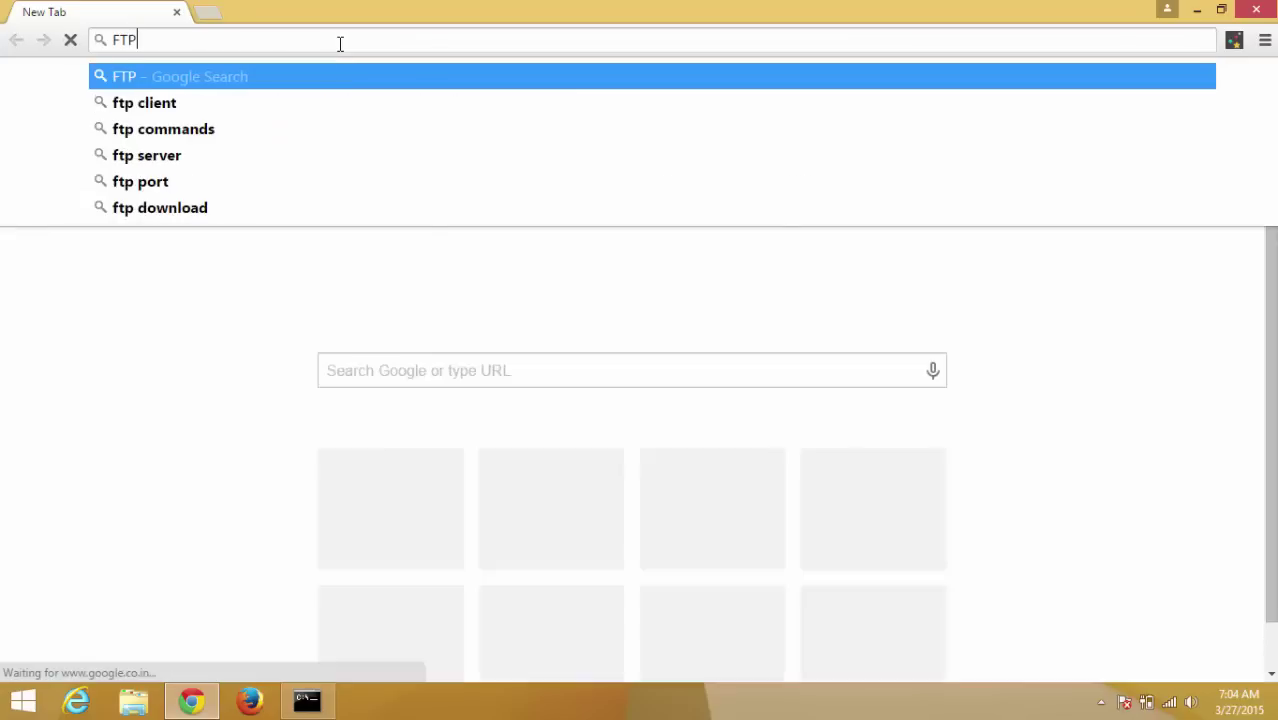
pyautogui.write(':\\\\')
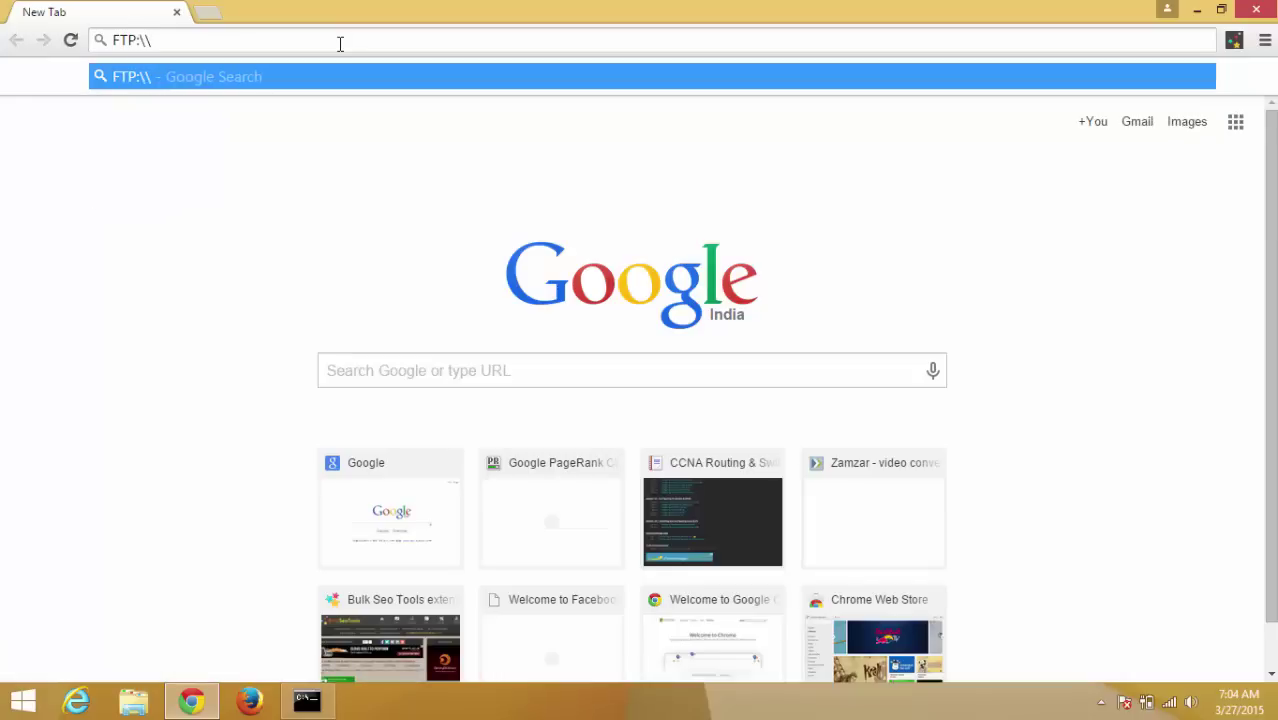
pyautogui.write('192.')
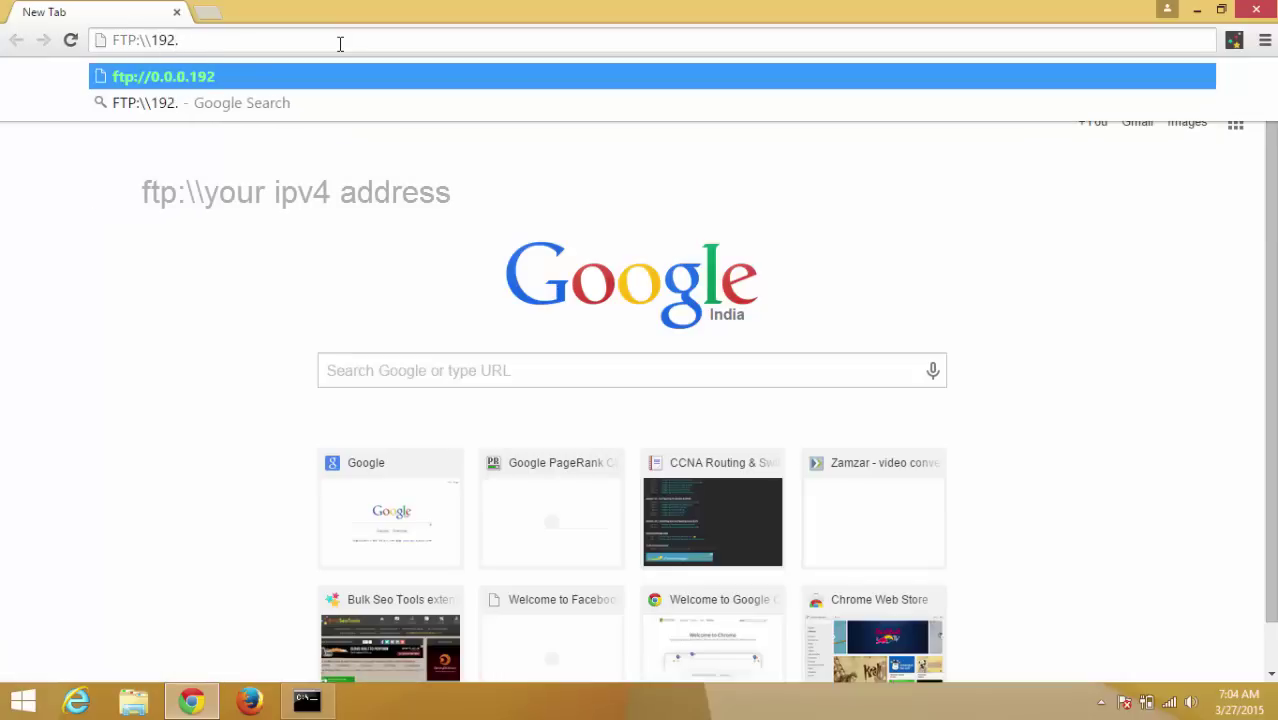
pyautogui.write('1680')
pyautogui.press('BackSpace')
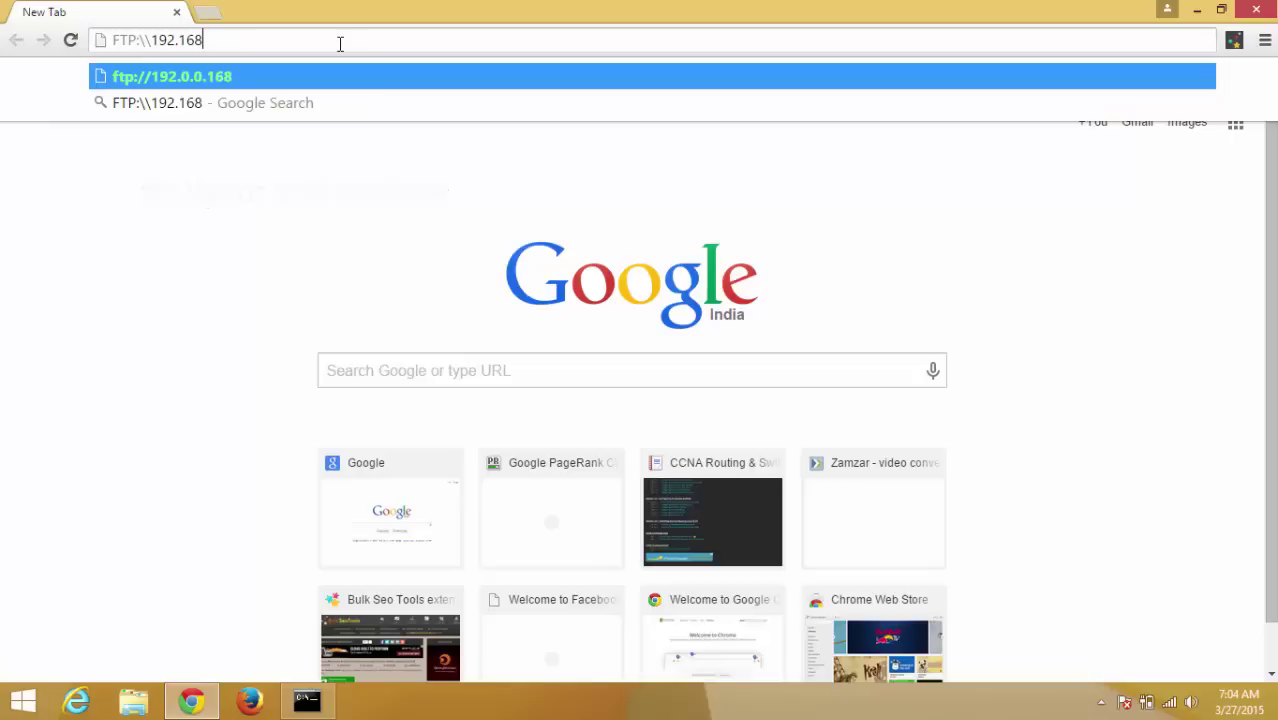
pyautogui.write('.0.106')
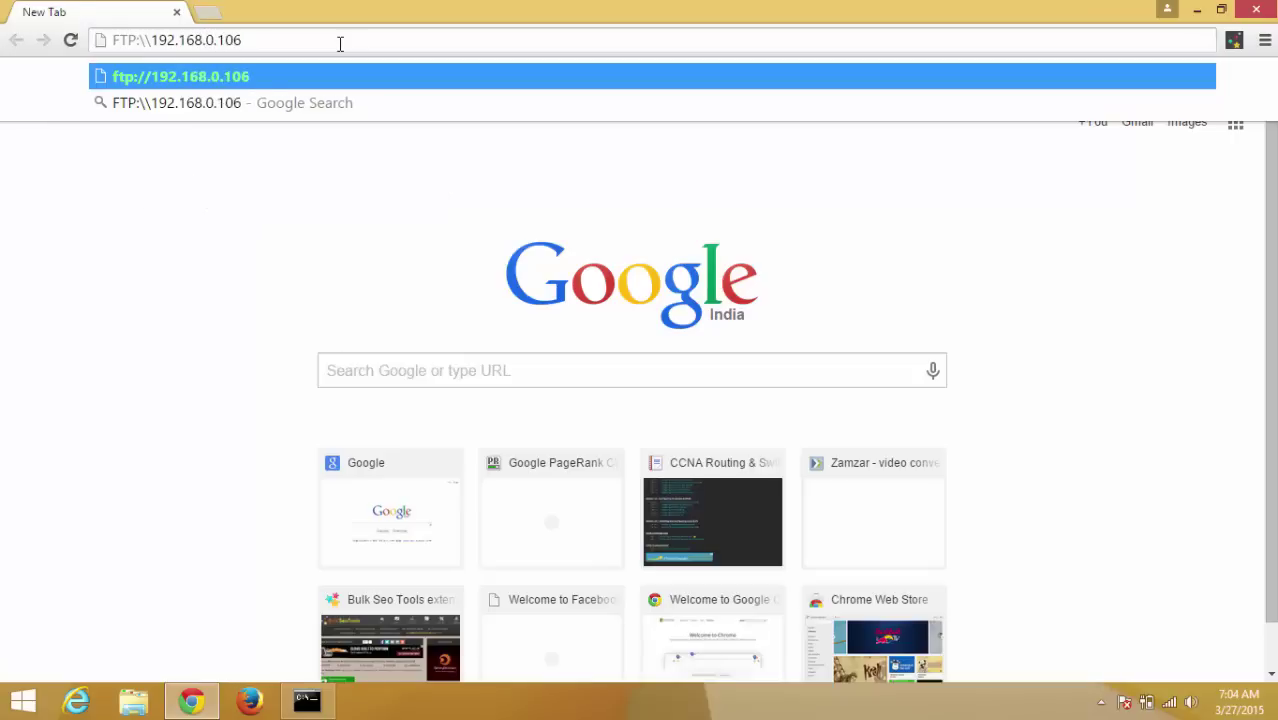
pyautogui.press('Return')
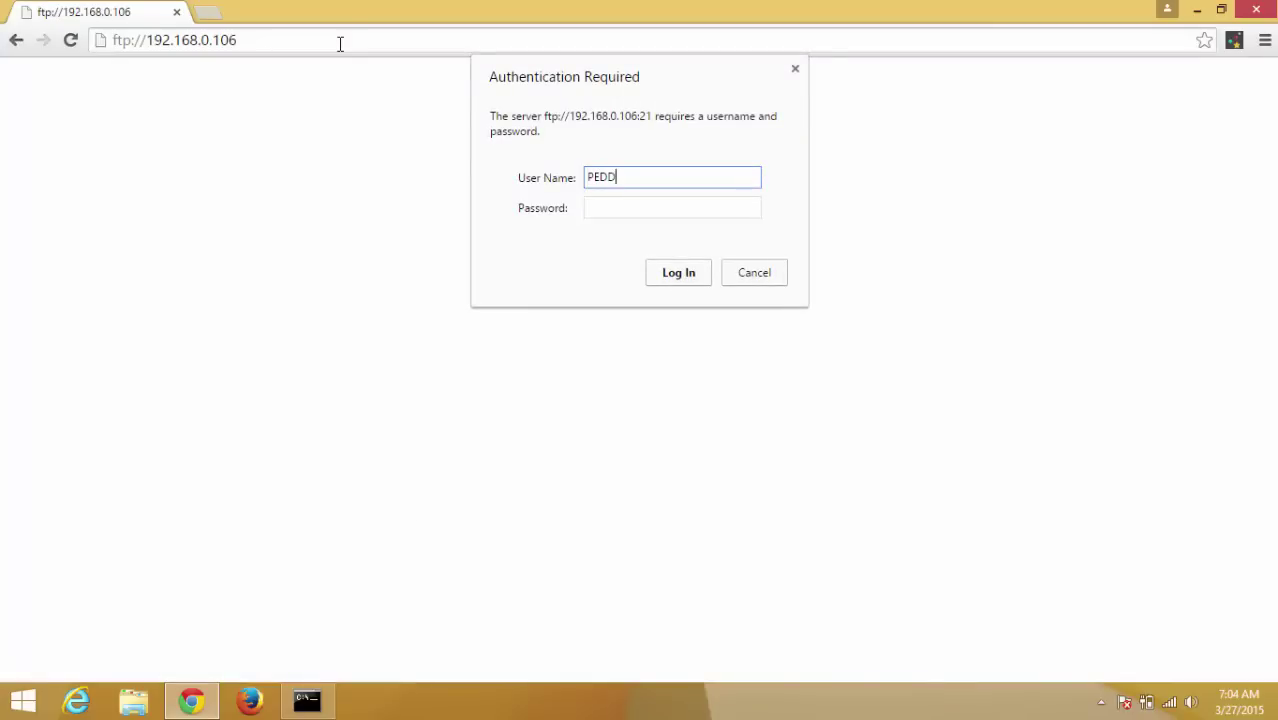
# Step: Log in to the FTP site with the local account's user name and password, and let the browser save the password
pyautogui.press('Tab')
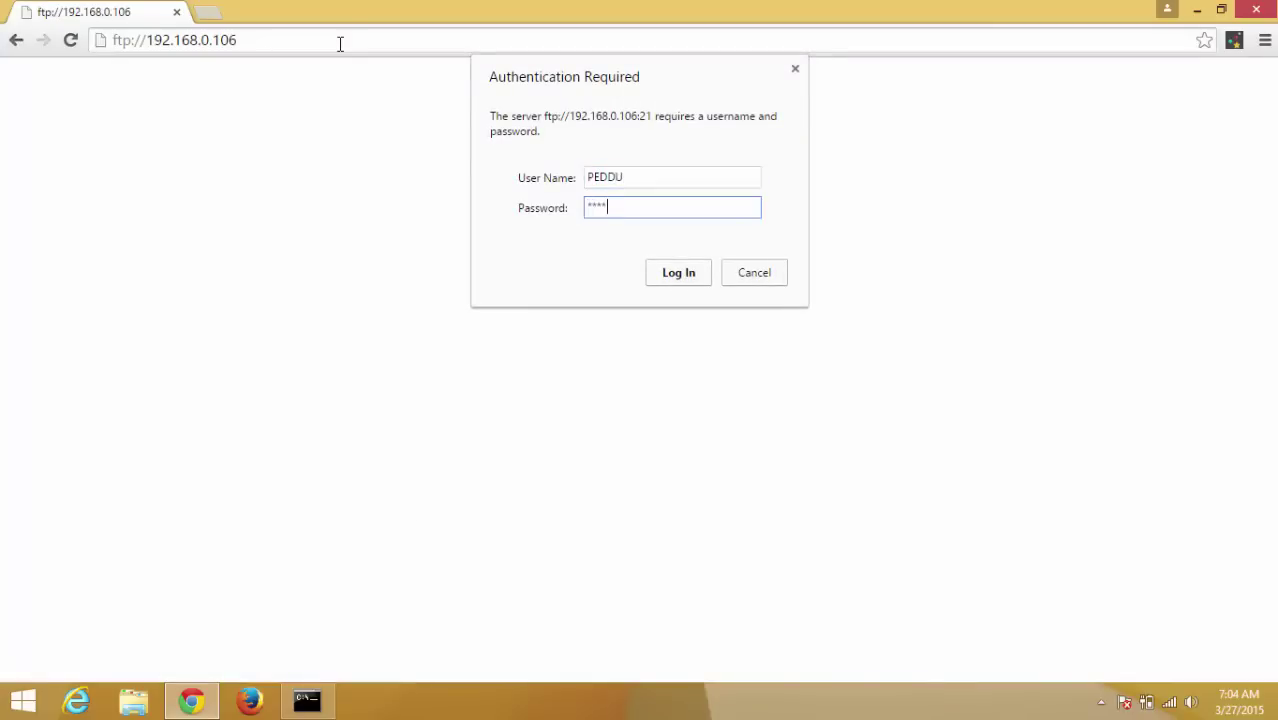
pyautogui.click(700, 273)
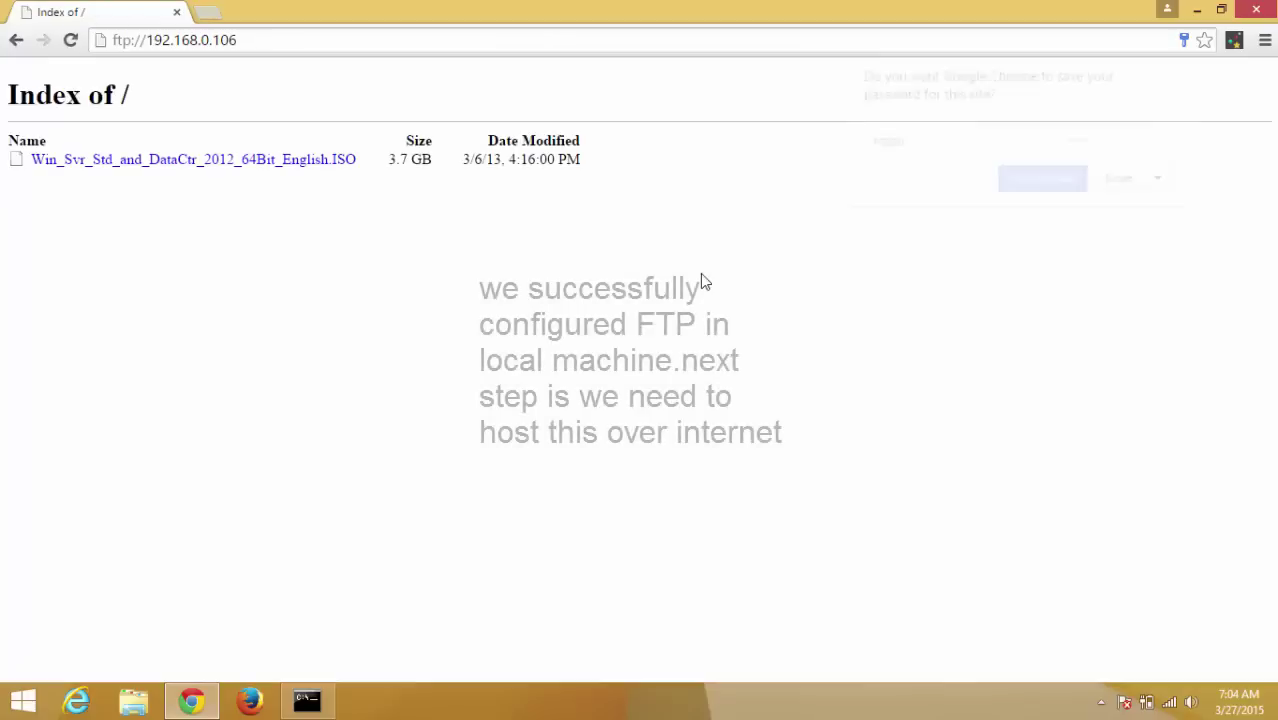
pyautogui.click(1040, 183)
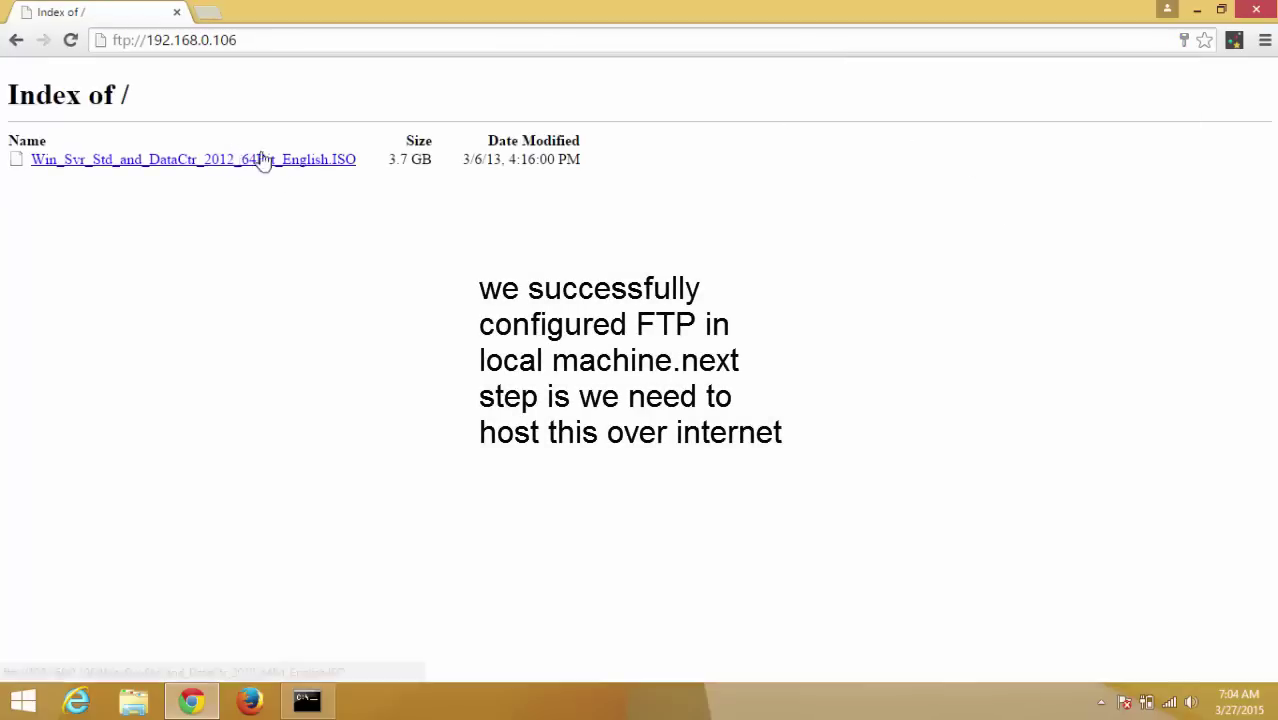
# Step: Try downloading the Windows Server 2012 ISO from the FTP site, pause and cancel the download, and return to the site's index
pyautogui.click(176, 173)
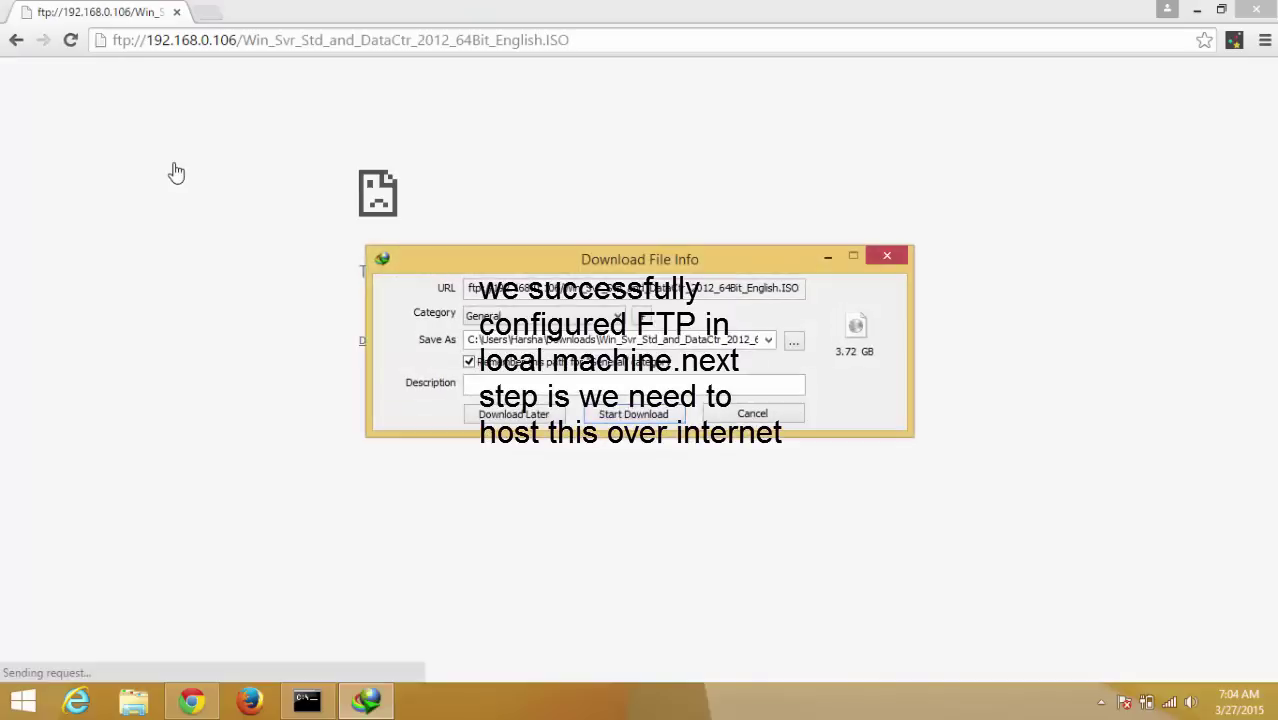
pyautogui.click(659, 419)
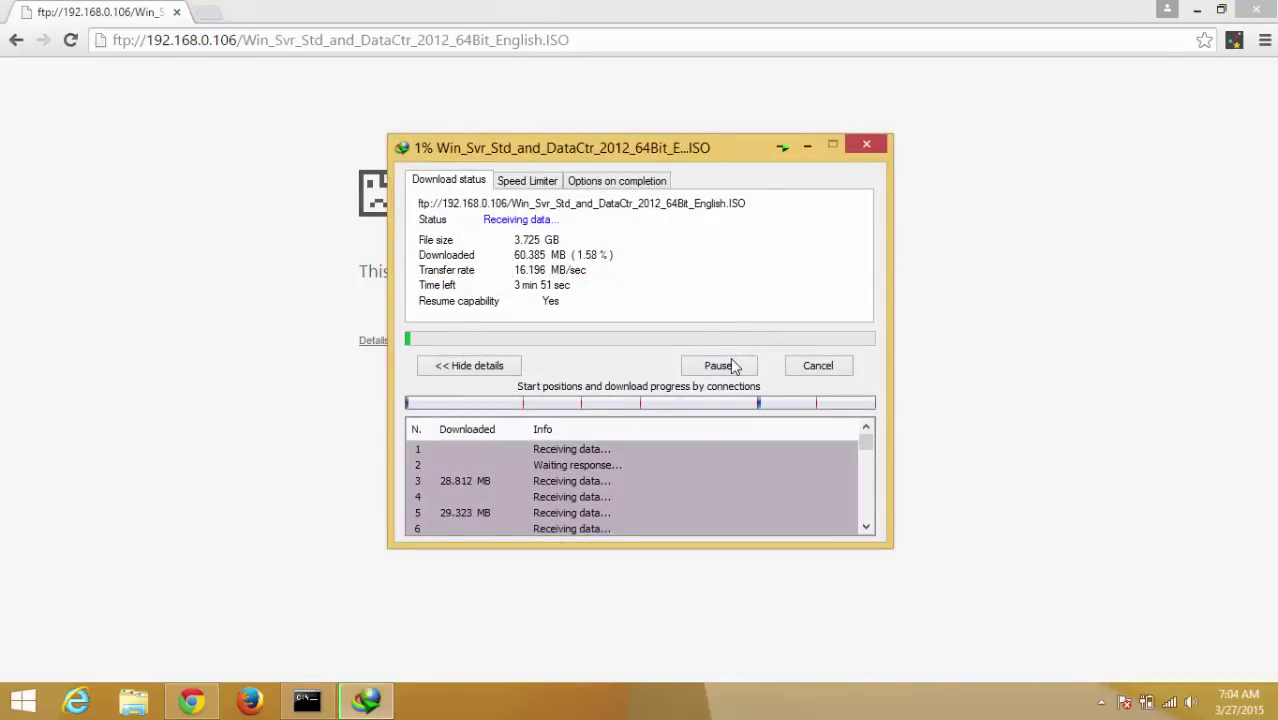
pyautogui.click(728, 364)
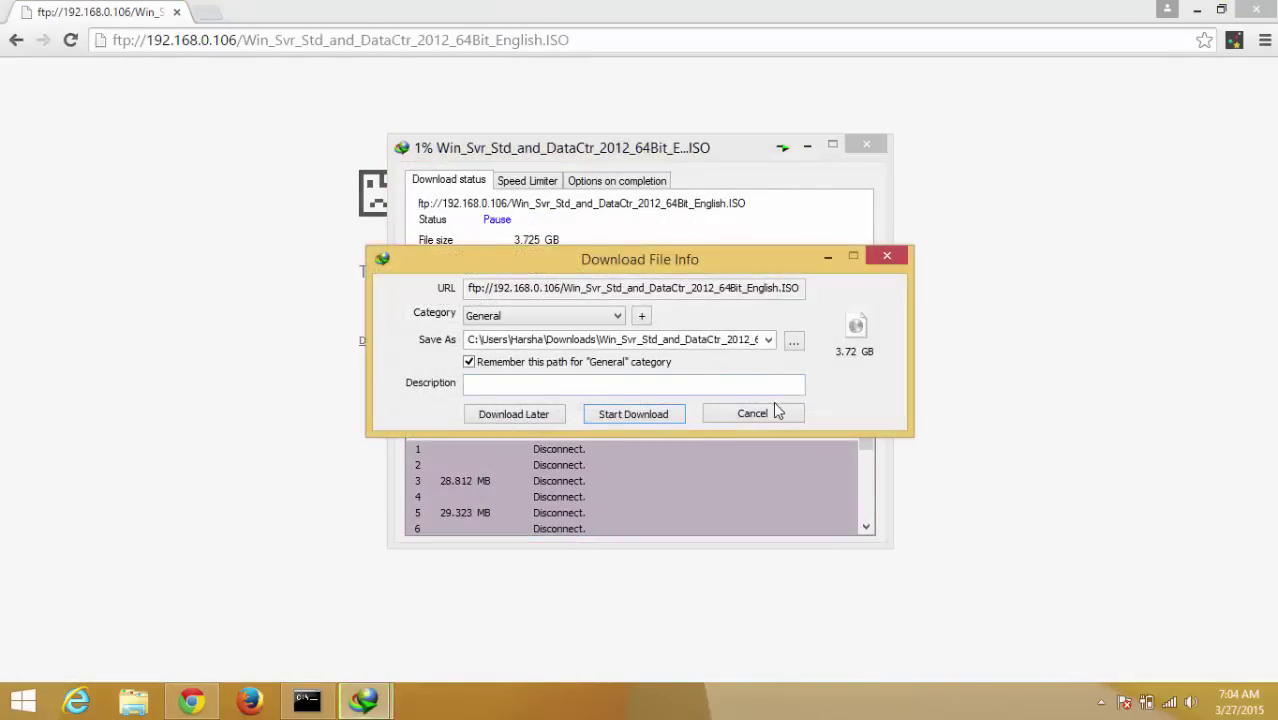
pyautogui.click(754, 413)
pyautogui.click(686, 433)
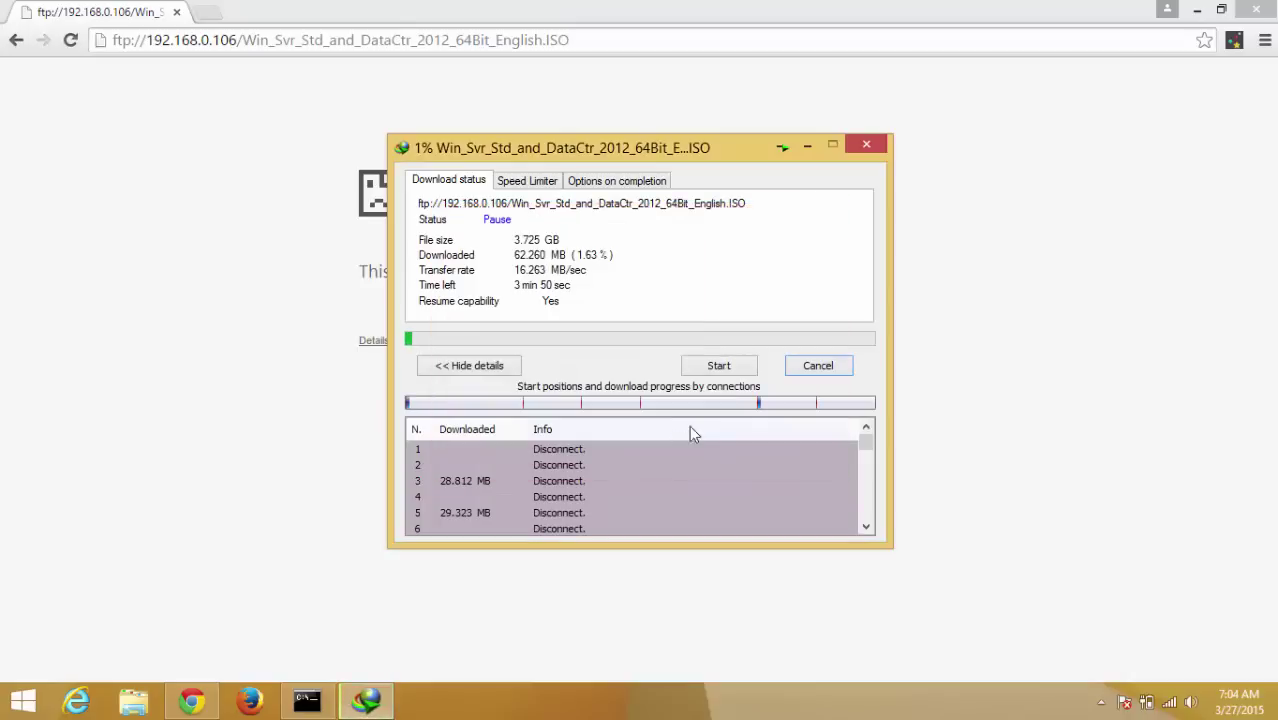
pyautogui.click(818, 366)
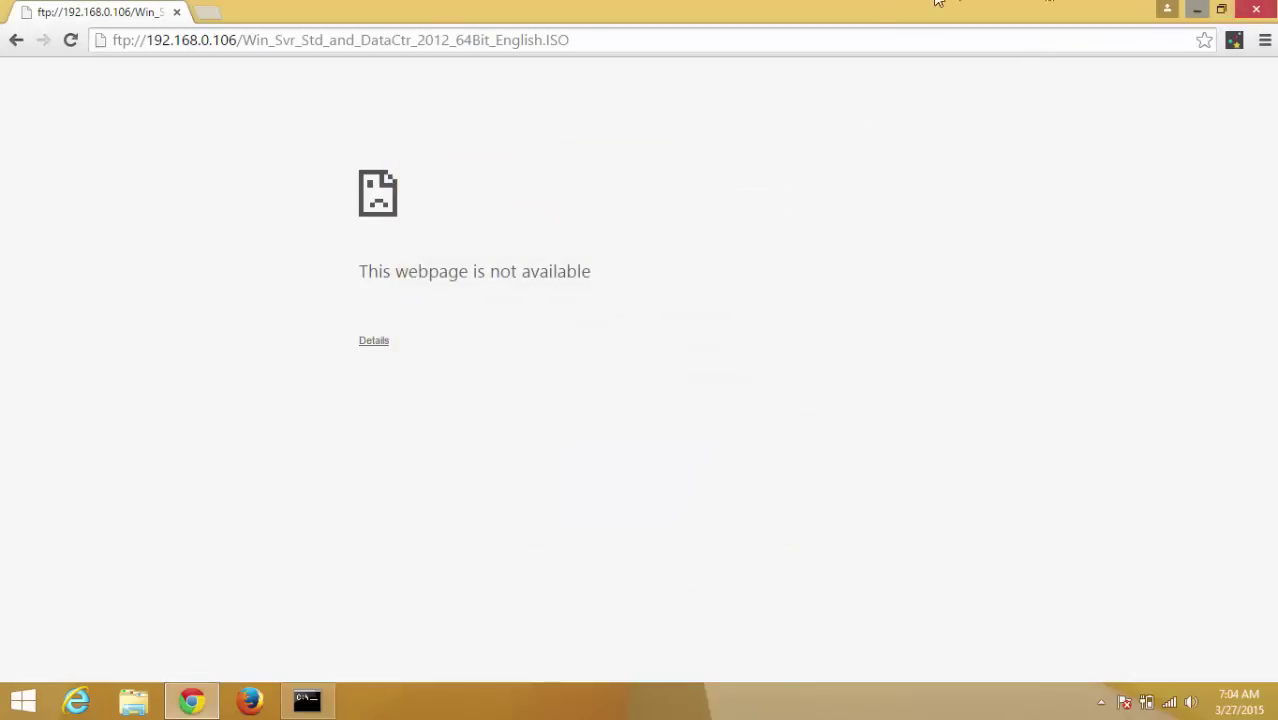
pyautogui.click(15, 40)
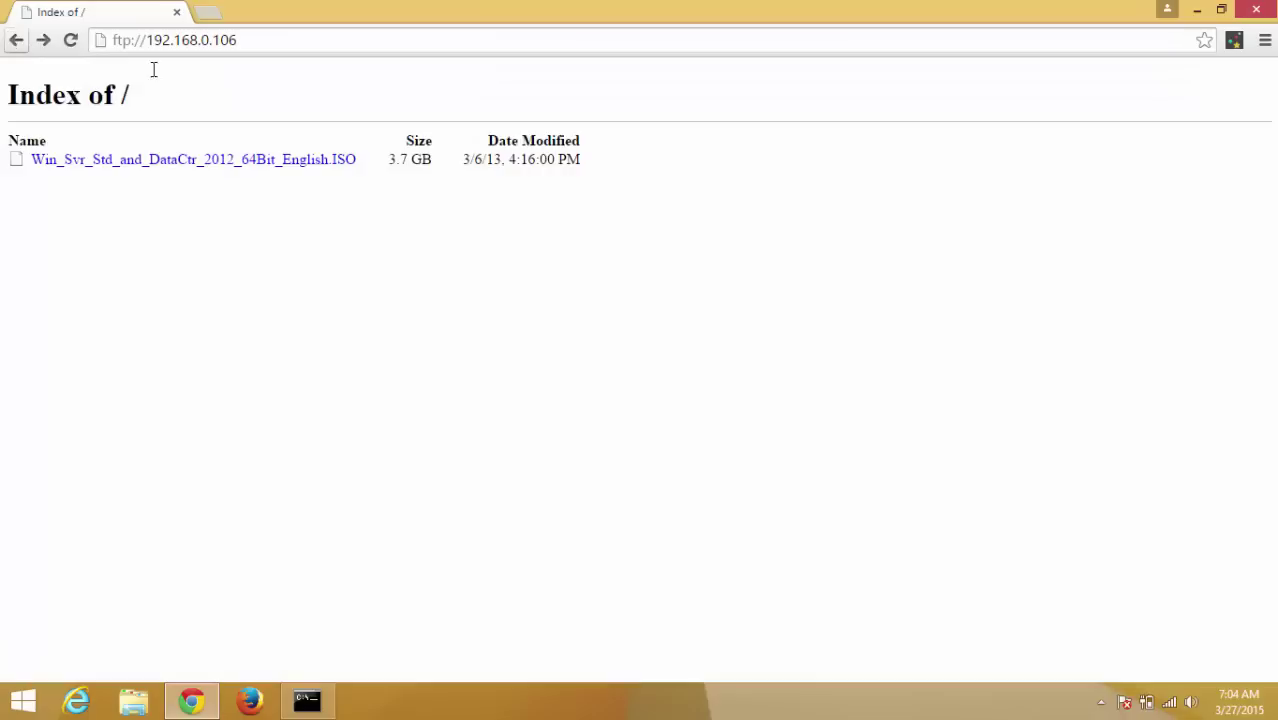
# Step: Minimize the browser, run ipconfig in Command Prompt to check the Wi-Fi adapter's default gateway, and switch back to Chrome
pyautogui.click(1197, 10)
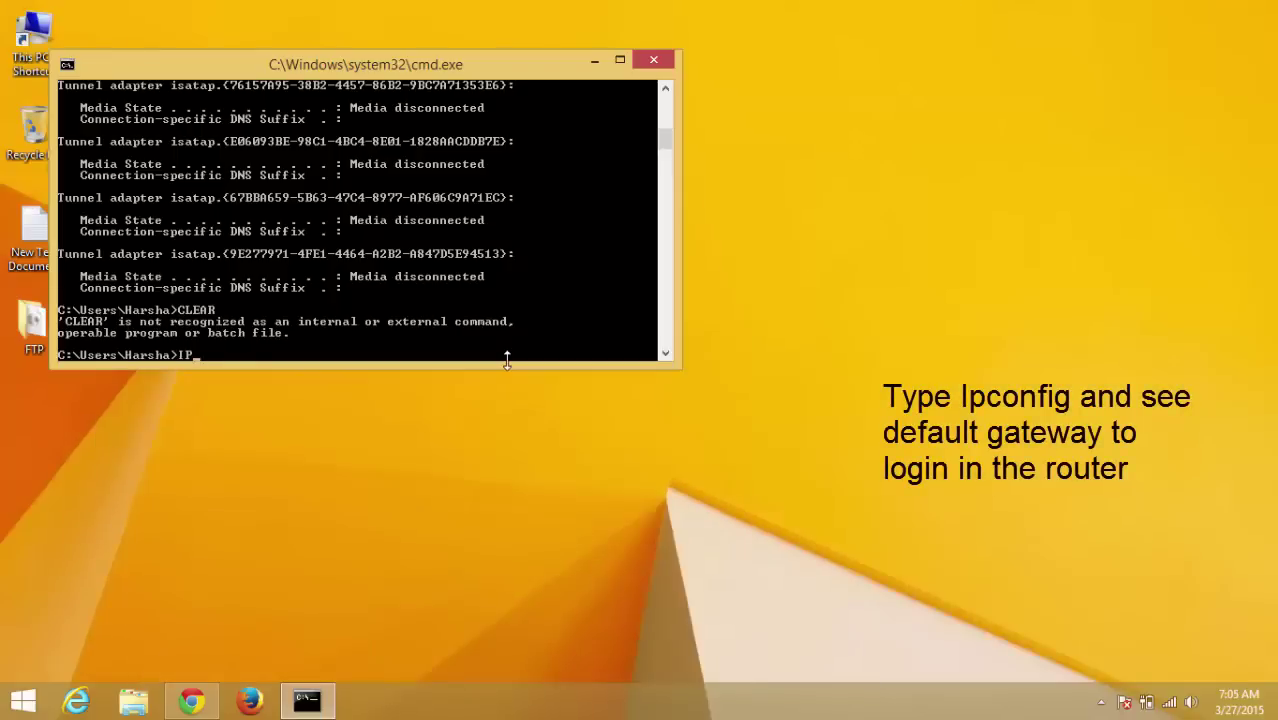
pyautogui.press('Return')
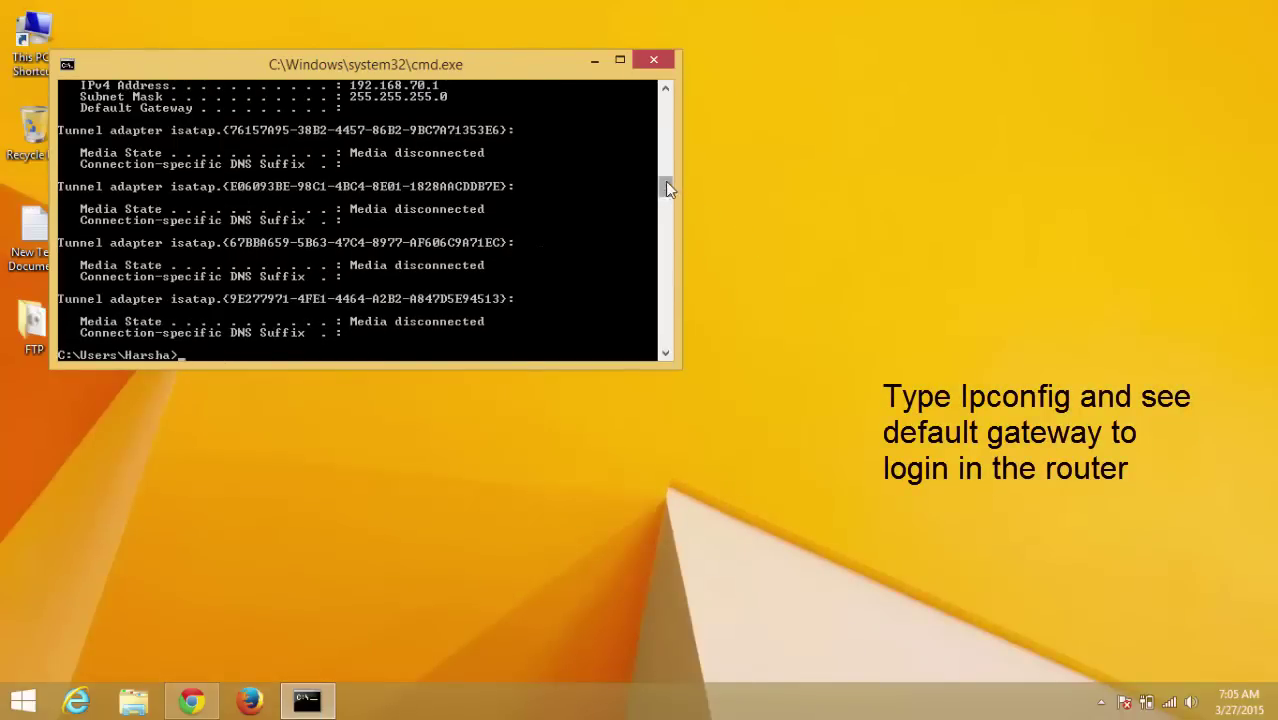
pyautogui.moveTo(668, 189); pyautogui.dragTo(667, 168)
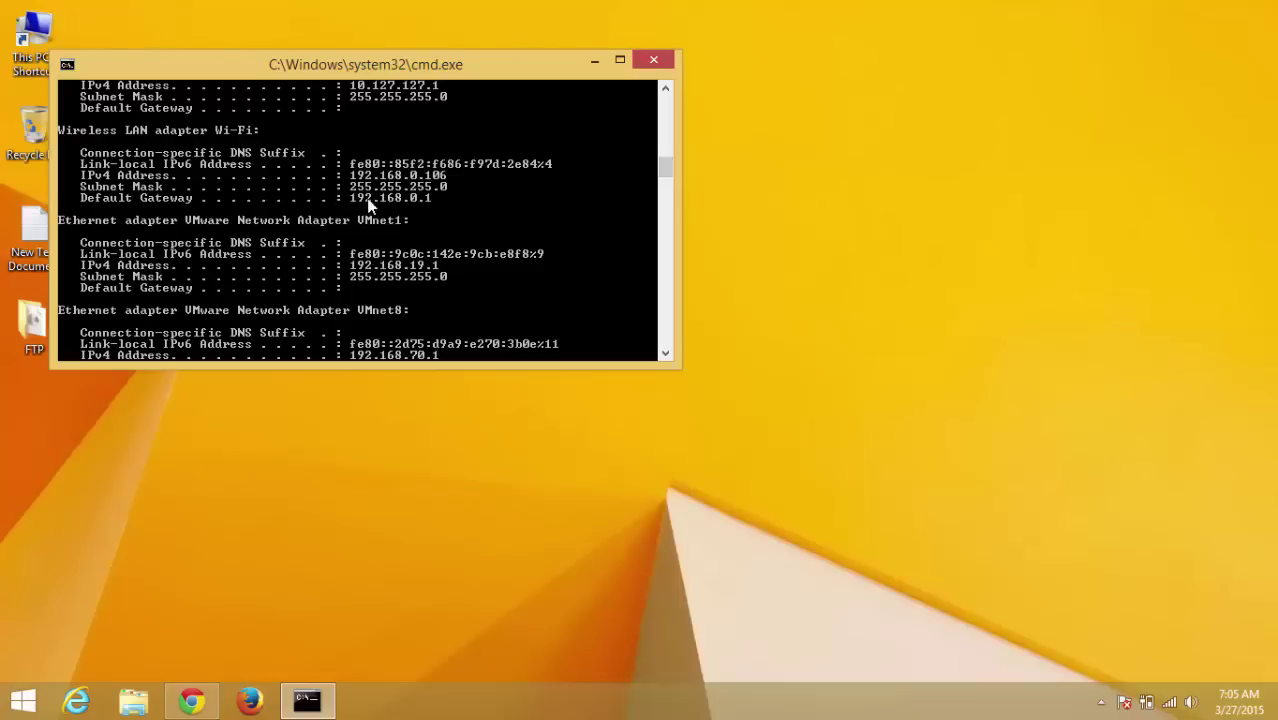
pyautogui.click(192, 701)
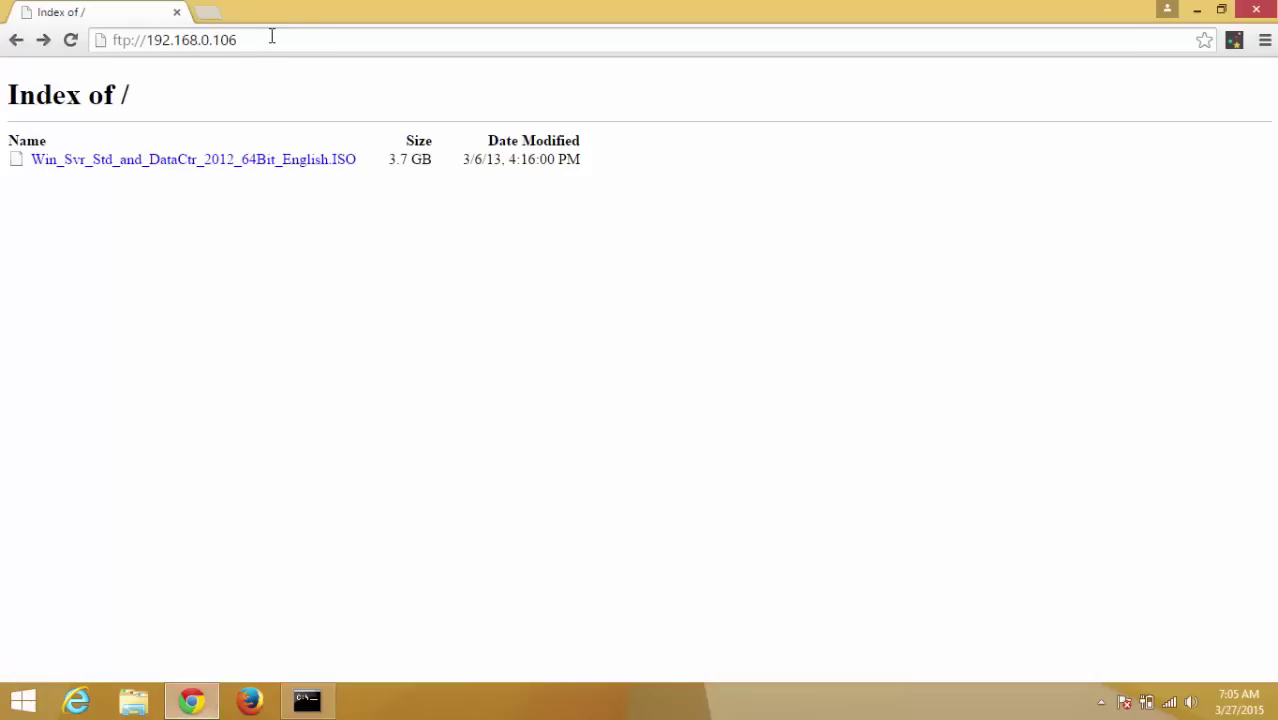
# Step: Try to open the router's gateway address 192.168.0.1 in the browser
pyautogui.click(271, 38)
pyautogui.write('192')
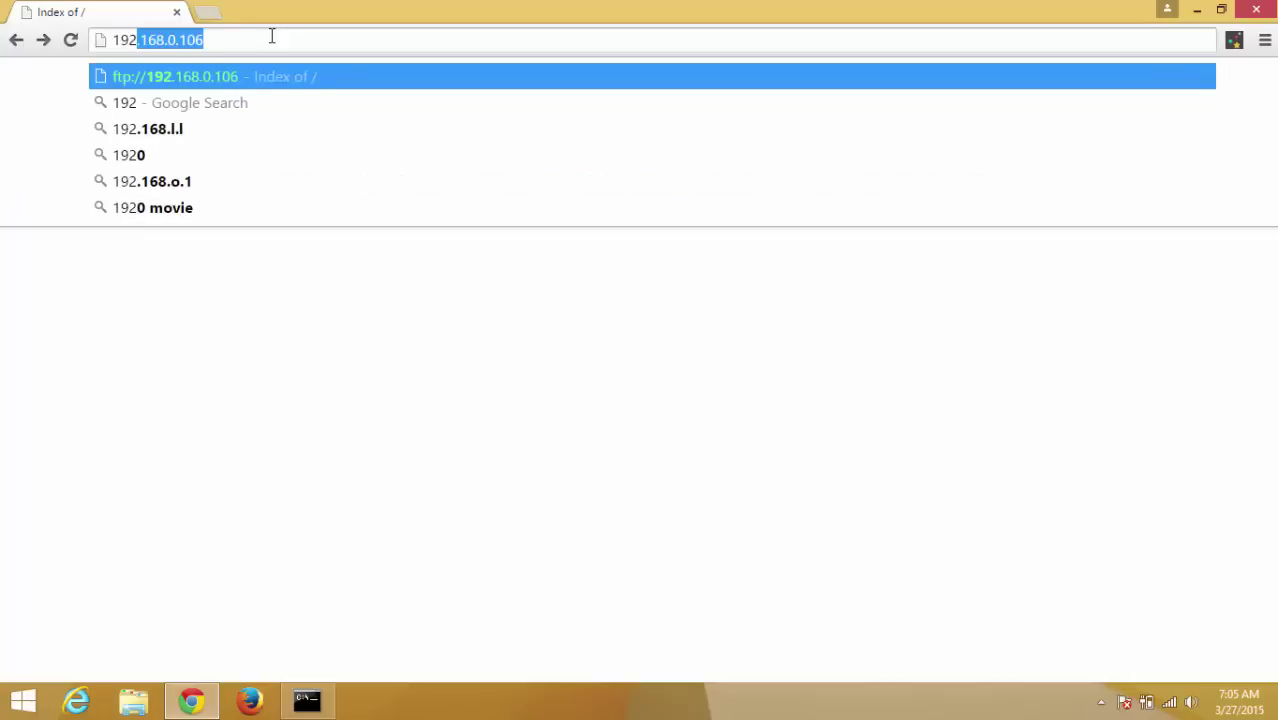
pyautogui.press('End')
pyautogui.press('BackSpace')
pyautogui.press('BackSpace')
pyautogui.press('BackSpace')
pyautogui.write('1')
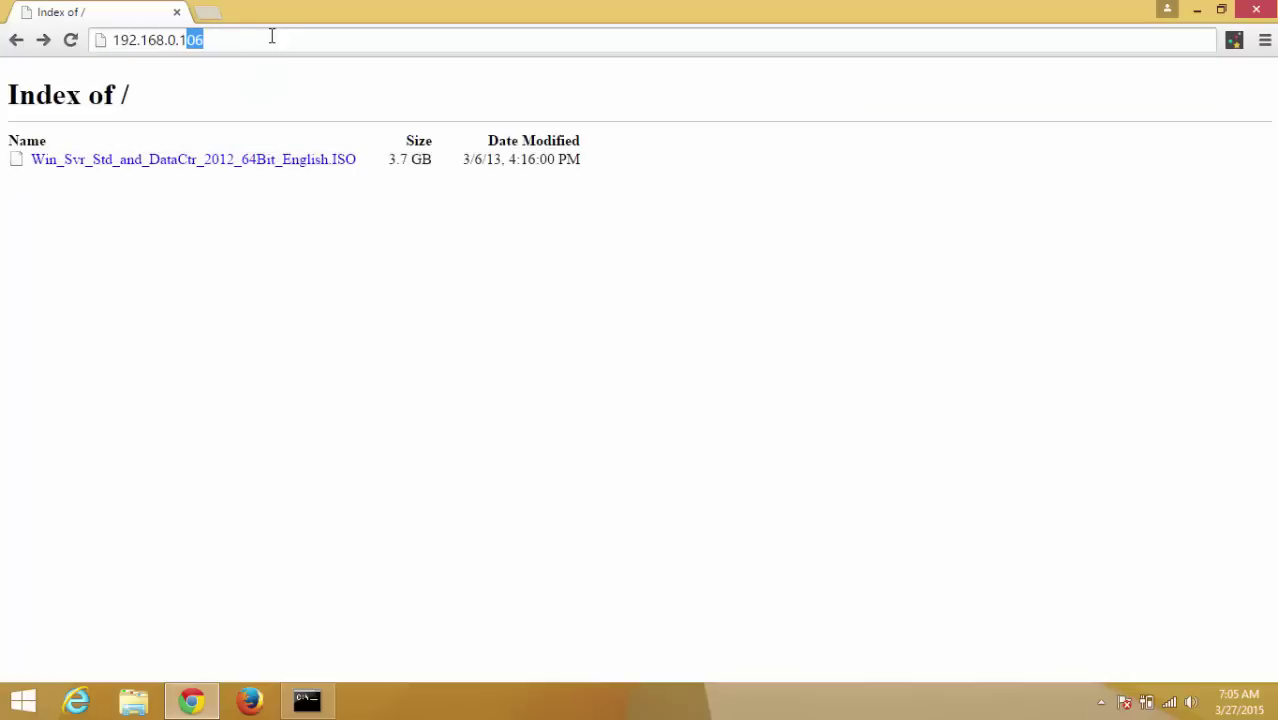
pyautogui.press('Return')
# Step: Try to load the gateway by shortening the FTP address to ftp://192.168.0.1
pyautogui.click(271, 38)
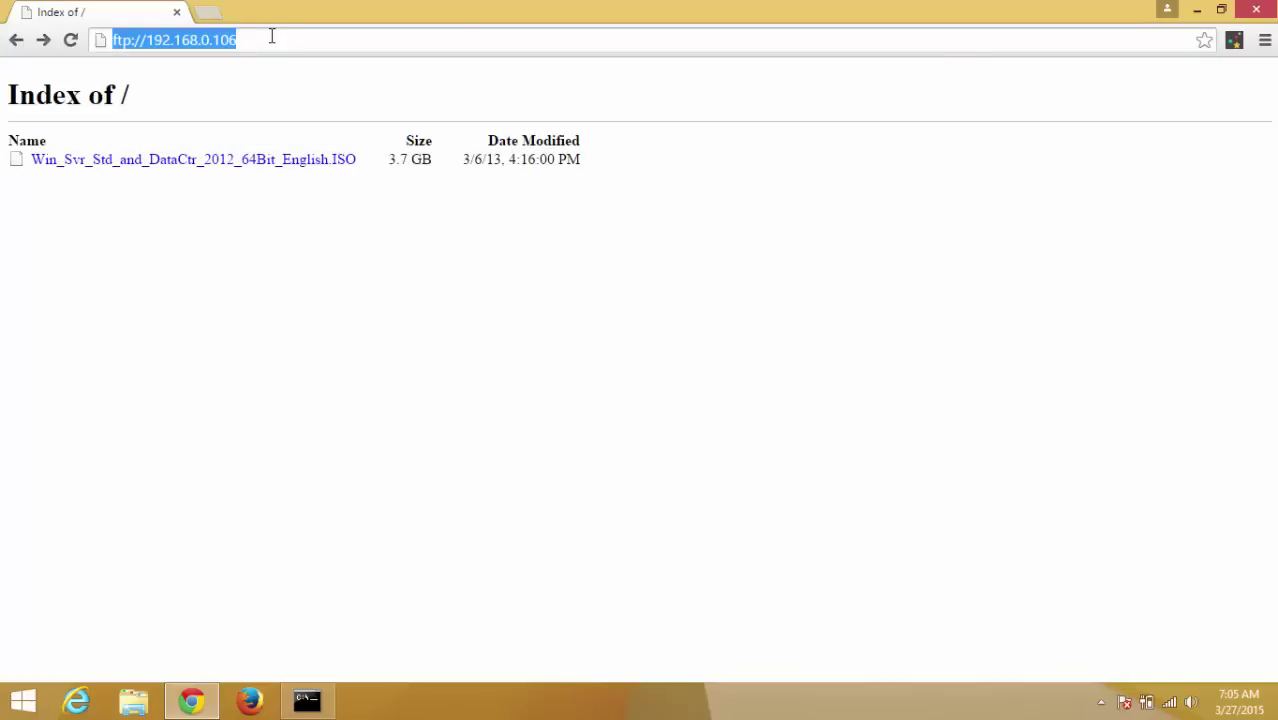
pyautogui.press('End')
pyautogui.press('BackSpace')
pyautogui.press('BackSpace')
pyautogui.press('Return')
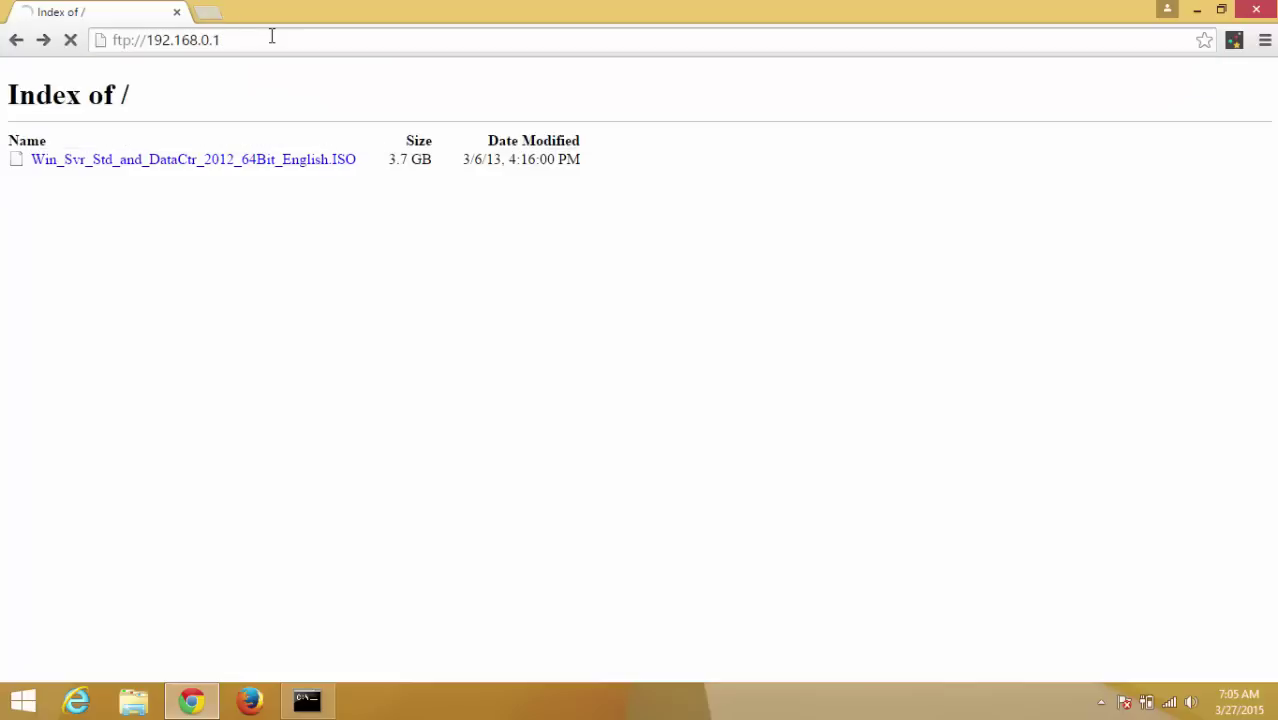
# Step: Replace the whole address with 192.168.0.1, without the ftp prefix, and load the router's login prompt
pyautogui.click(271, 36)
pyautogui.click(139, 47)
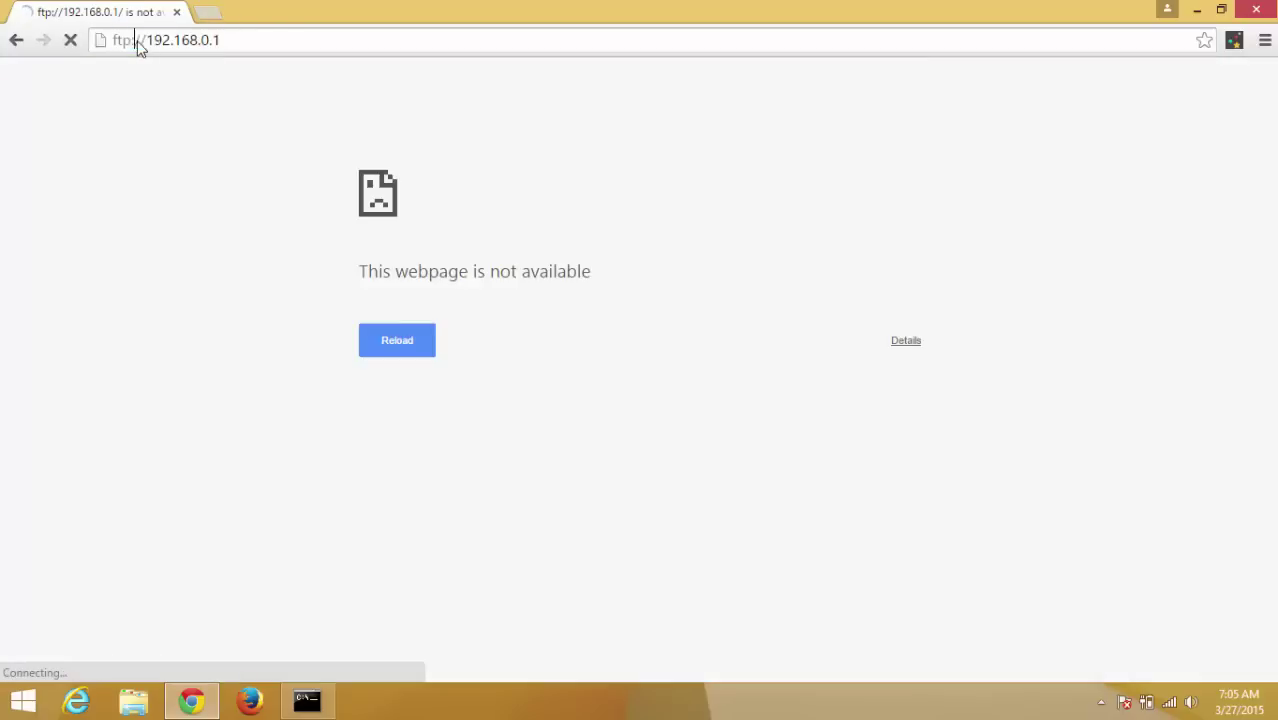
pyautogui.hotkey('ctrl', 'l')
pyautogui.write('192')
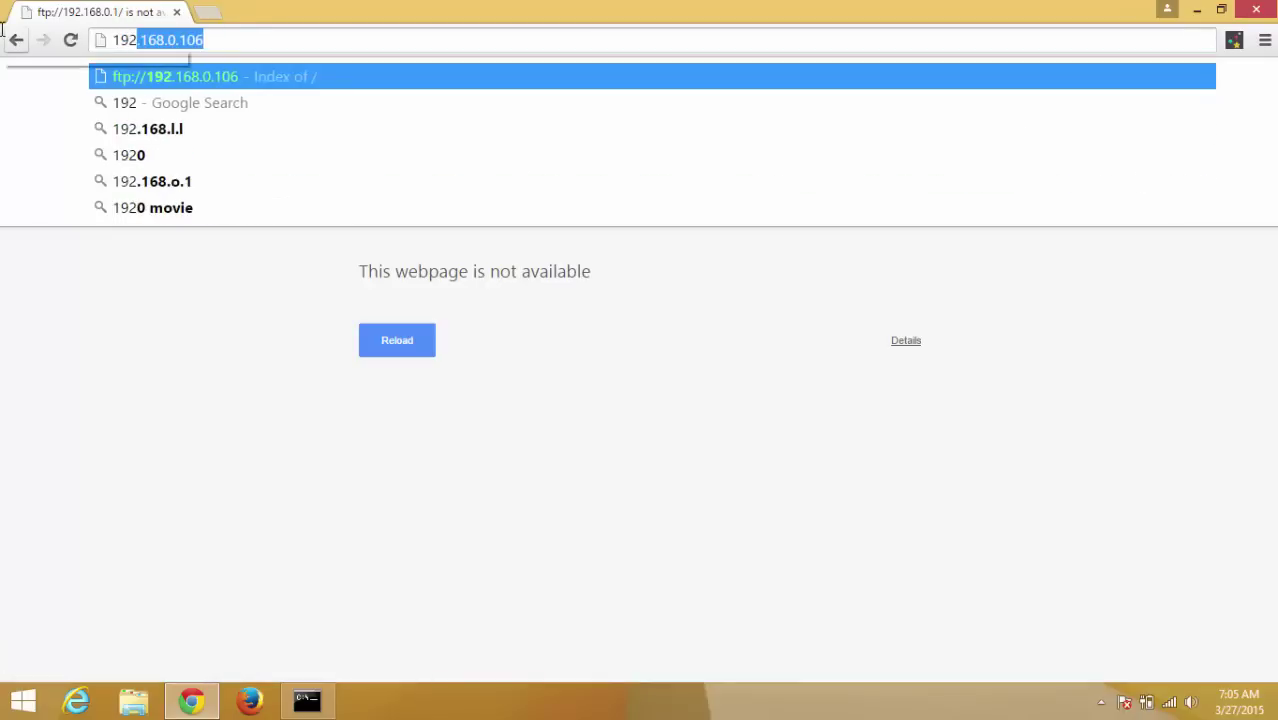
pyautogui.write('.168.0.1')
pyautogui.press('BackSpace')
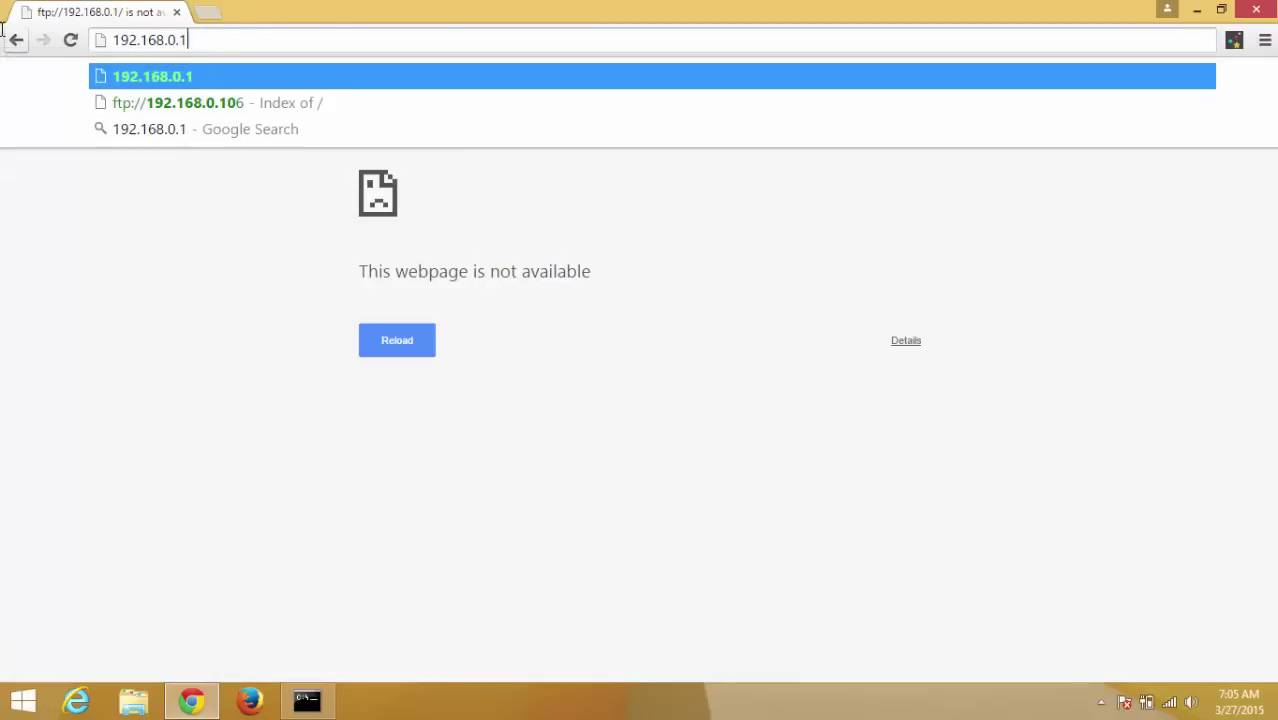
pyautogui.press('Return')
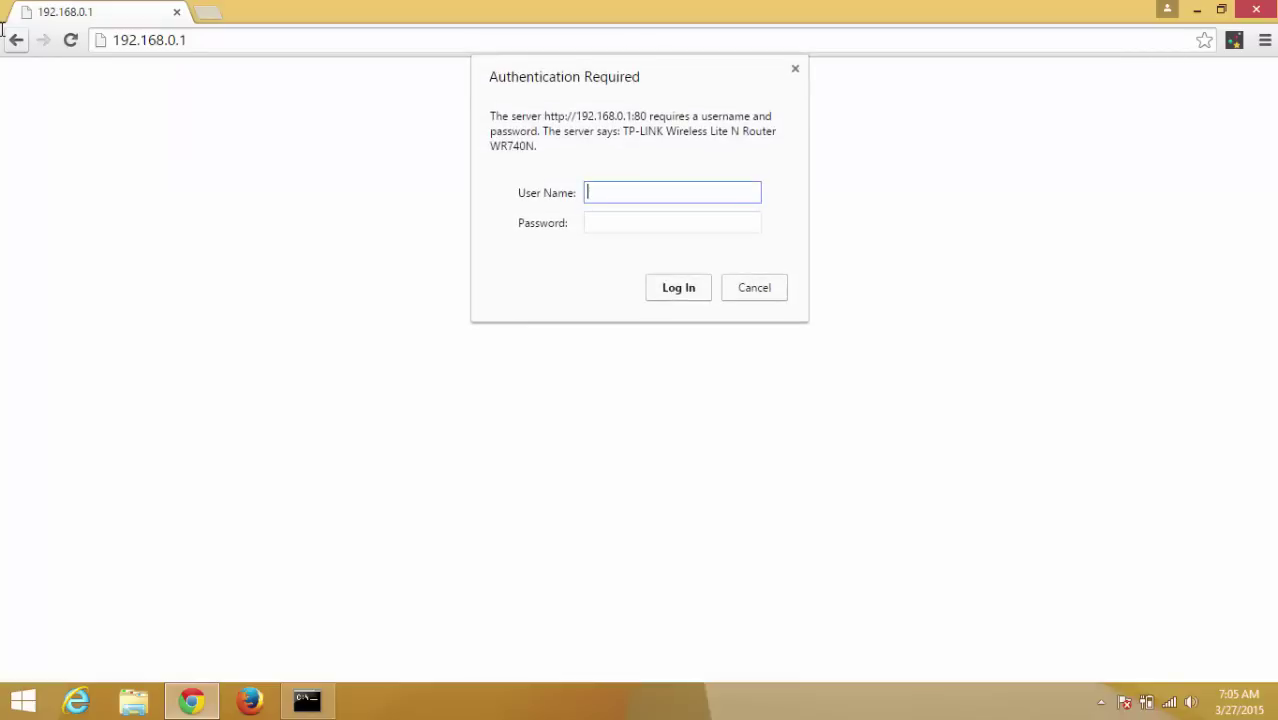